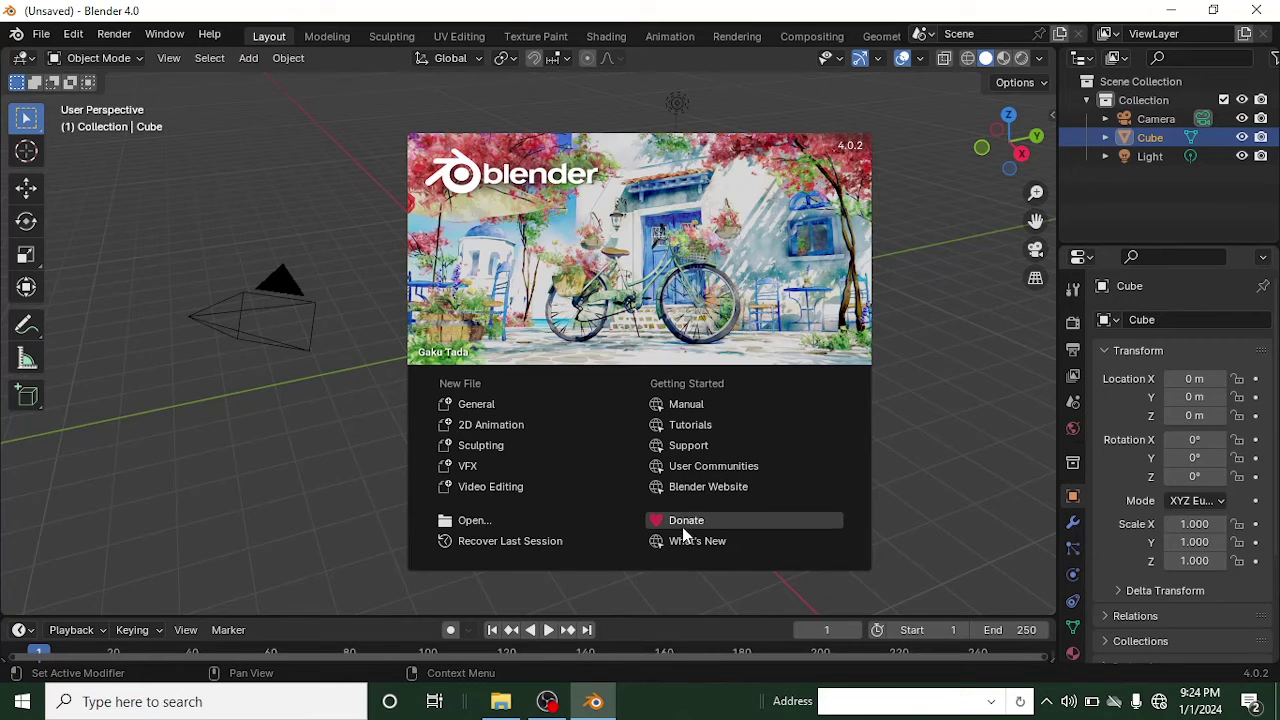
Start a new General file and move the default cube freely to about X 0.67, Y -5.40, Z -1.62 m
{"action": "left_click", "coordinate": [473, 410]}
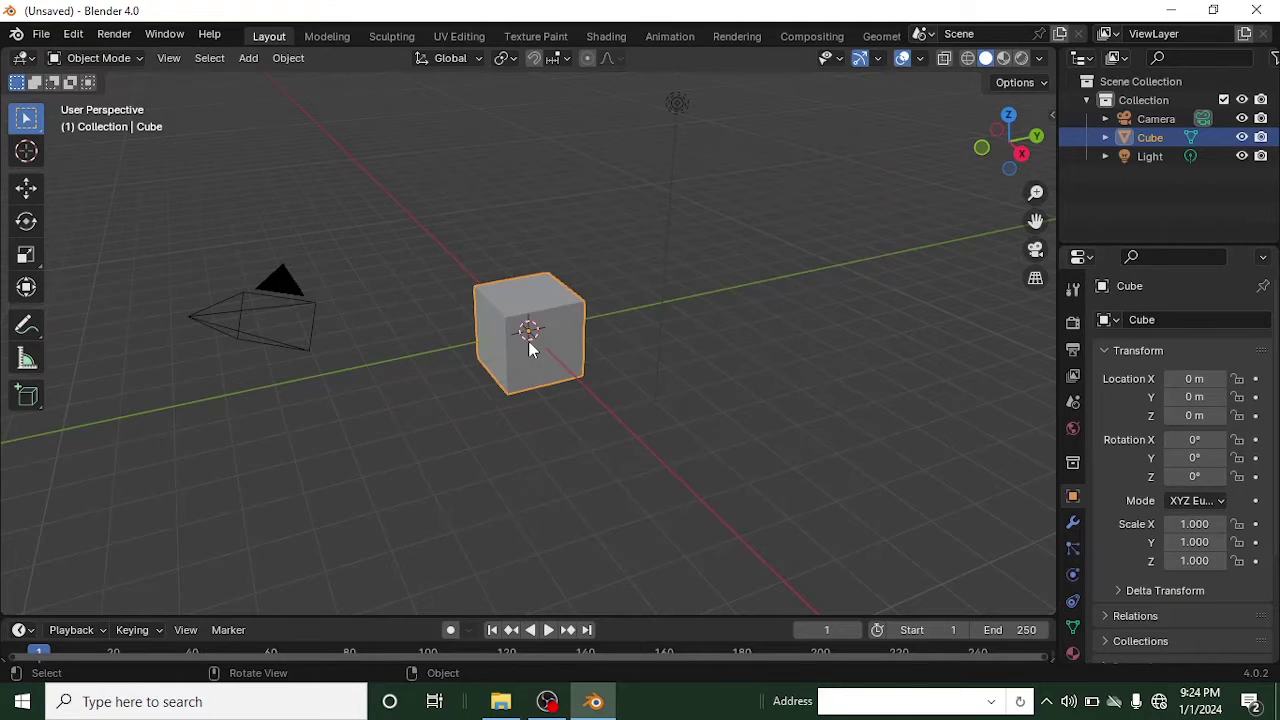
{"action": "scroll", "coordinate": [532, 336], "scroll_direction": "up", "scroll_amount": 2}
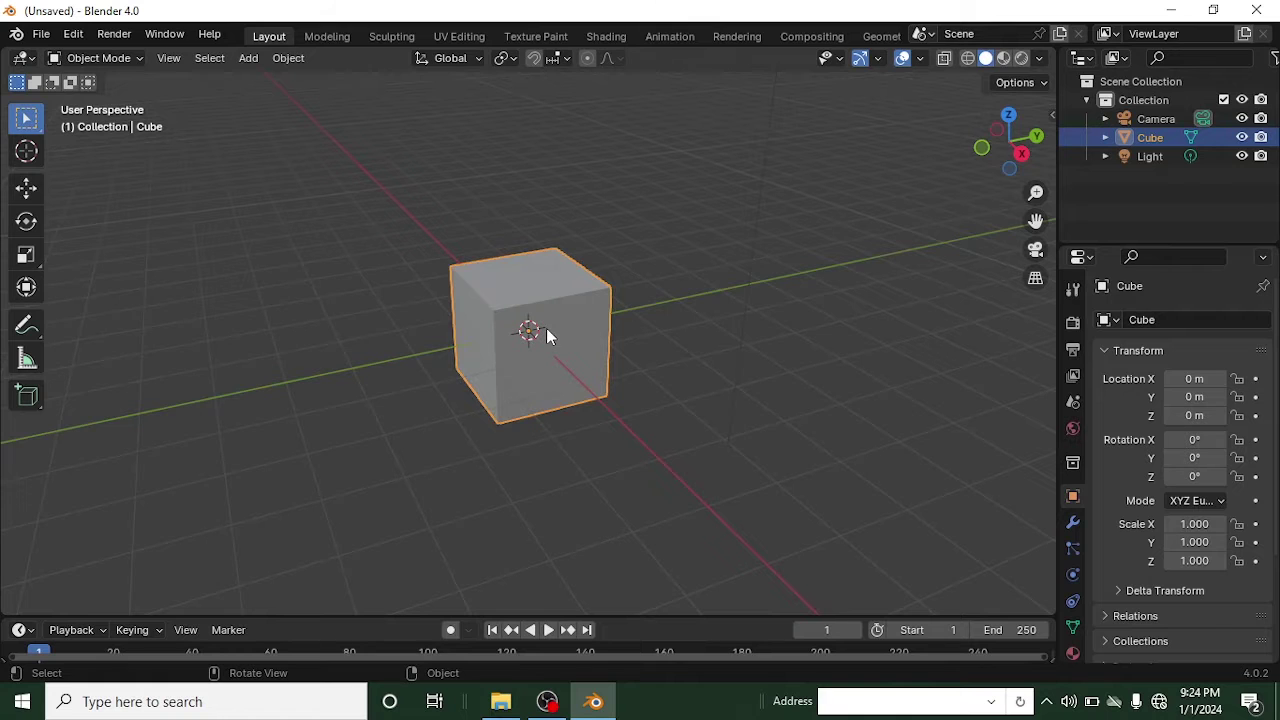
{"action": "scroll", "coordinate": [546, 328], "scroll_direction": "down", "scroll_amount": 3}
{"action": "middle_click_drag", "start_coordinate": [546, 328], "coordinate": [535, 371]}
{"action": "scroll", "coordinate": [543, 370], "scroll_direction": "up", "scroll_amount": 2}
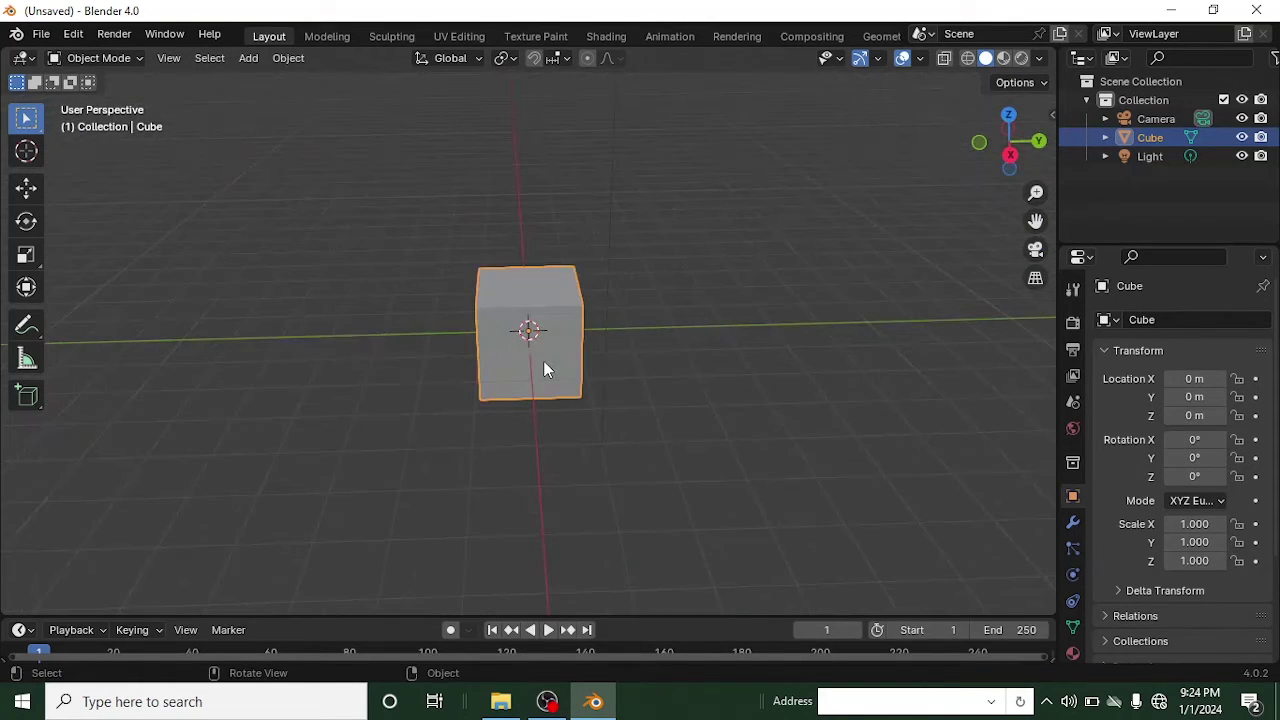
{"action": "key", "text": "g"}
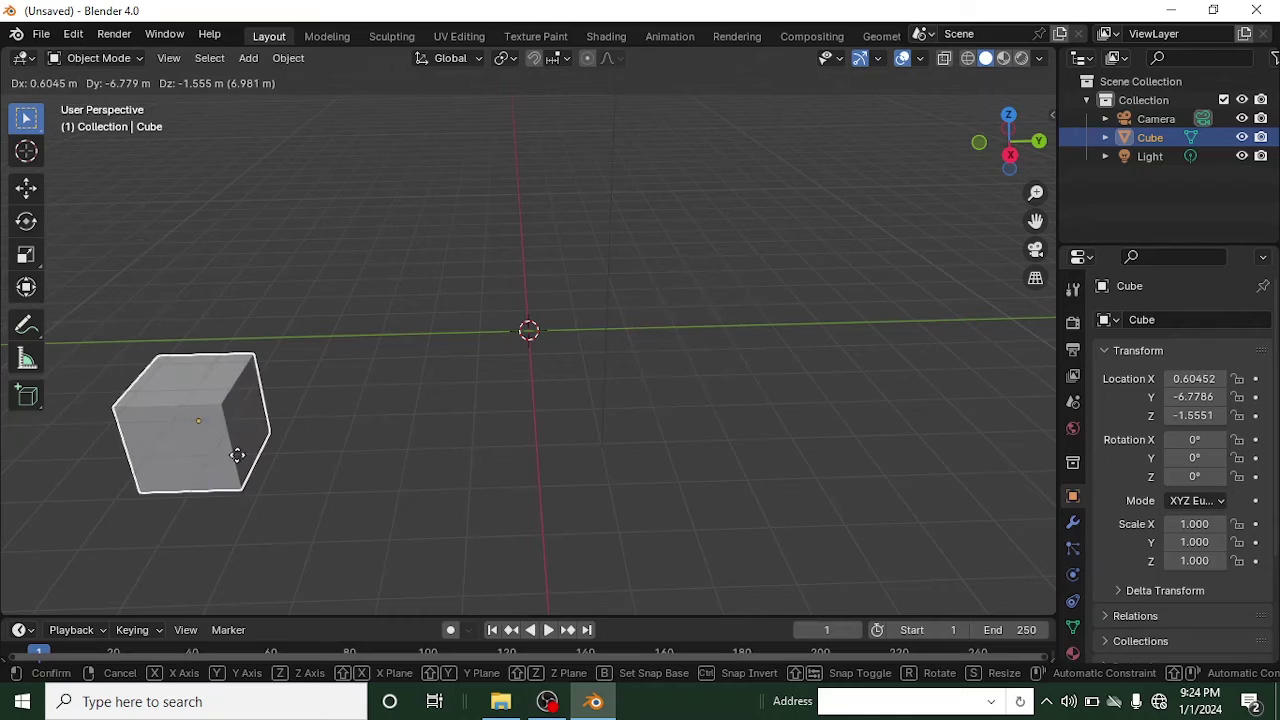
{"action": "left_click", "coordinate": [281, 454]}
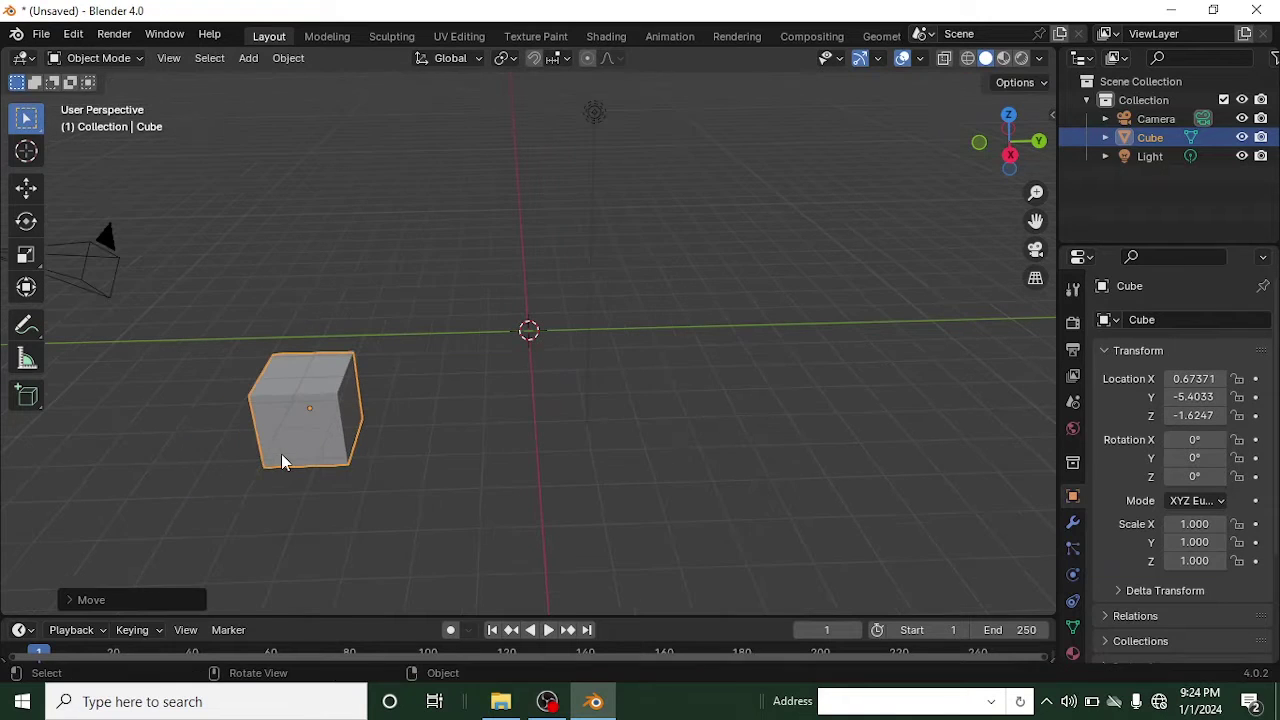
Try to move the cube along the global Y axis only
{"action": "middle_click_drag", "start_coordinate": [310, 425], "coordinate": [478, 418]}
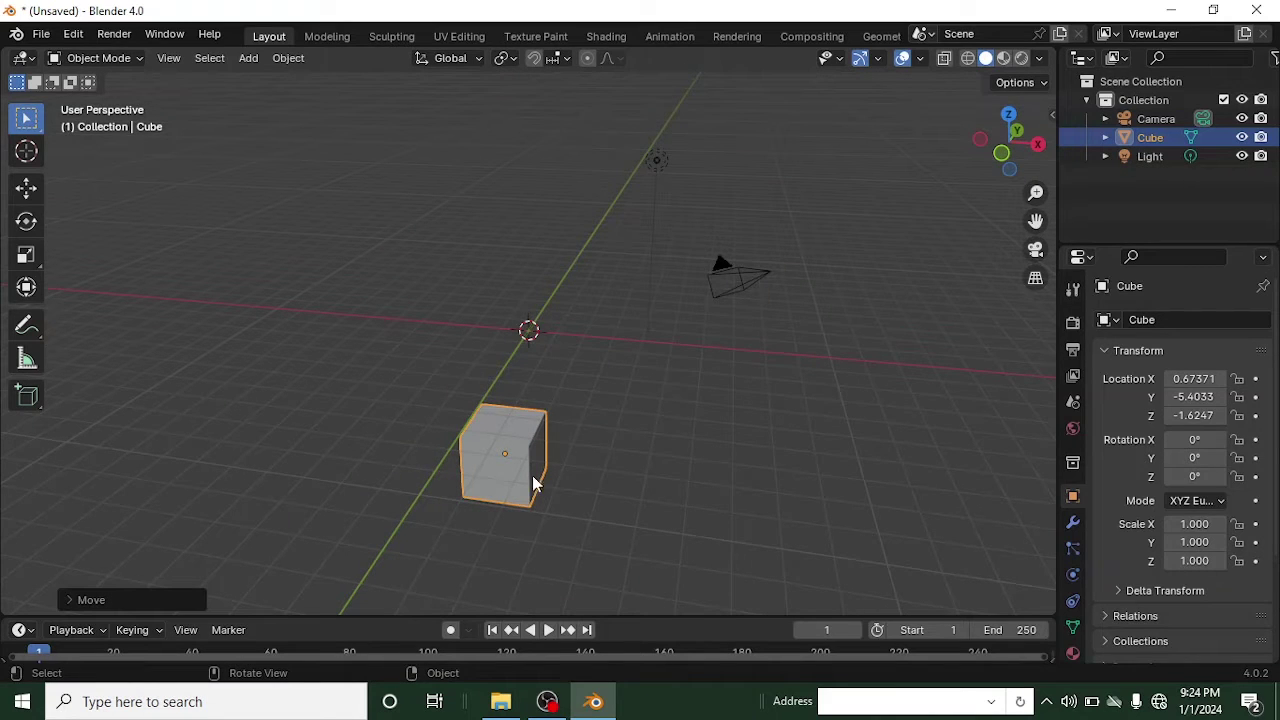
{"action": "middle_click_drag", "start_coordinate": [480, 466], "coordinate": [584, 416]}
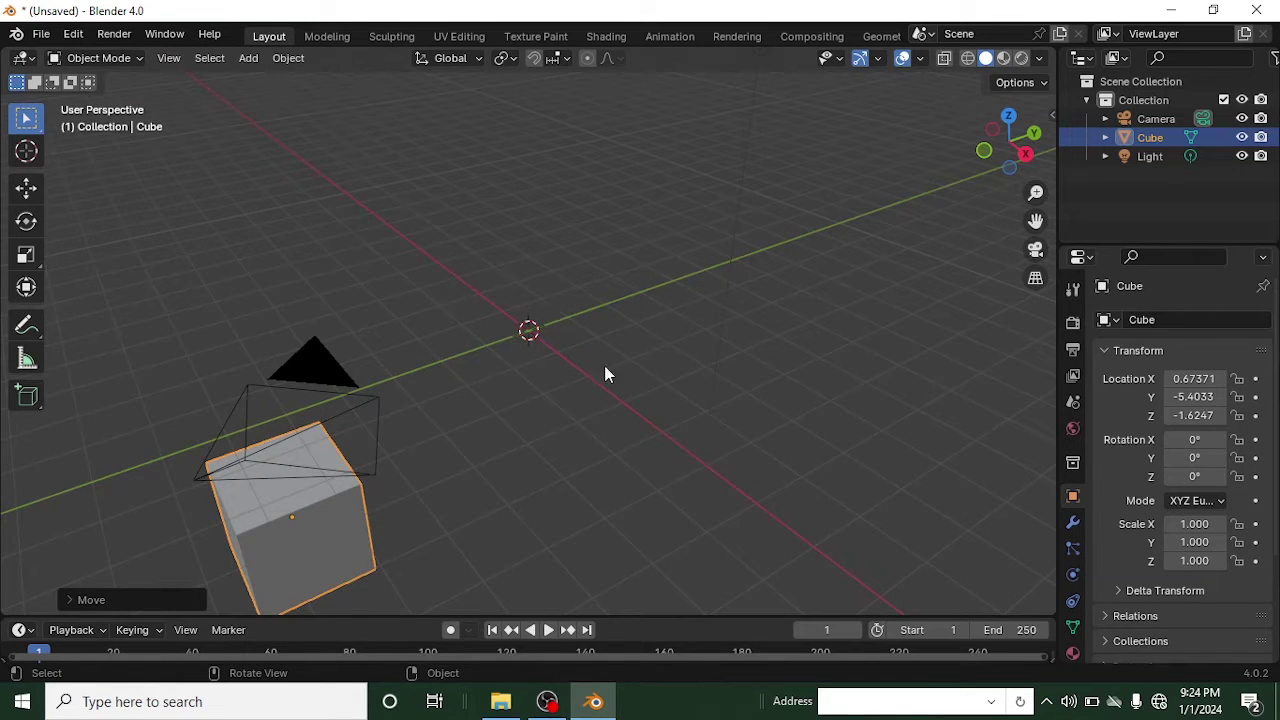
{"action": "middle_click_drag", "start_coordinate": [487, 360], "coordinate": [491, 417]}
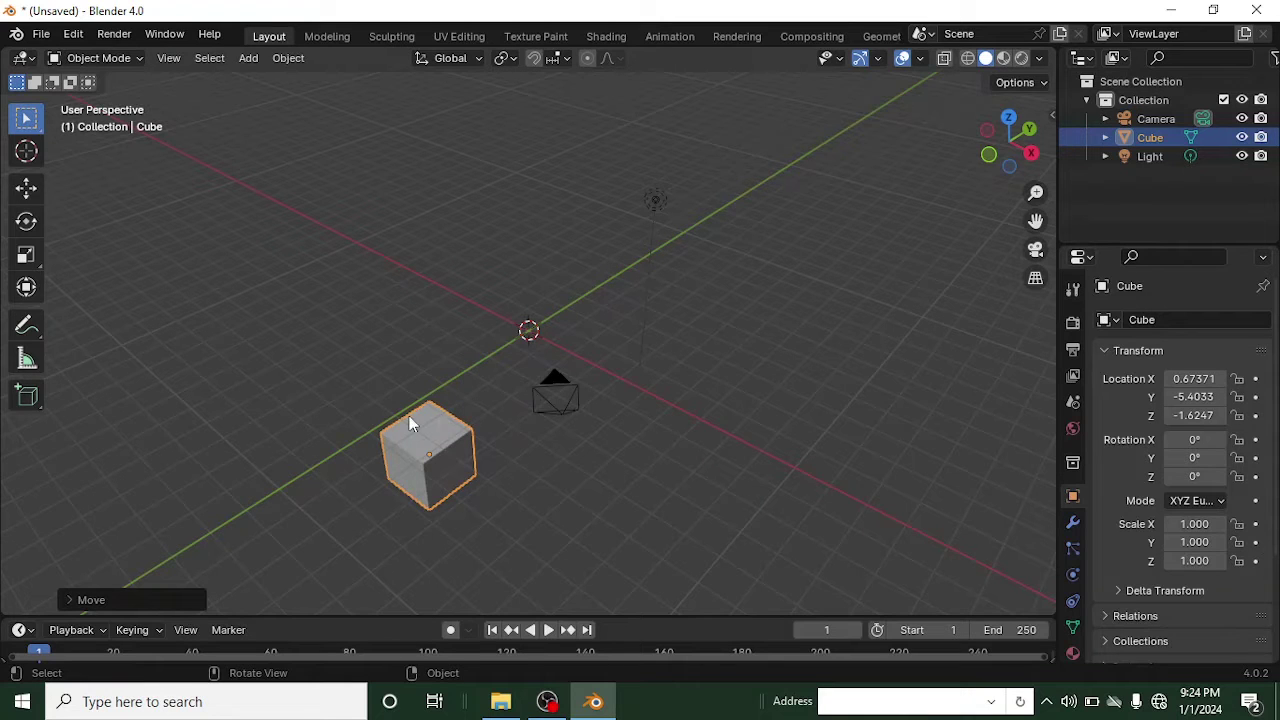
{"action": "scroll", "coordinate": [410, 424], "scroll_direction": "up", "scroll_amount": 1}
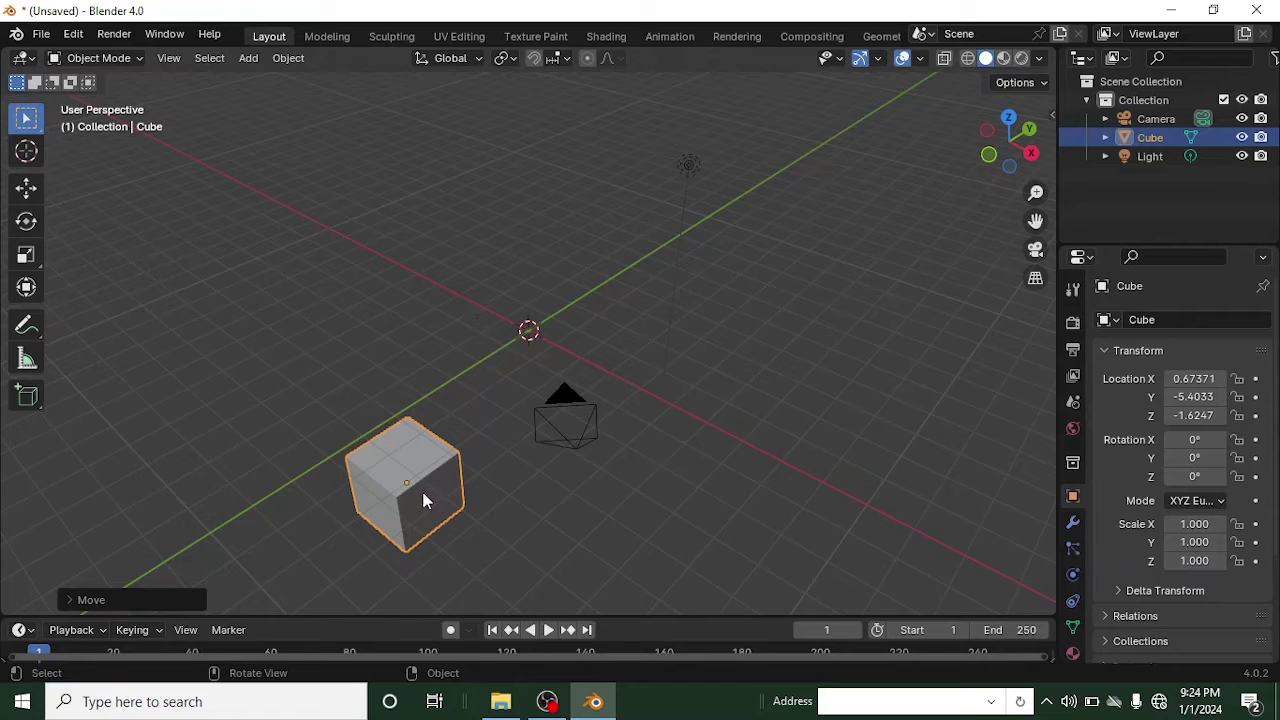
{"action": "middle_click_drag", "start_coordinate": [416, 491], "coordinate": [400, 493]}
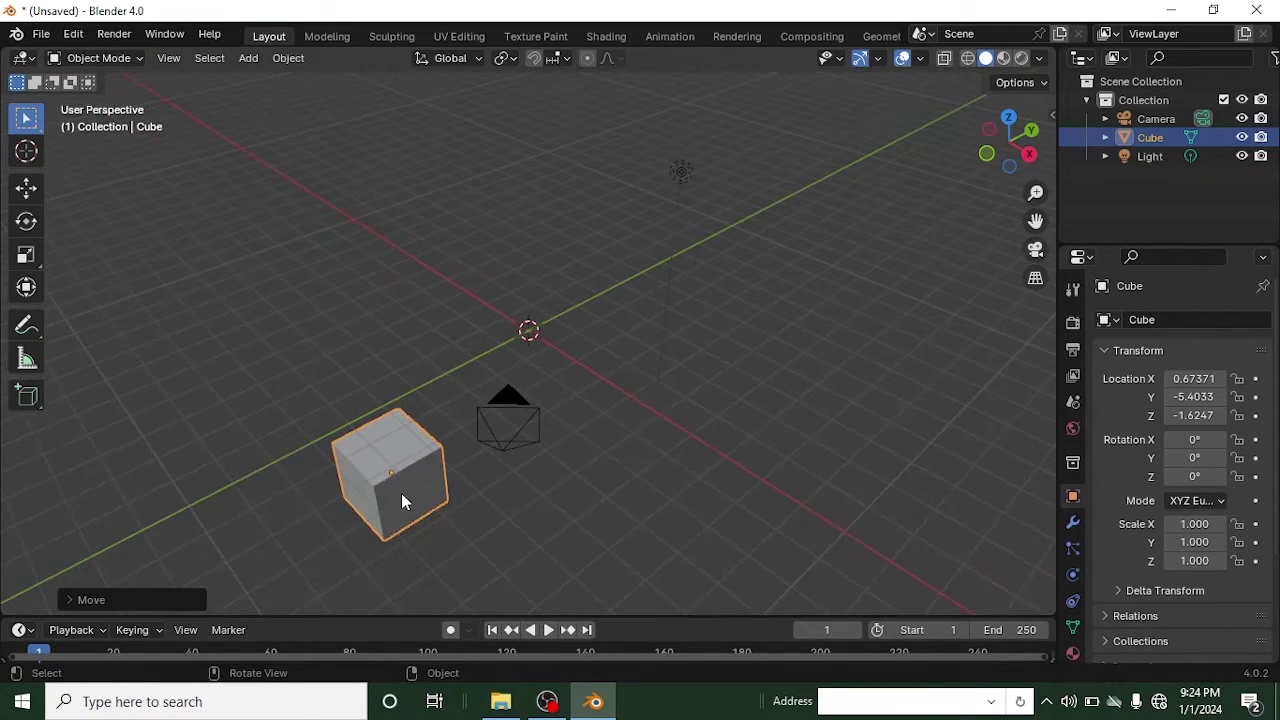
{"action": "key", "text": "g"}
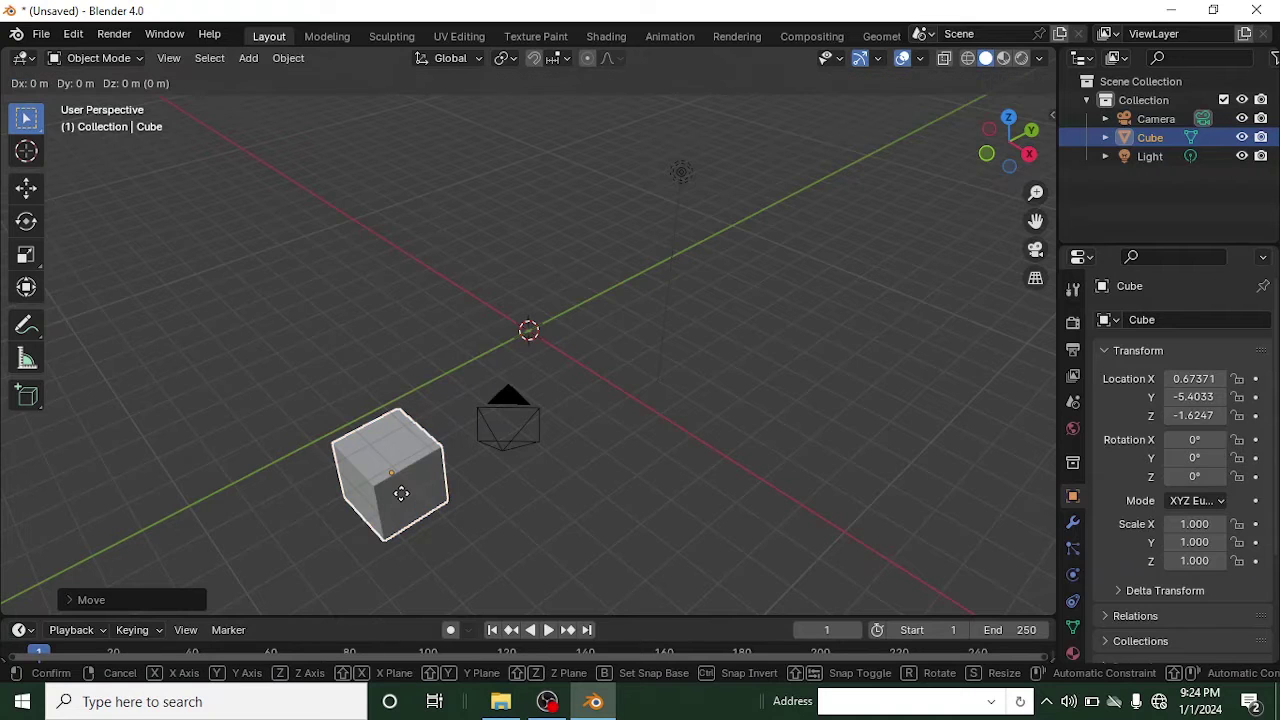
{"action": "key", "text": "y"}
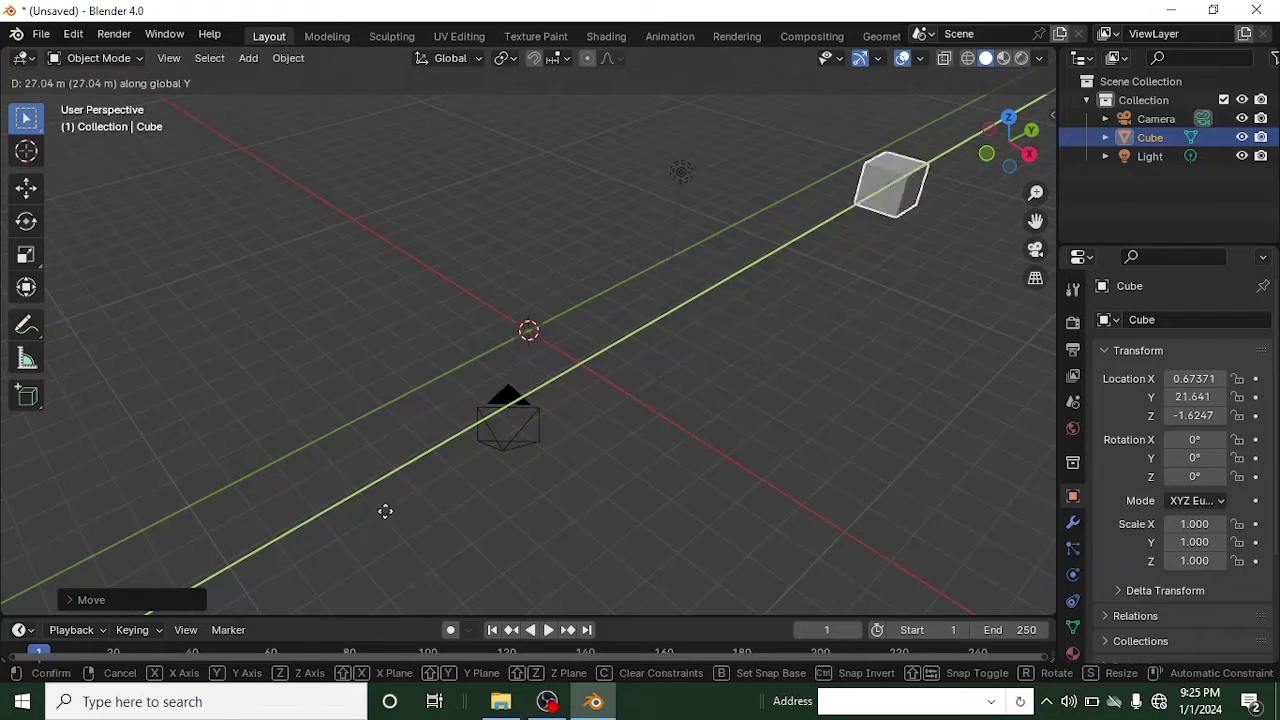
{"action": "key", "text": "Escape"}
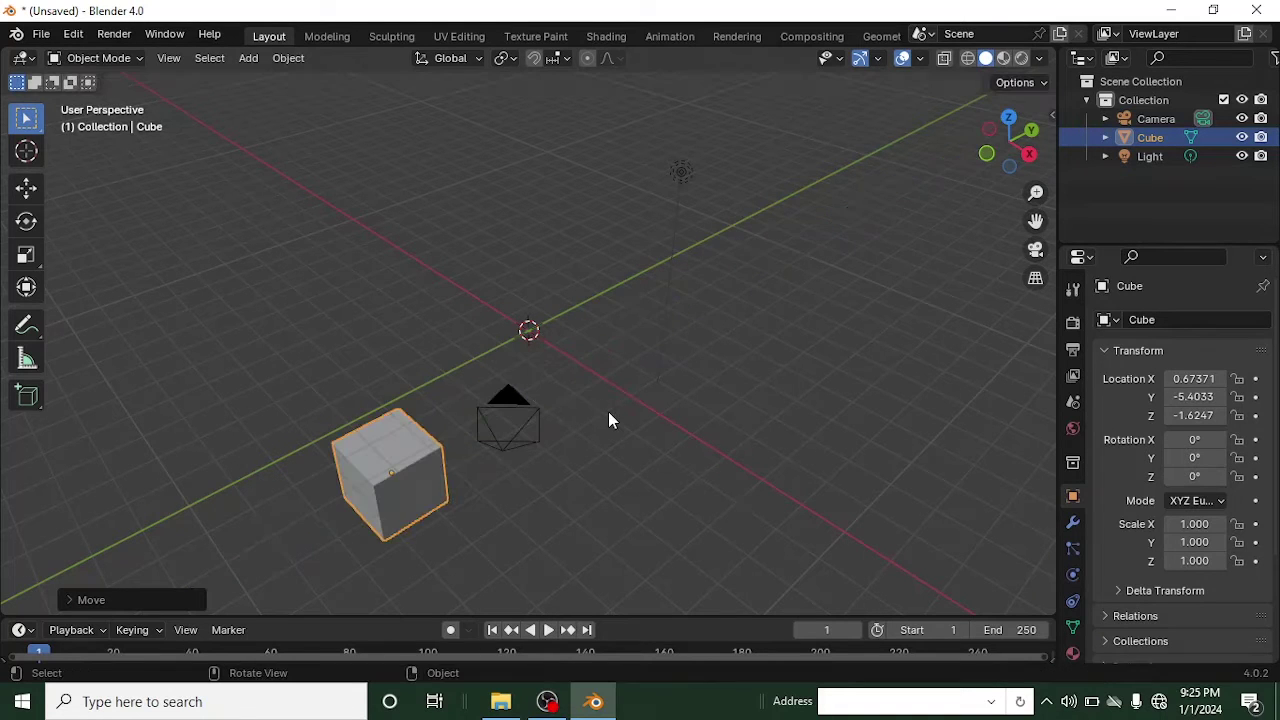
Try to move the cube along the global X axis only
{"action": "scroll", "coordinate": [497, 410], "scroll_direction": "down", "scroll_amount": 3}
{"action": "mouse_move", "coordinate": [497, 410]}
{"action": "middle_mouse_down"}
{"action": "mouse_move", "coordinate": [574, 423]}
{"action": "mouse_move", "coordinate": [508, 411]}
{"action": "mouse_move", "coordinate": [503, 428]}
{"action": "middle_mouse_up"}
{"action": "key", "text": "g"}
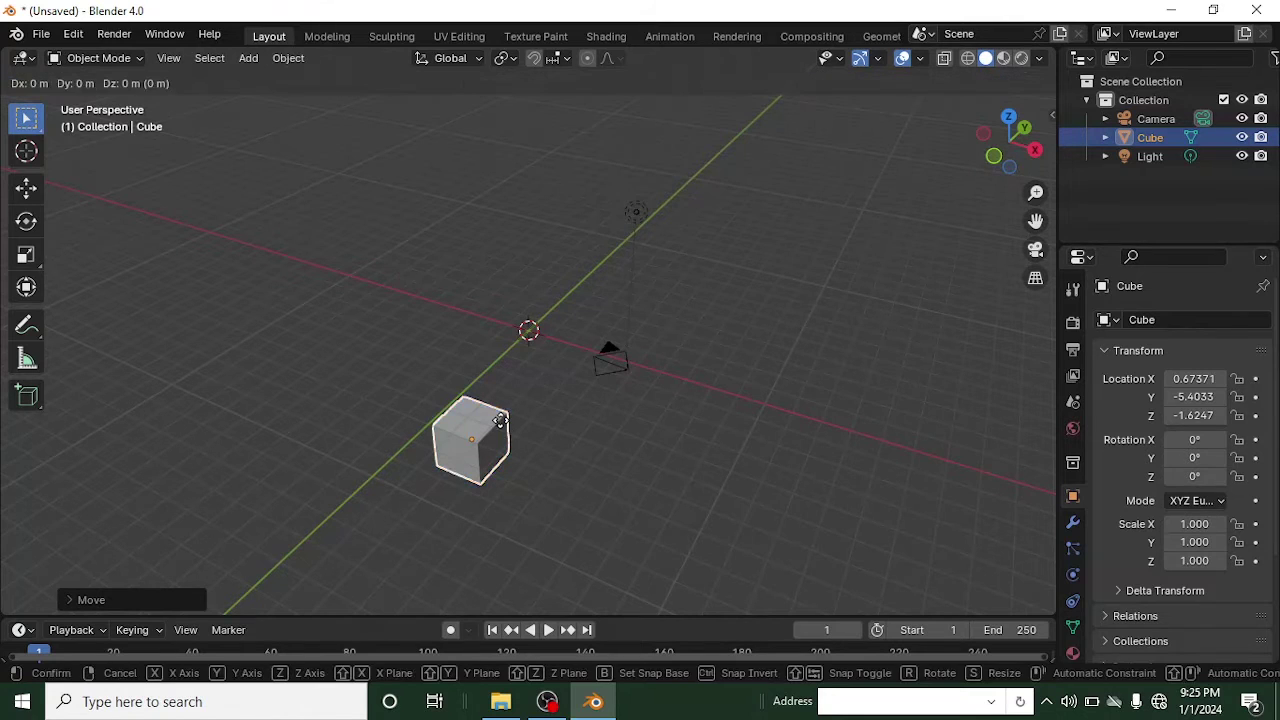
{"action": "key", "text": "x"}
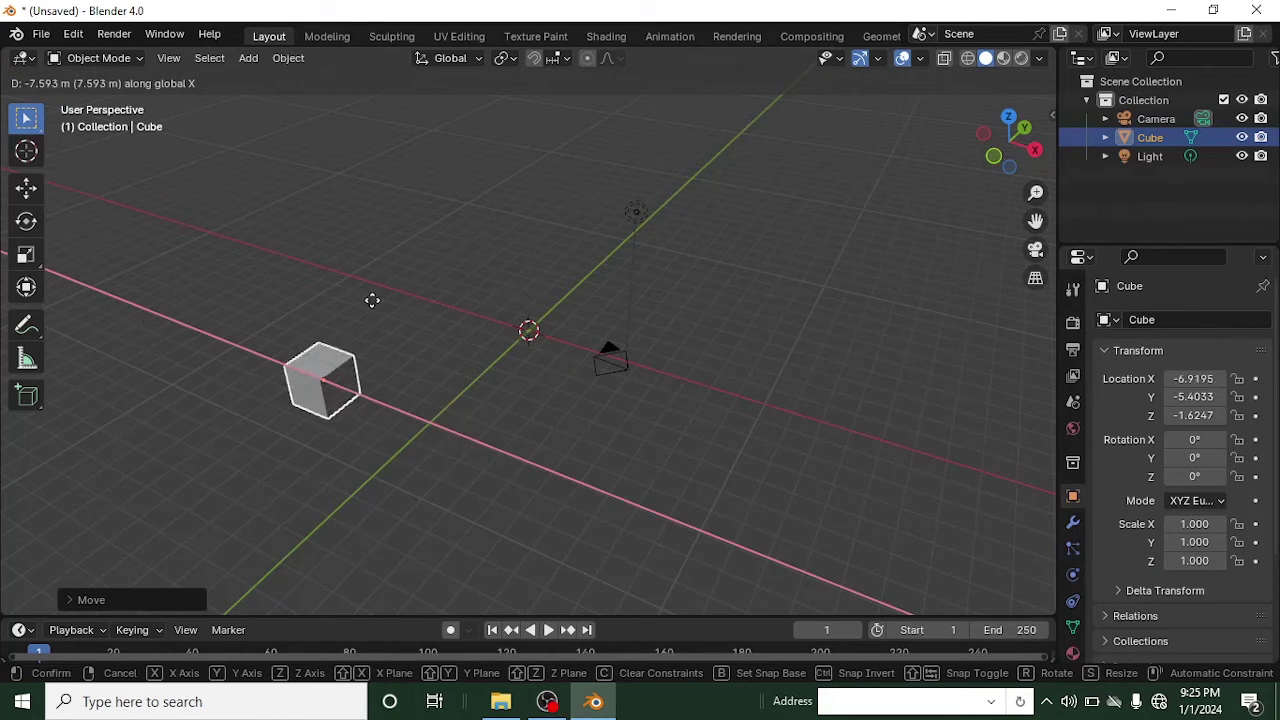
{"action": "right_click", "coordinate": [384, 344]}
Switch the selected cube from Object Mode to Edit Mode
{"action": "middle_click_drag", "start_coordinate": [380, 336], "coordinate": [505, 489]}
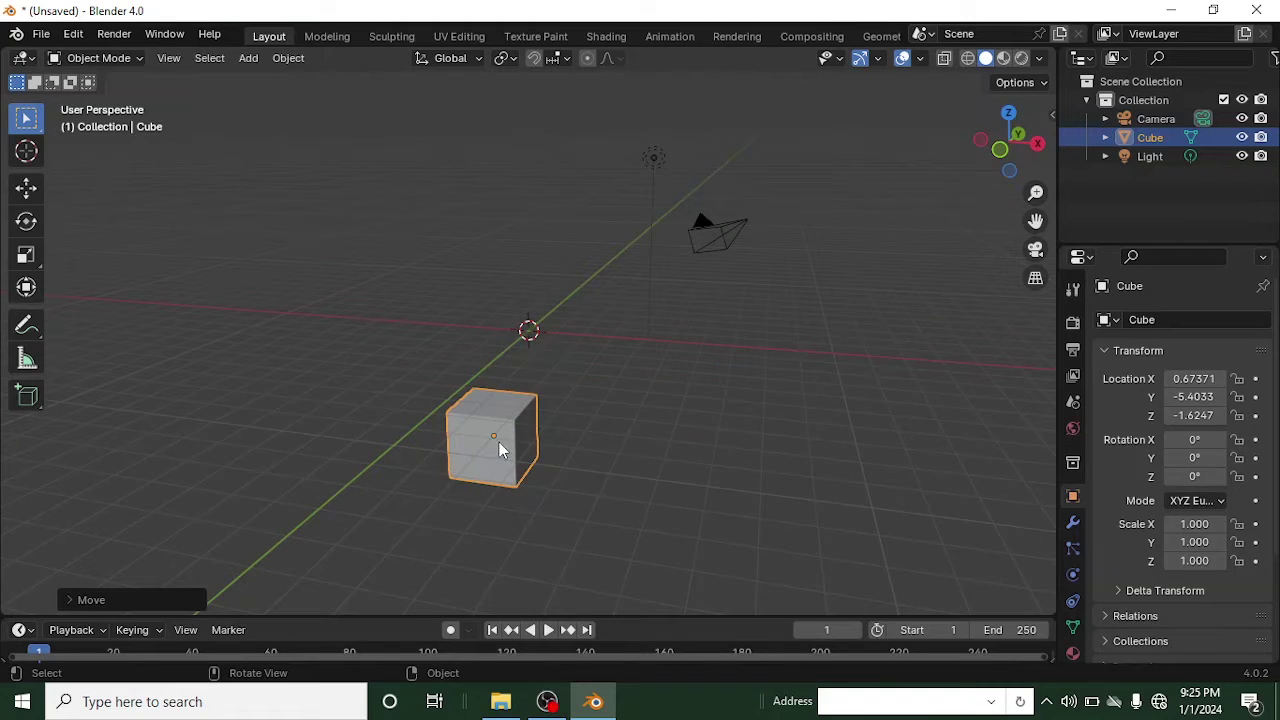
{"action": "middle_click_drag", "start_coordinate": [451, 419], "coordinate": [519, 465]}
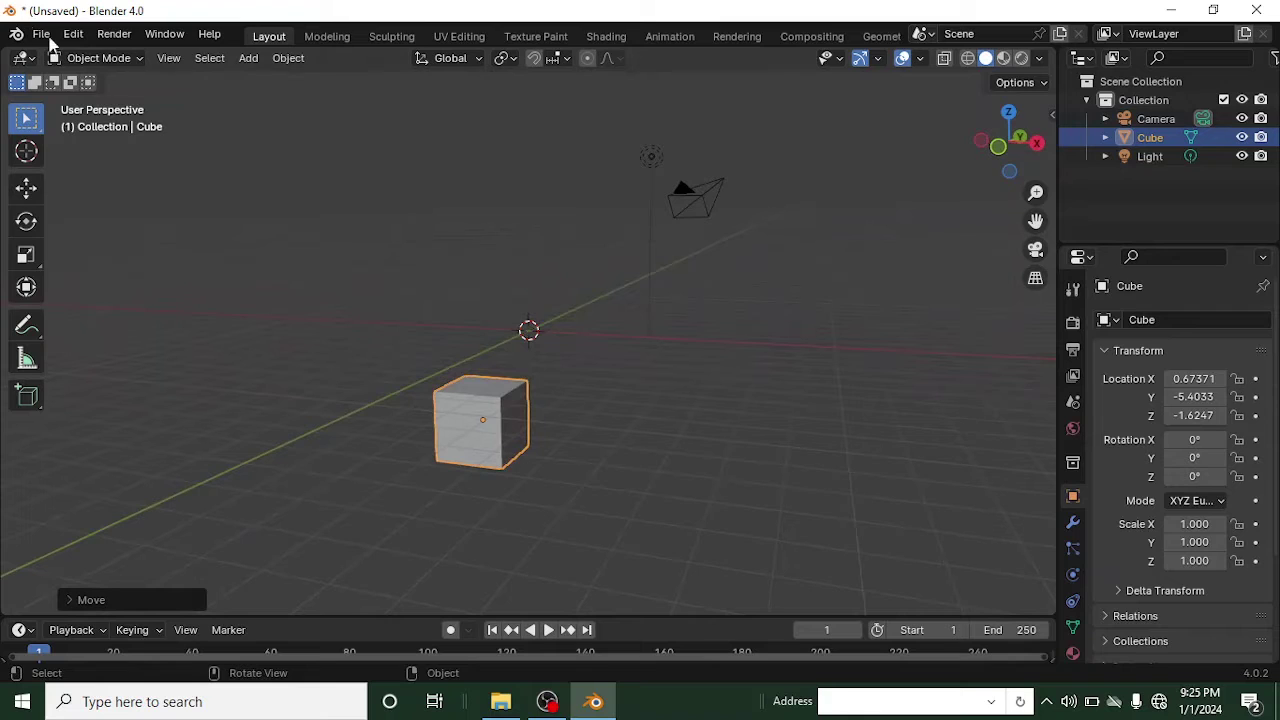
{"action": "left_click", "coordinate": [104, 58]}
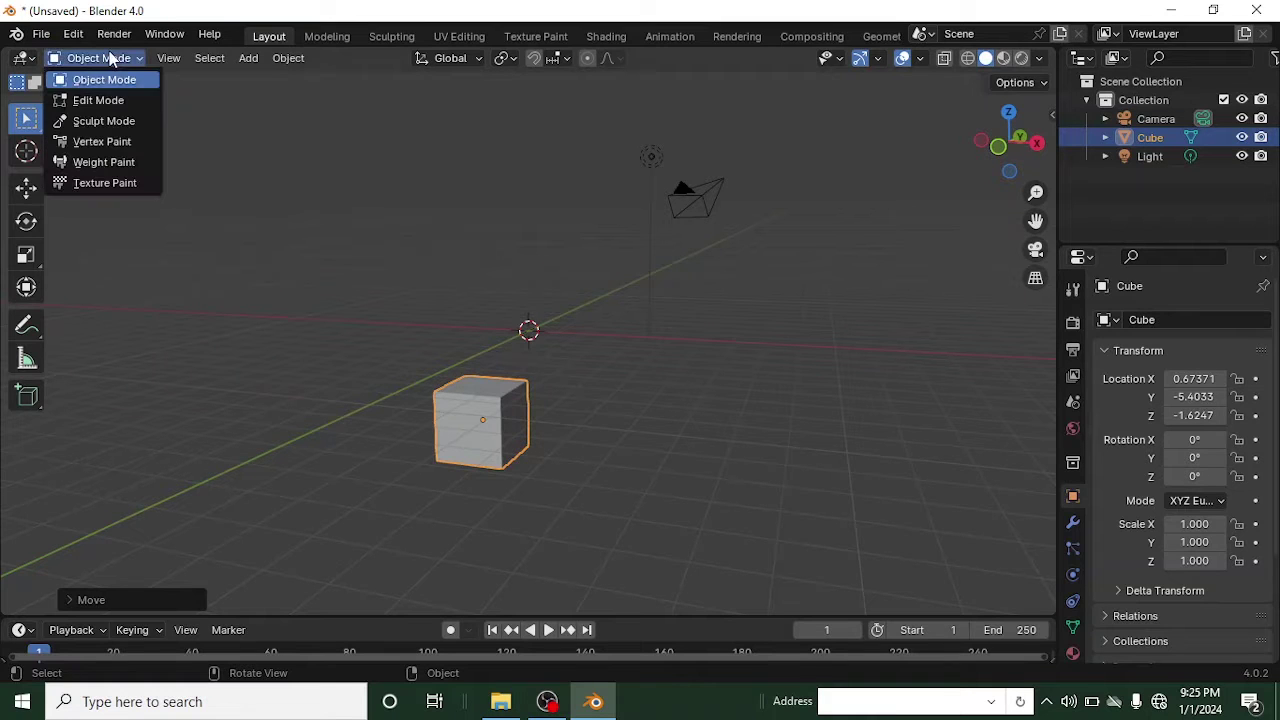
{"action": "left_click", "coordinate": [104, 101]}
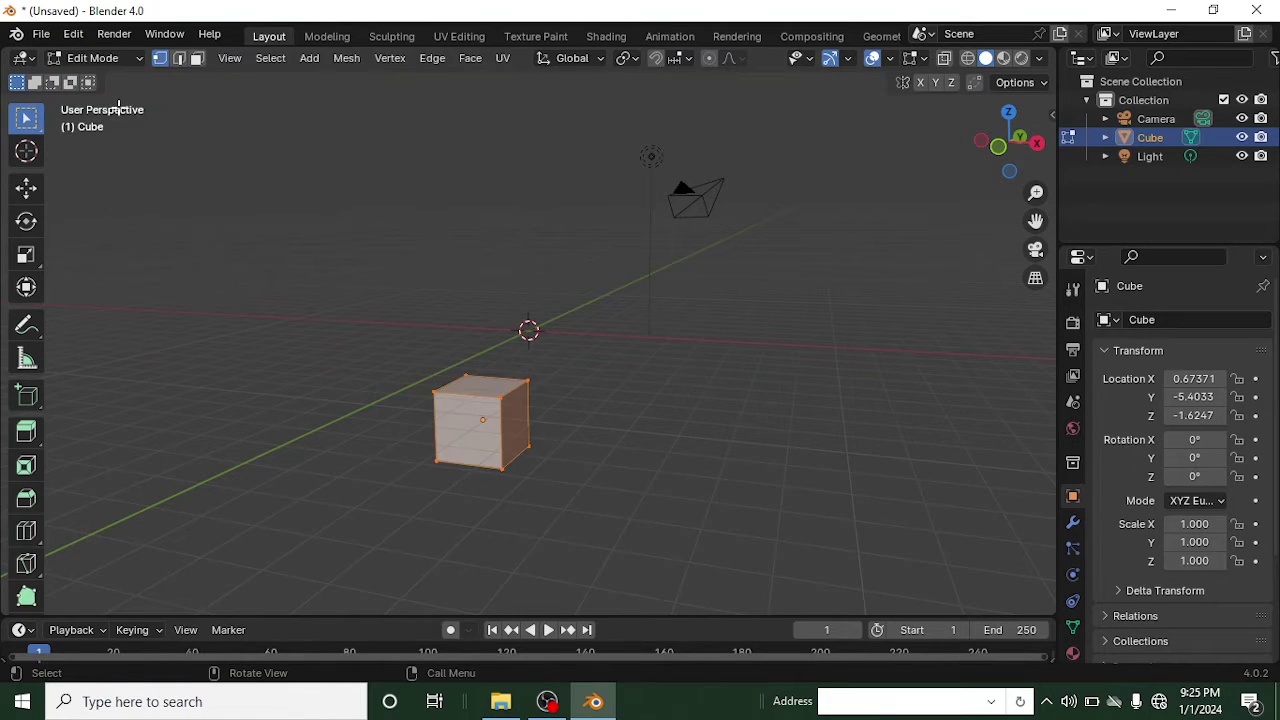
Use edge selection to select the cube's top edge on its +X side
{"action": "middle_click_drag", "start_coordinate": [510, 452], "coordinate": [523, 483]}
{"action": "key", "text": "2"}
{"action": "scroll", "coordinate": [520, 483], "scroll_direction": "up", "scroll_amount": 2}
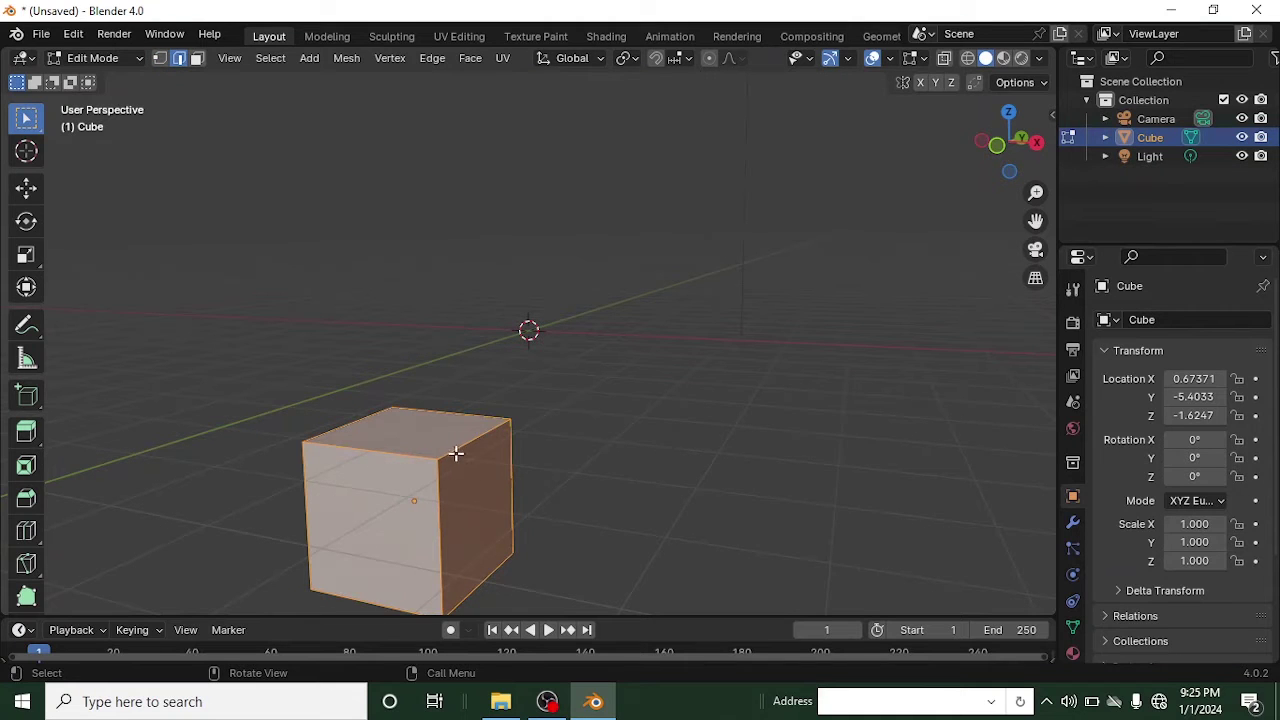
{"action": "left_click", "coordinate": [458, 451]}
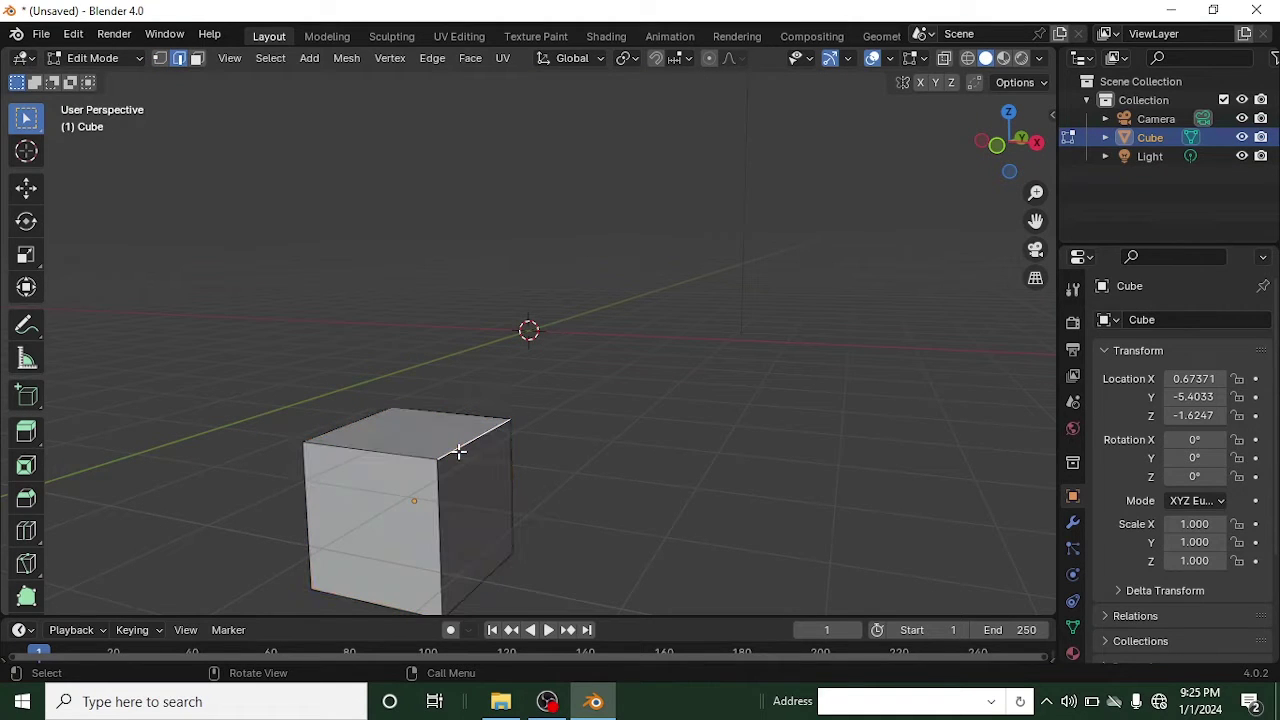
Select the cube's +X side face, cycling through vertex and edge selection and ending in face selection mode
{"action": "key", "text": "3"}
{"action": "left_click", "coordinate": [481, 508]}
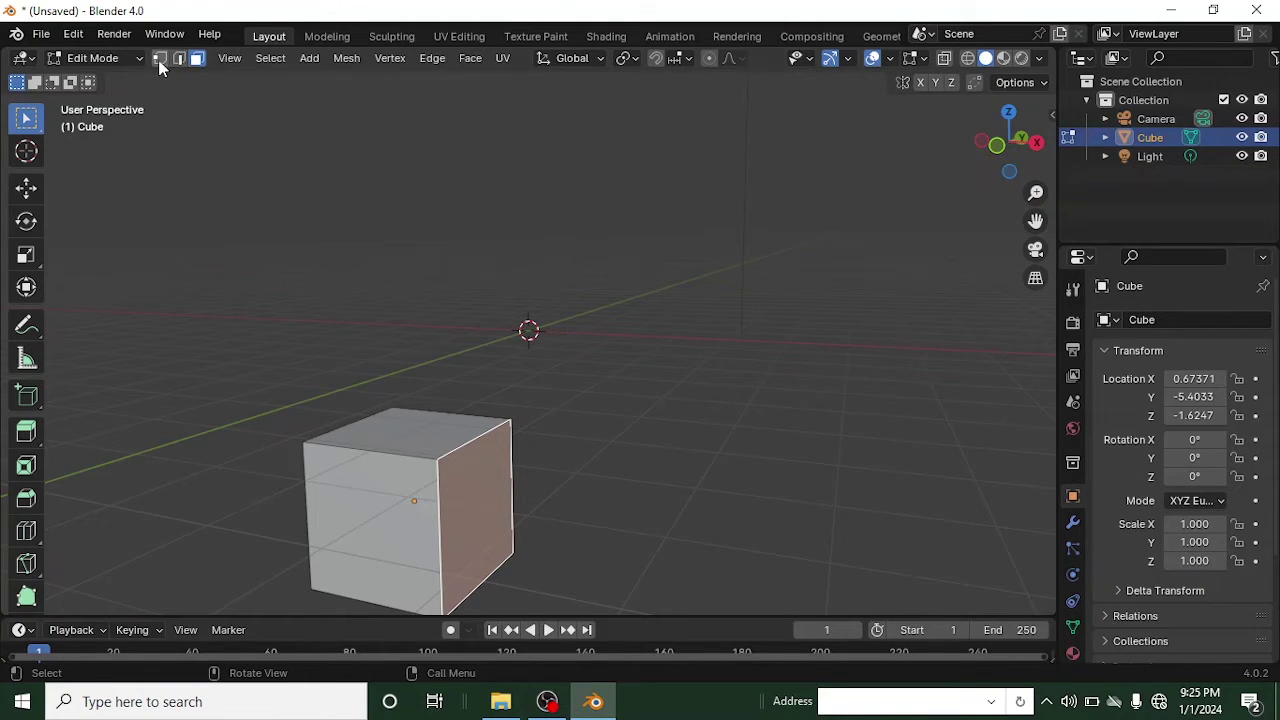
{"action": "left_click", "coordinate": [160, 62]}
{"action": "left_click", "coordinate": [178, 62]}
{"action": "left_click", "coordinate": [197, 62]}
Try to move the selected +X side face freely, without an axis constraint
{"action": "middle_click_drag", "start_coordinate": [420, 502], "coordinate": [474, 464]}
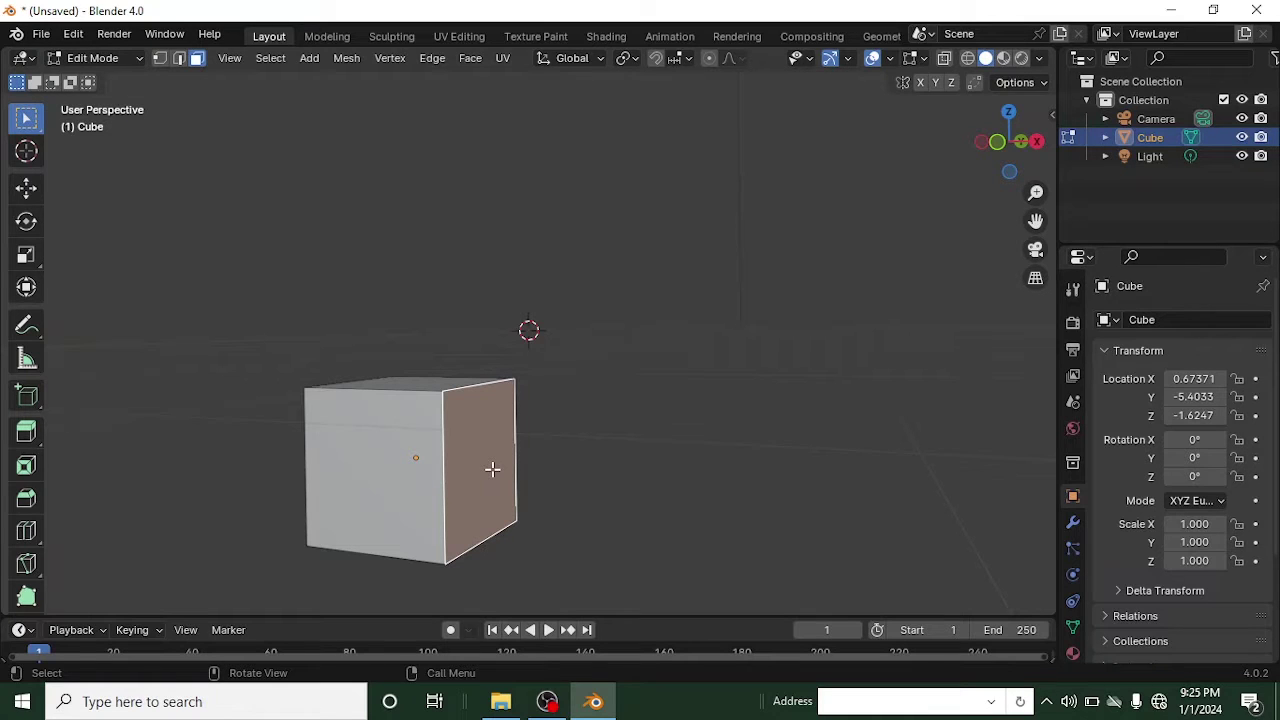
{"action": "key", "text": "g"}
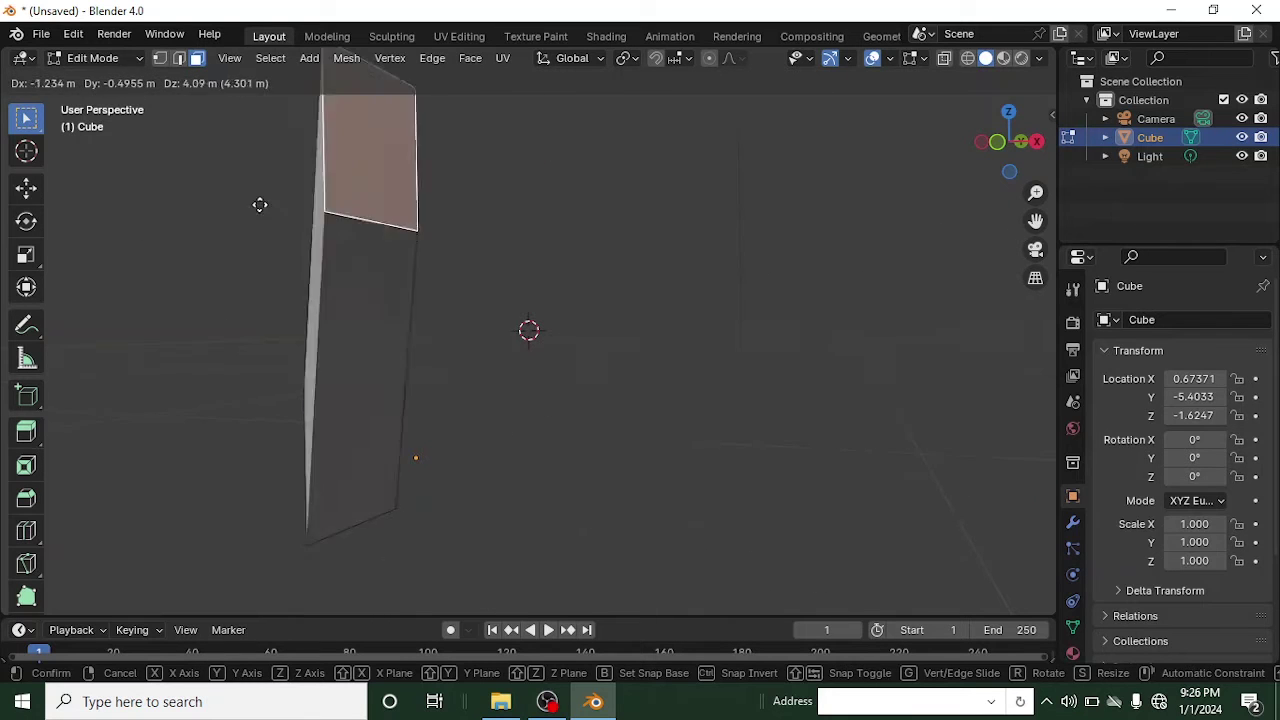
{"action": "right_click", "coordinate": [510, 417]}
Extrude the selected +X side face outward along its normal to form a box more than three times the cube's length
{"action": "scroll", "coordinate": [495, 420], "scroll_direction": "down", "scroll_amount": 3}
{"action": "middle_click_drag", "start_coordinate": [490, 430], "coordinate": [491, 503]}
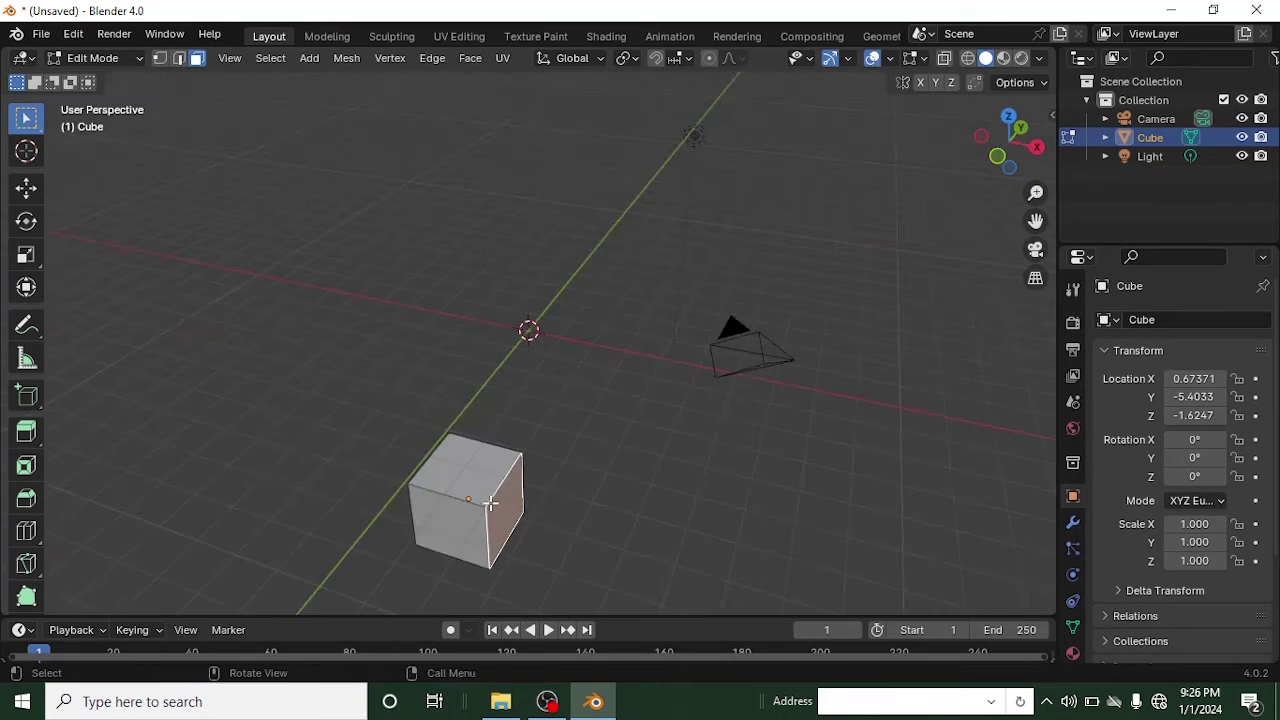
{"action": "scroll", "coordinate": [583, 549], "scroll_direction": "up", "scroll_amount": 2}
{"action": "middle_click_drag", "start_coordinate": [583, 549], "coordinate": [580, 517]}
{"action": "scroll", "coordinate": [580, 517], "scroll_direction": "down", "scroll_amount": 4}
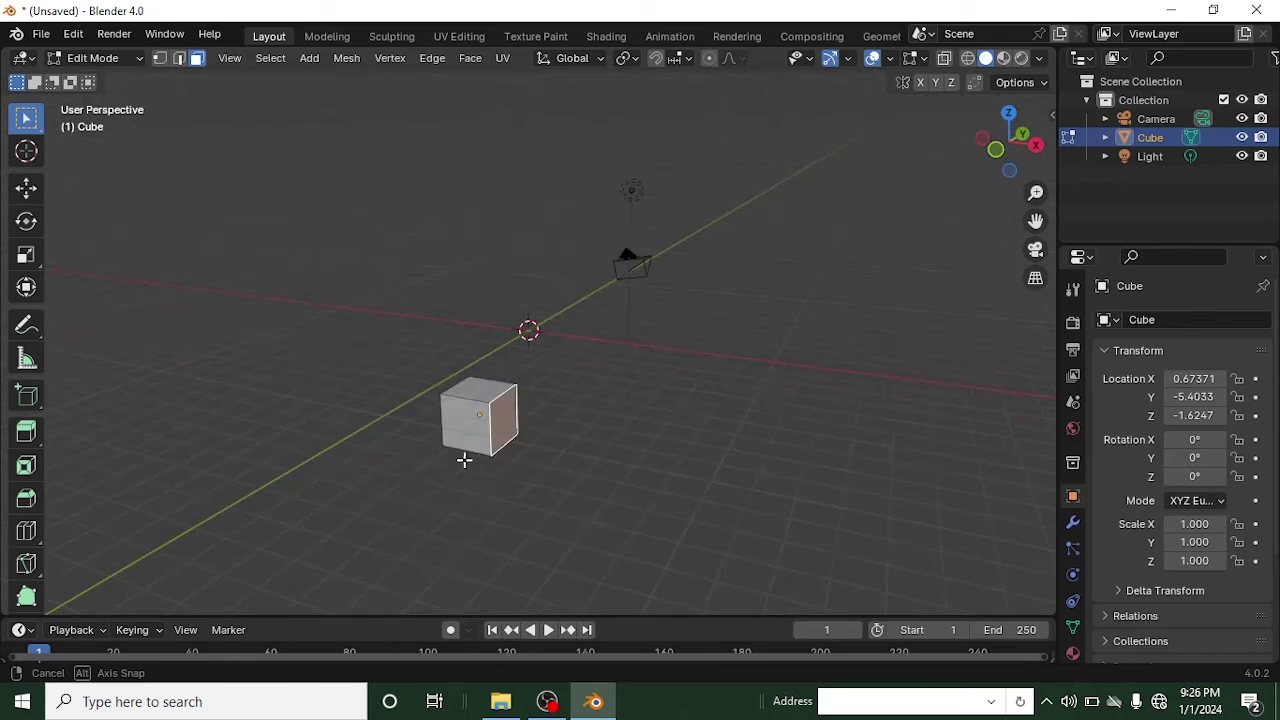
{"action": "middle_click_drag", "start_coordinate": [466, 457], "coordinate": [521, 521]}
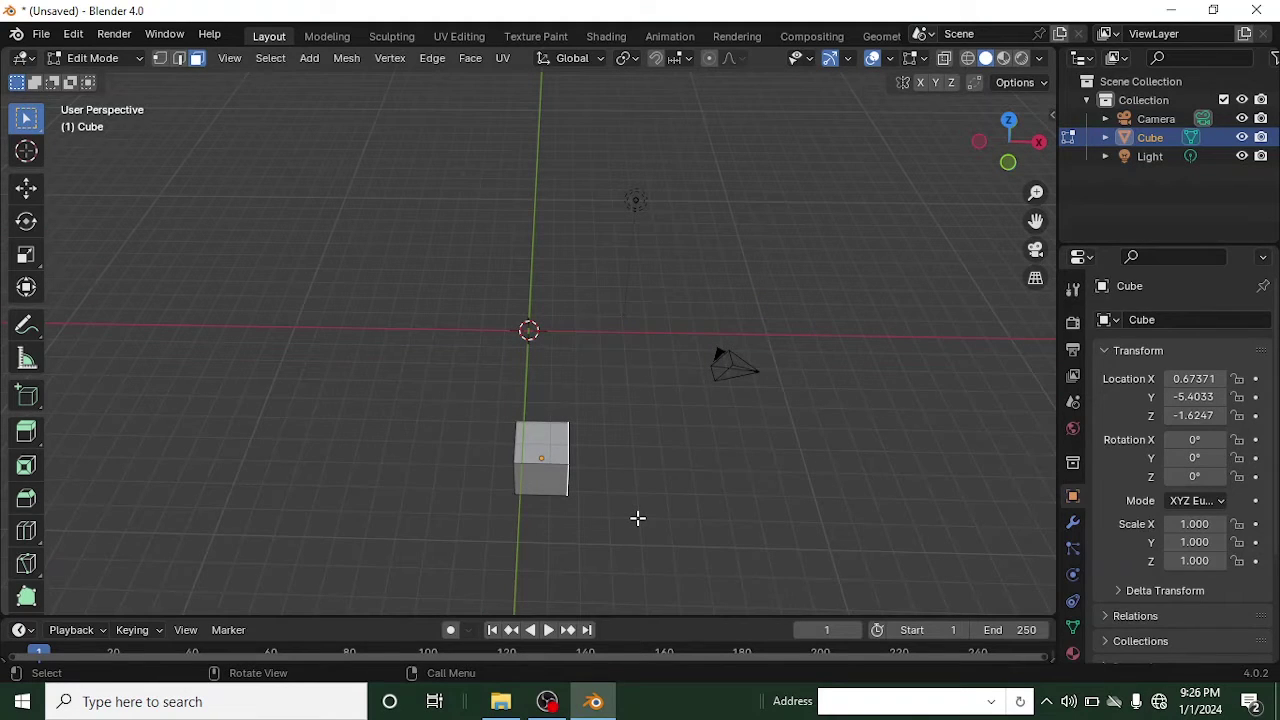
{"action": "middle_click_drag", "start_coordinate": [643, 517], "coordinate": [634, 467]}
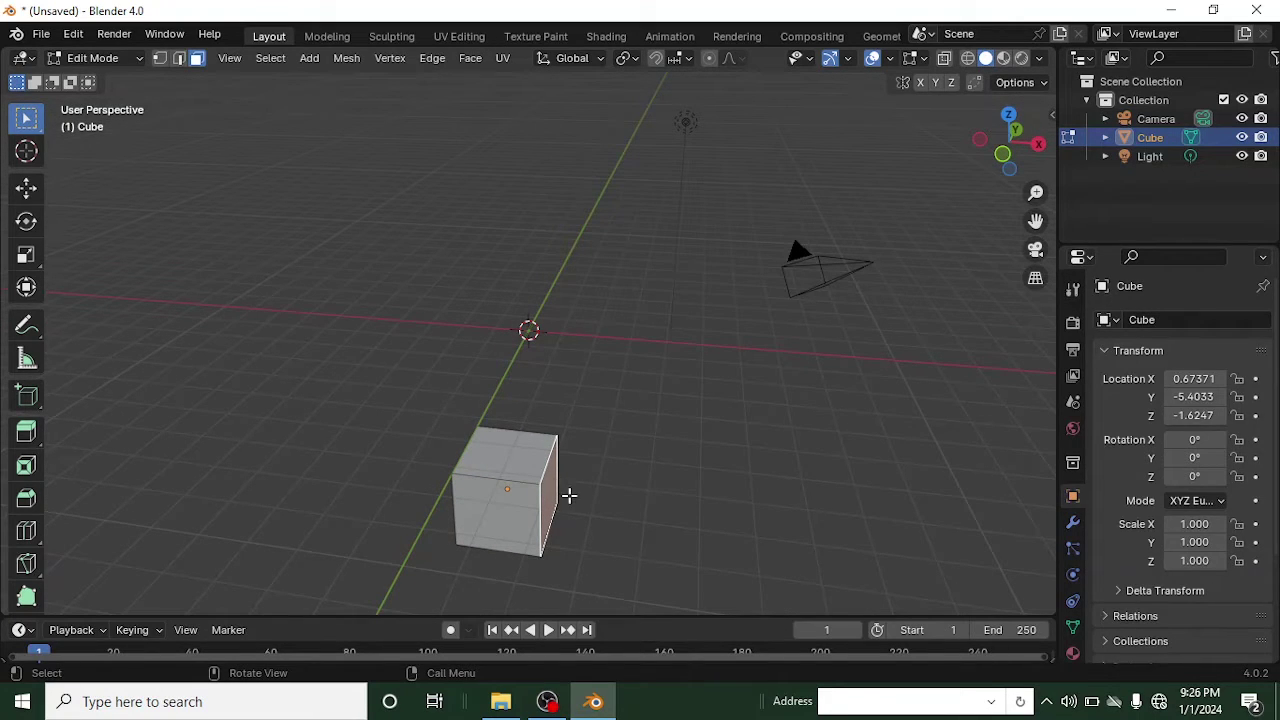
{"action": "key", "text": "e"}
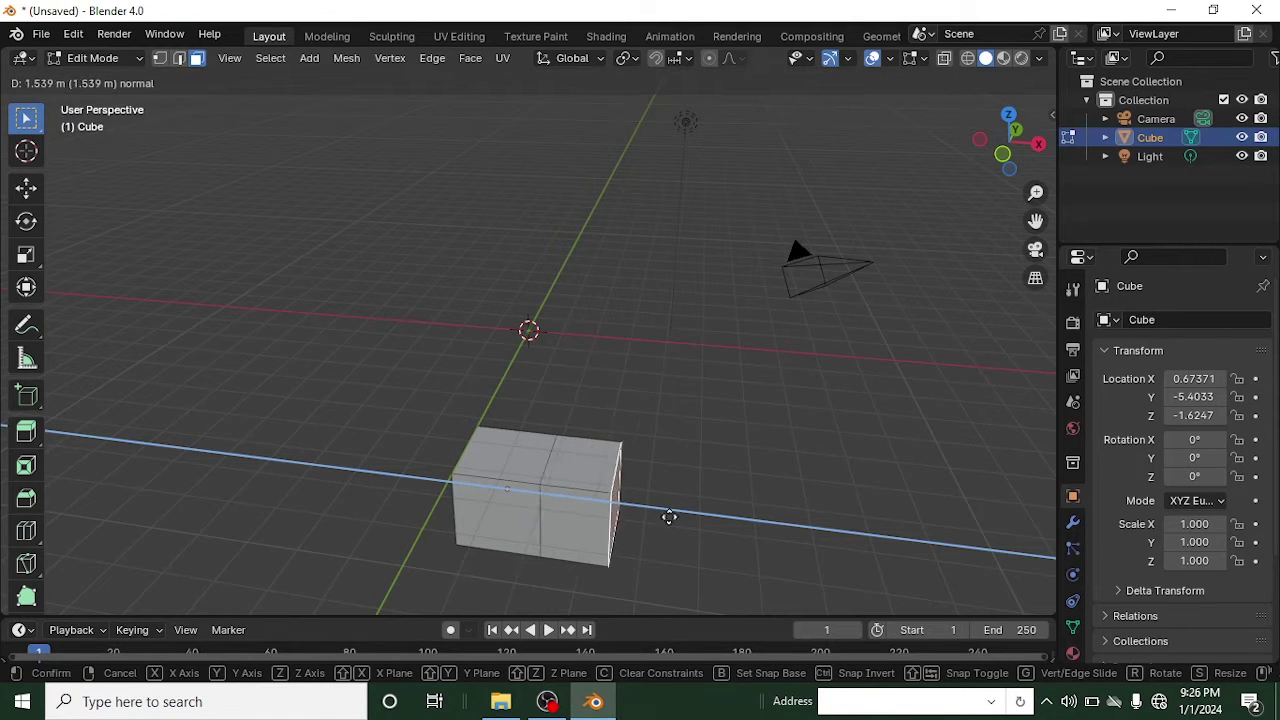
{"action": "left_click", "coordinate": [786, 538]}
Add one loop cut across the extruded section and slide it toward the far end with a factor of about -0.22
{"action": "middle_click_drag", "start_coordinate": [686, 494], "coordinate": [508, 491]}
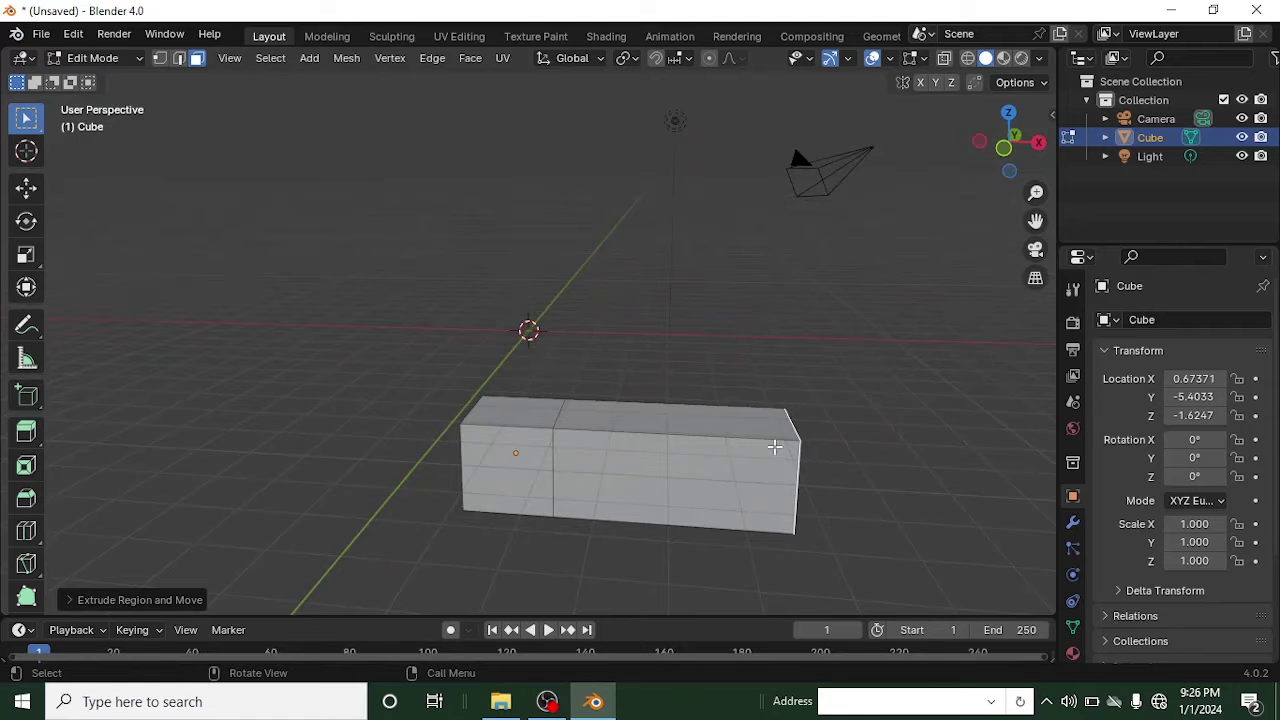
{"action": "middle_click_drag", "start_coordinate": [723, 440], "coordinate": [600, 475]}
{"action": "middle_click_drag", "start_coordinate": [501, 463], "coordinate": [608, 454]}
{"action": "scroll", "coordinate": [703, 425], "scroll_direction": "up", "scroll_amount": 1}
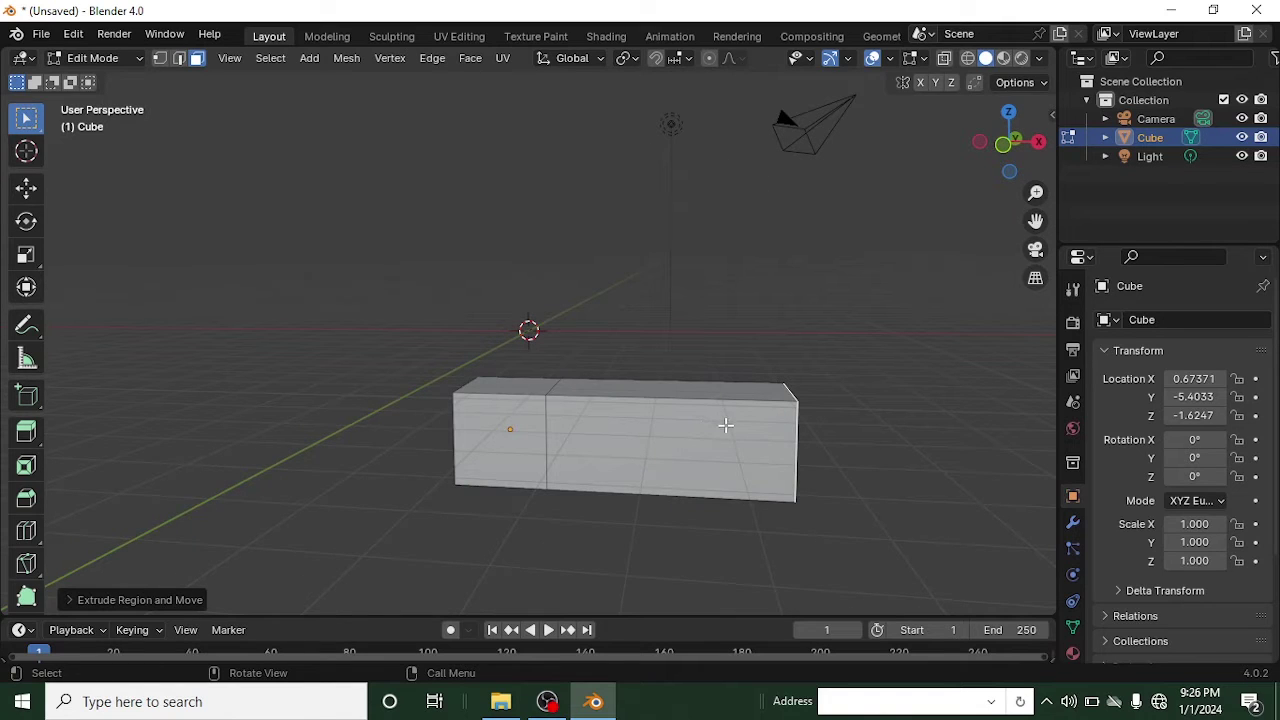
{"action": "key", "text": "ctrl+r"}
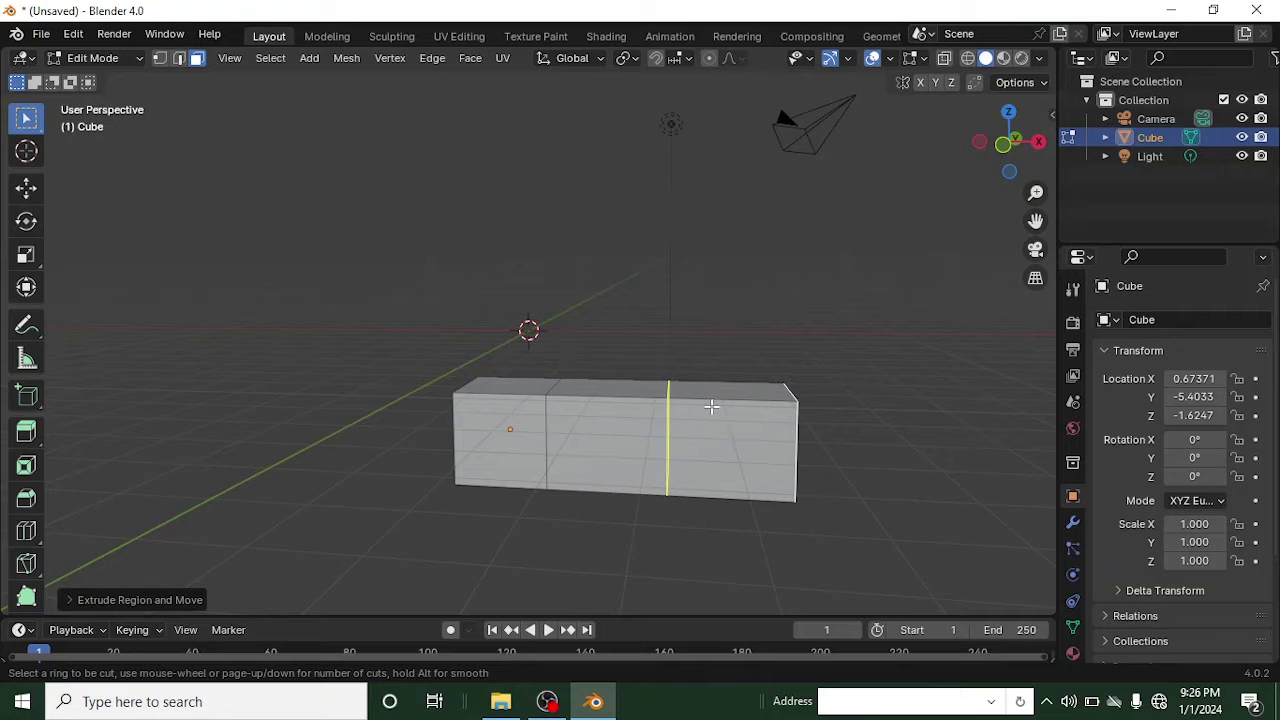
{"action": "left_click", "coordinate": [711, 406]}
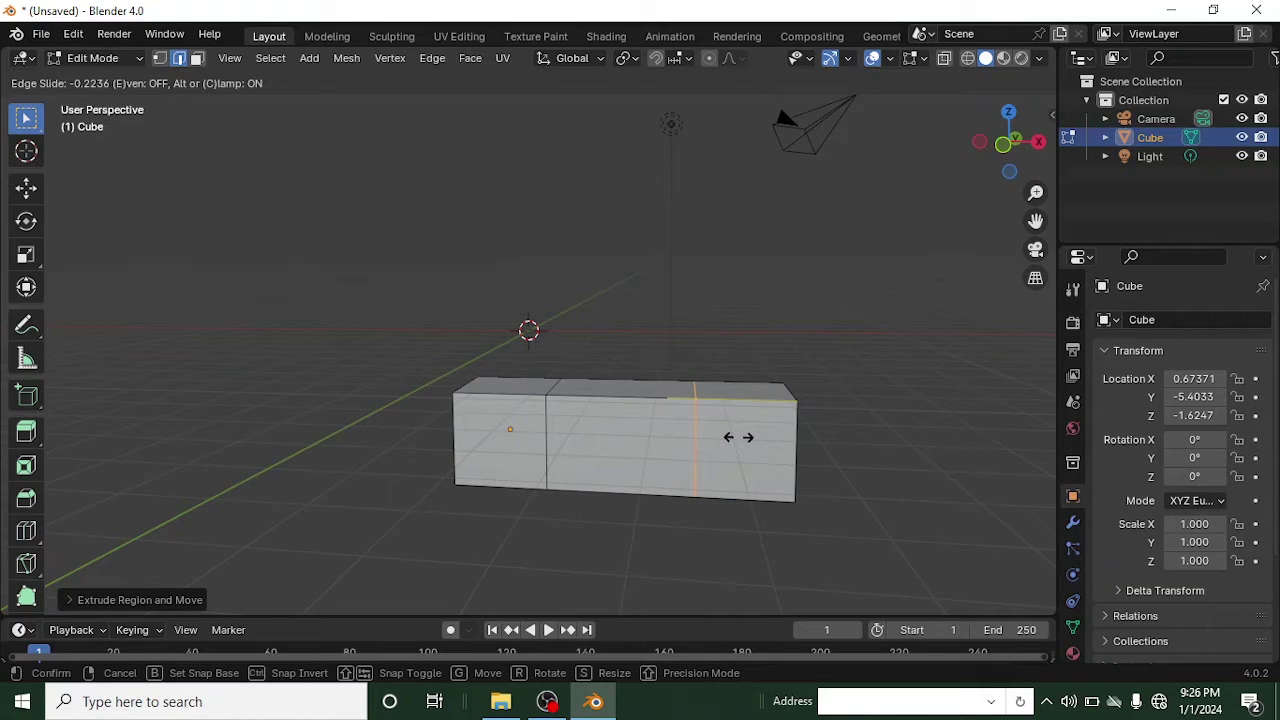
{"action": "left_click", "coordinate": [738, 437]}
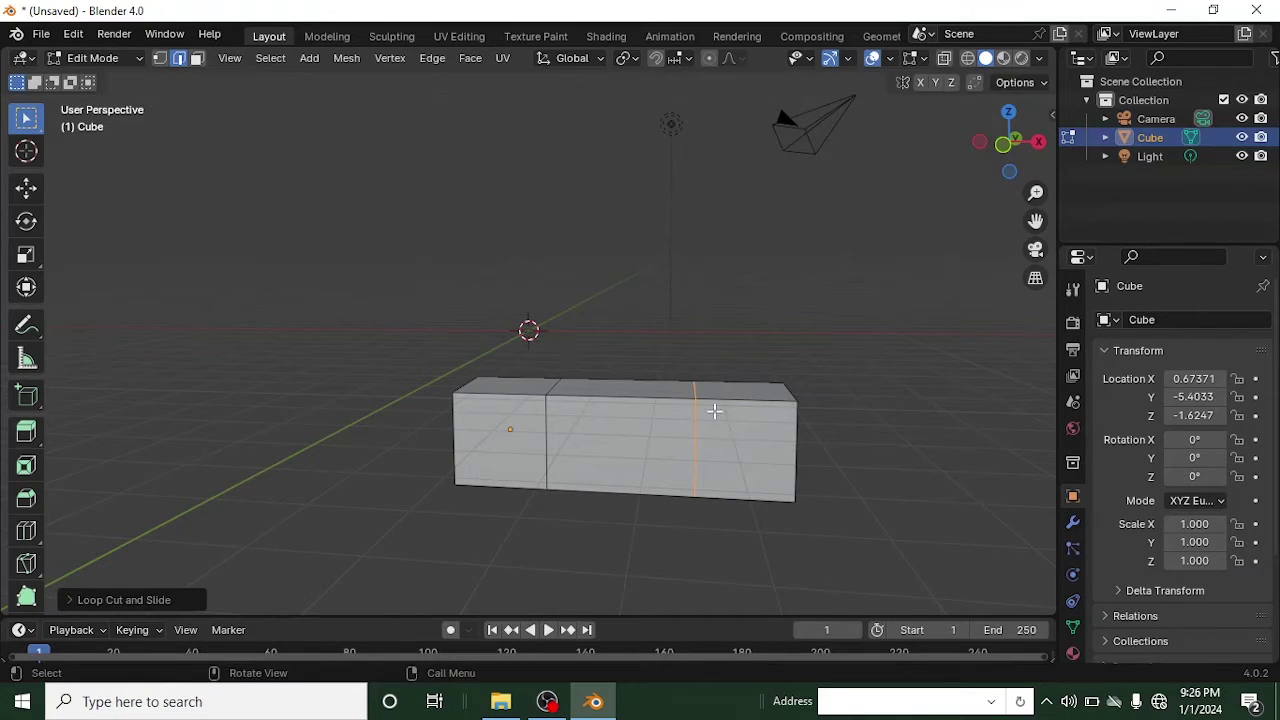
{"action": "scroll", "coordinate": [714, 411], "scroll_direction": "down", "scroll_amount": 3}
{"action": "middle_click_drag", "start_coordinate": [711, 414], "coordinate": [452, 515]}
{"action": "scroll", "coordinate": [454, 446], "scroll_direction": "up", "scroll_amount": 2}
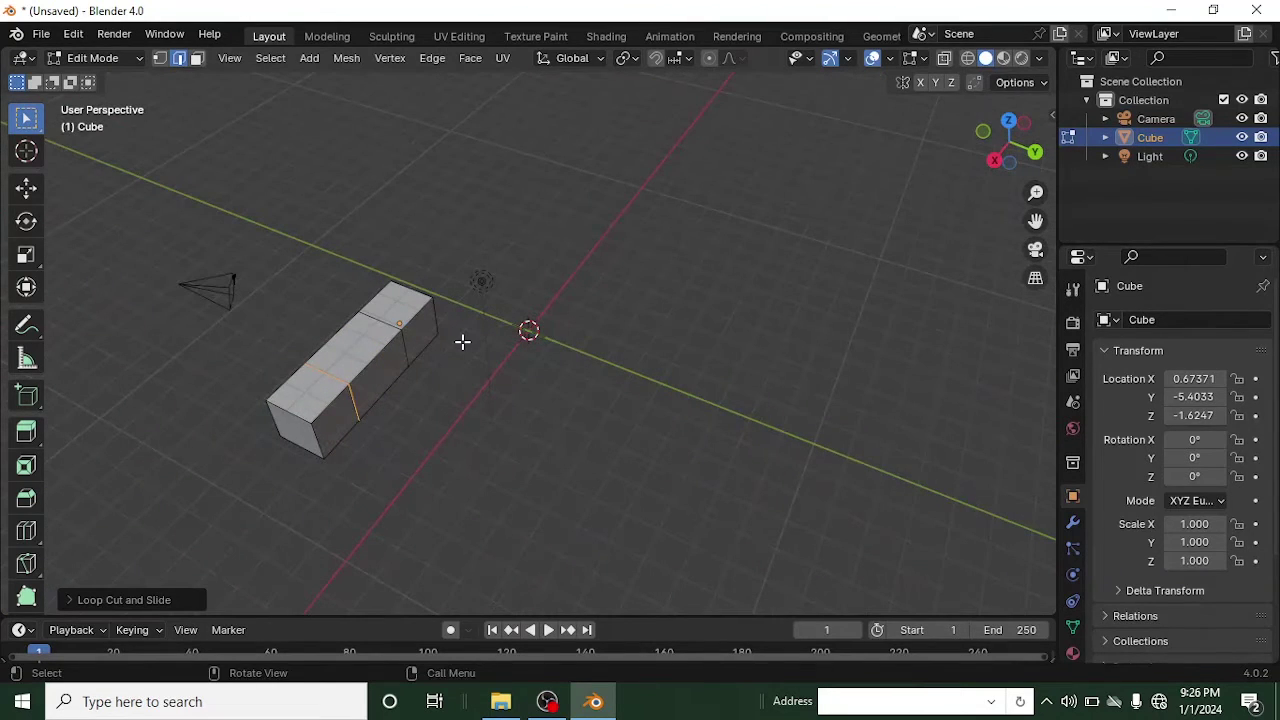
Switch to face selection and extrude the +Y side face of the original cube section outward along its normal to form an L shape
{"action": "middle_click_drag", "start_coordinate": [217, 423], "coordinate": [330, 391]}
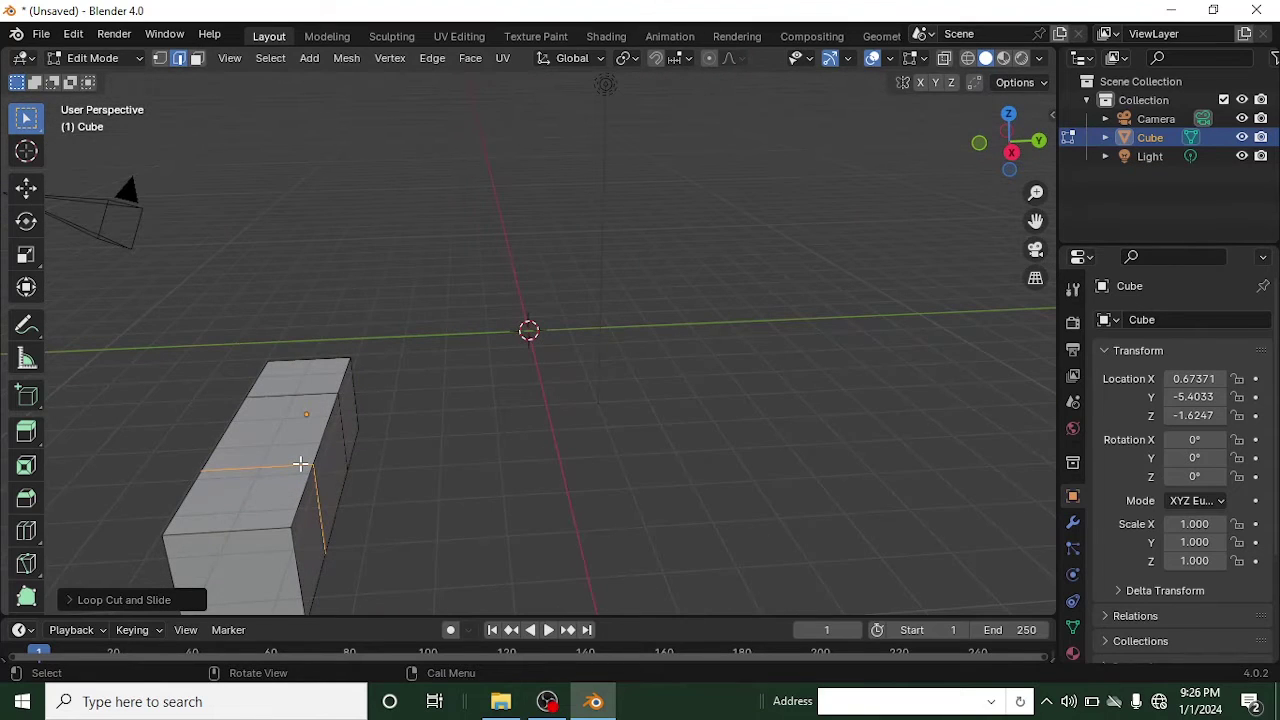
{"action": "middle_click_drag", "start_coordinate": [197, 365], "coordinate": [386, 437]}
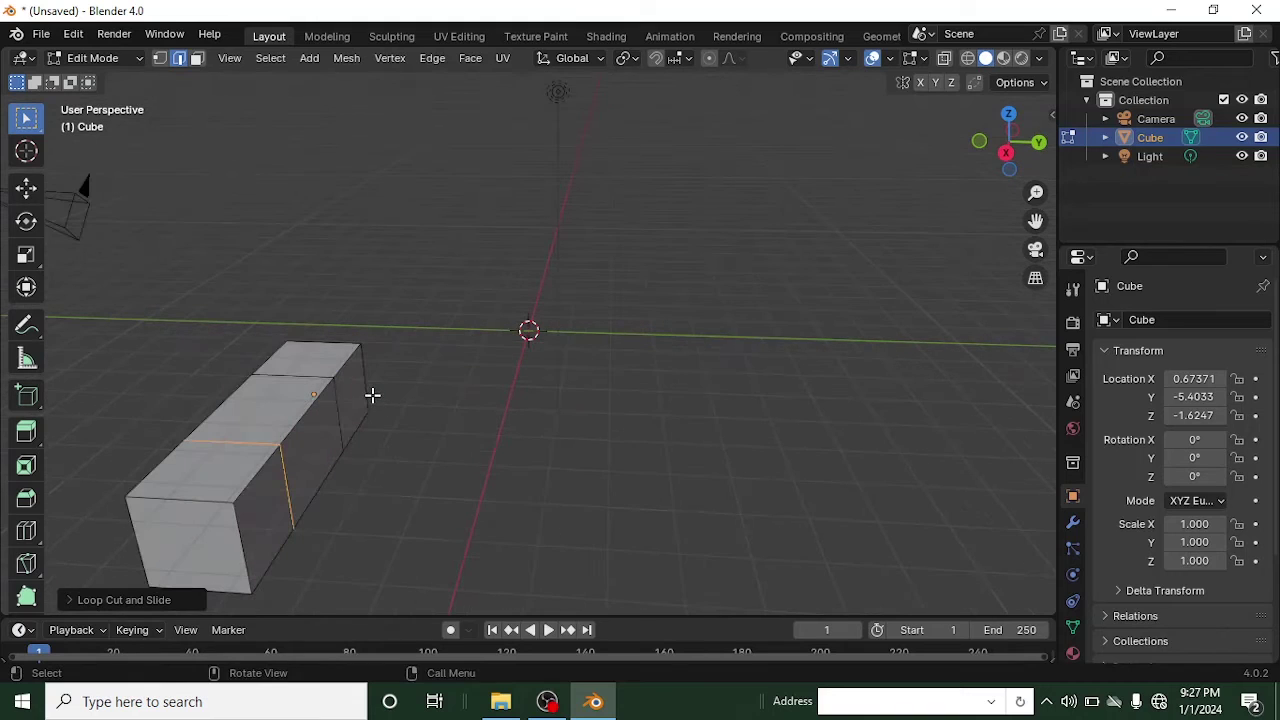
{"action": "left_click", "coordinate": [373, 395]}
{"action": "key", "text": "3"}
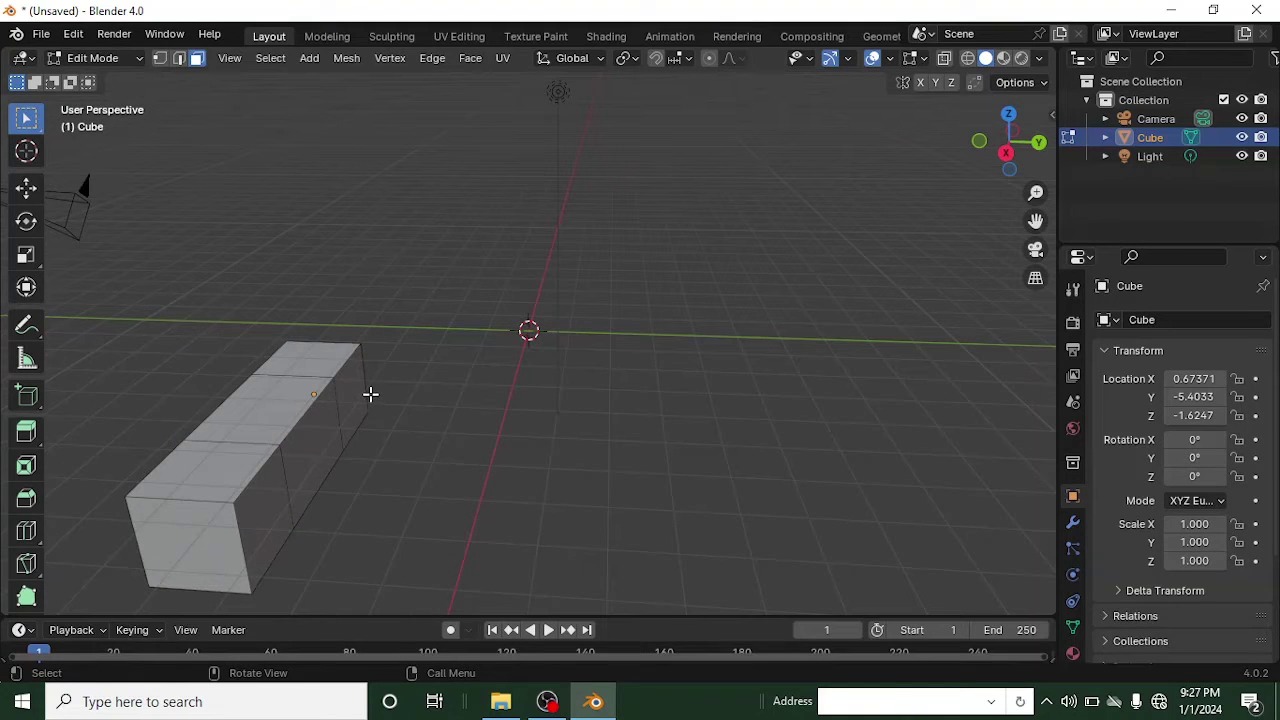
{"action": "left_click", "coordinate": [352, 385]}
{"action": "middle_click_drag", "start_coordinate": [386, 403], "coordinate": [434, 451]}
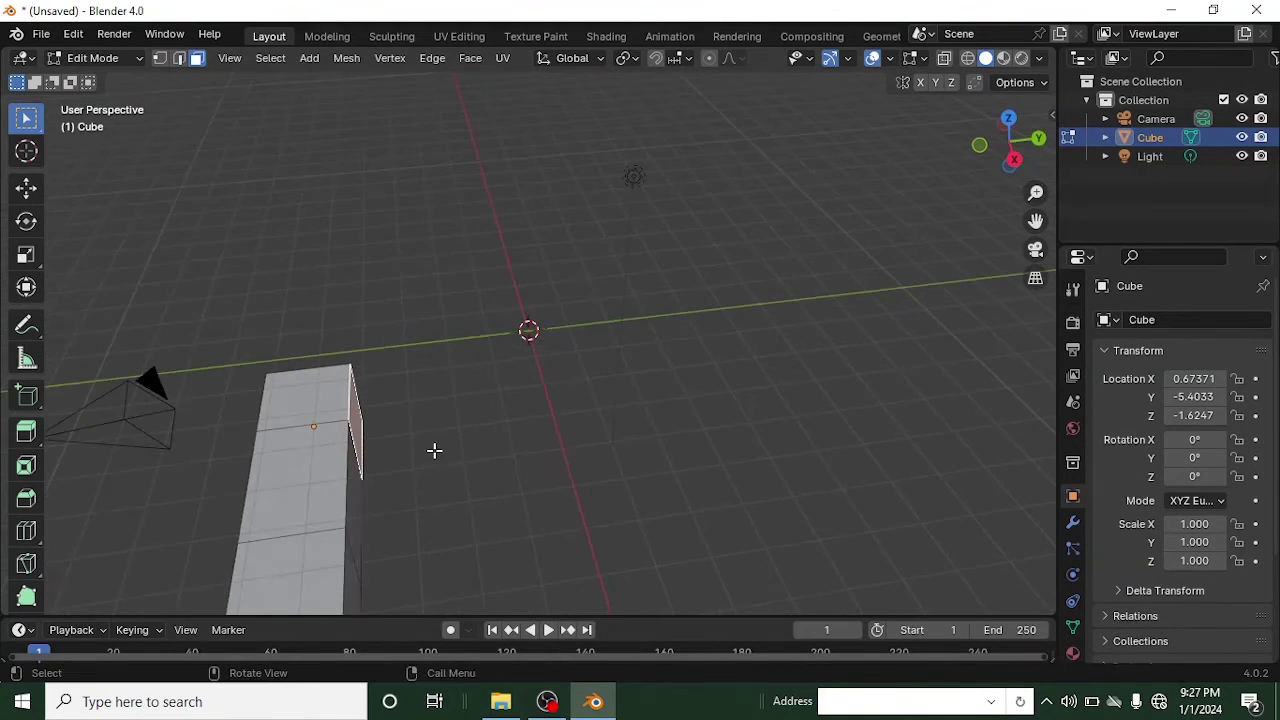
{"action": "key", "text": "e"}
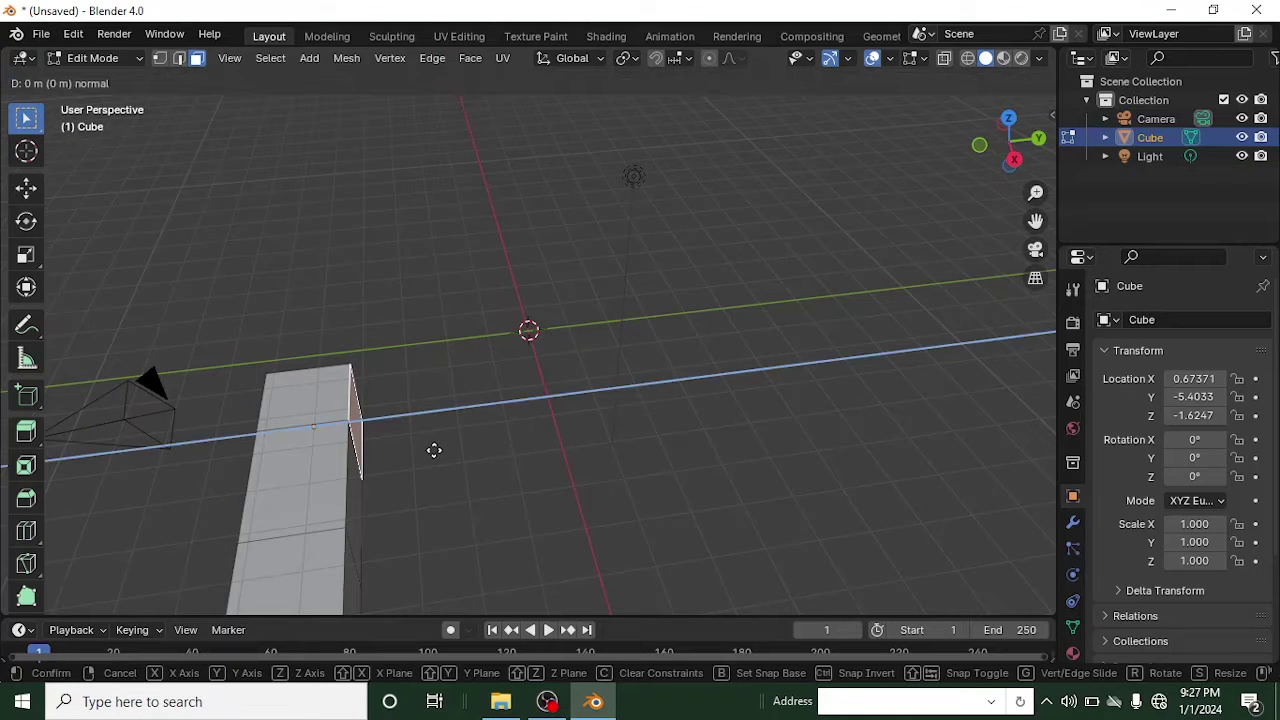
{"action": "left_click", "coordinate": [626, 453]}
Extrude the +Y side face of the far end section outward along its normal to form a U shape
{"action": "middle_click_drag", "start_coordinate": [626, 453], "coordinate": [416, 458]}
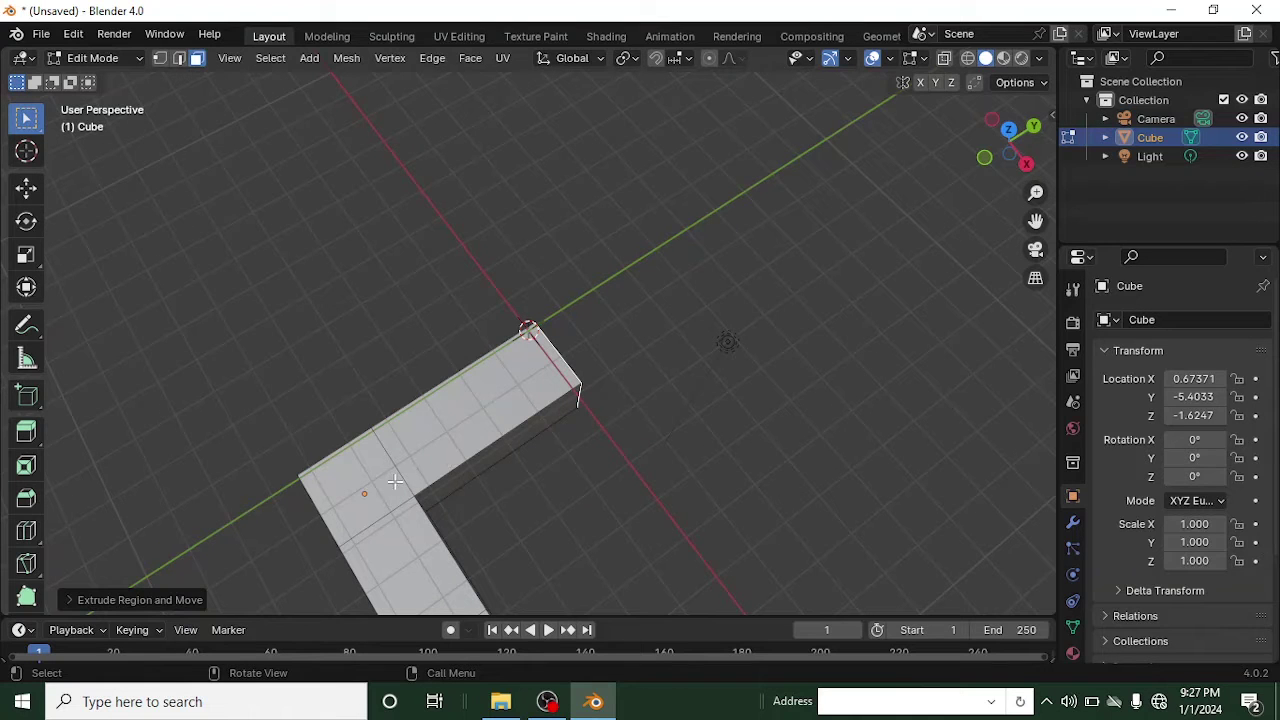
{"action": "scroll", "coordinate": [395, 481], "scroll_direction": "down", "scroll_amount": 1}
{"action": "middle_click_drag", "start_coordinate": [511, 418], "coordinate": [285, 436]}
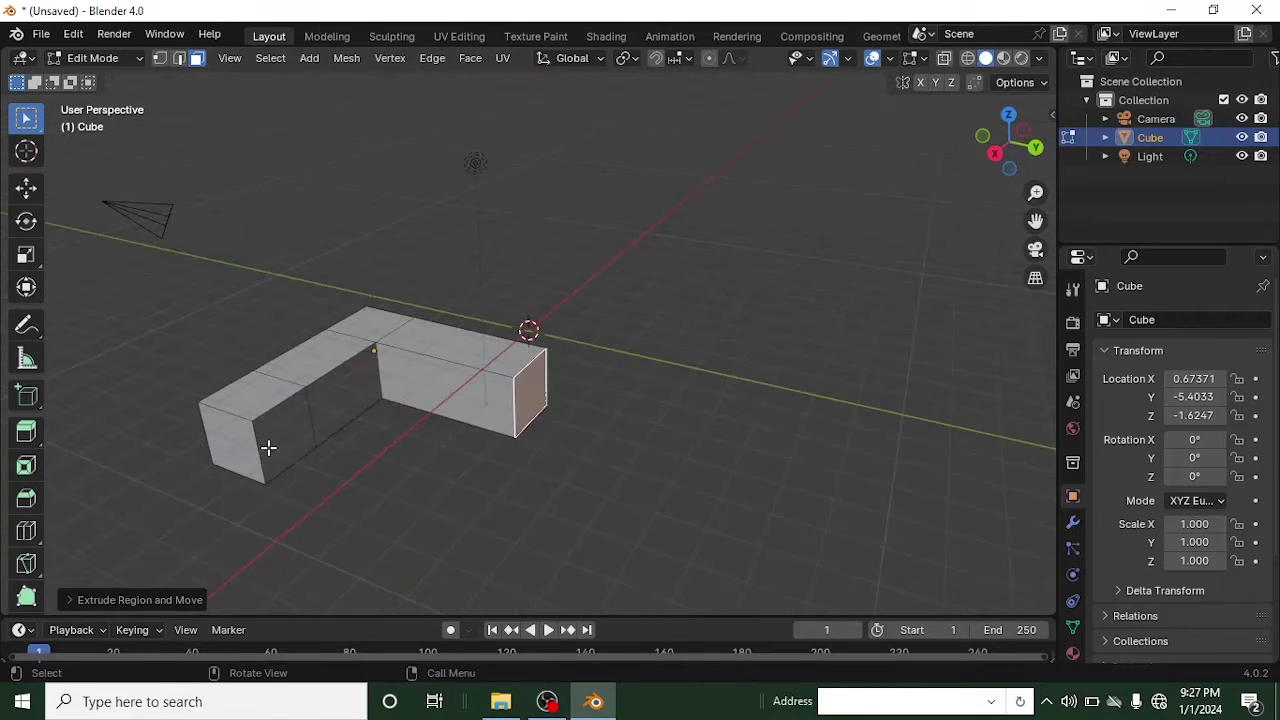
{"action": "left_click", "coordinate": [284, 434]}
{"action": "key", "text": "e"}
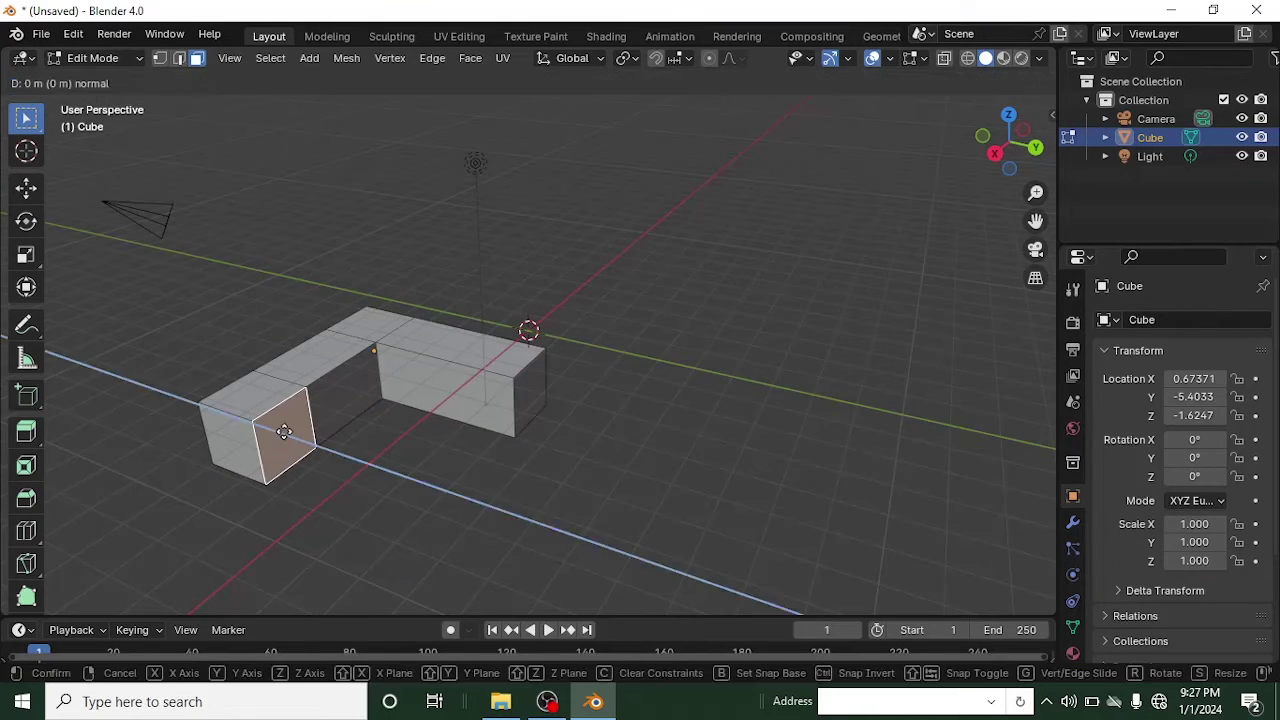
{"action": "left_click", "coordinate": [375, 510]}
Extrude the -Y side face of the far end section outward along its normal, opposite the second arm
{"action": "middle_click_drag", "start_coordinate": [375, 510], "coordinate": [607, 518]}
{"action": "middle_click_drag", "start_coordinate": [635, 462], "coordinate": [600, 540]}
{"action": "scroll", "coordinate": [620, 484], "scroll_direction": "up", "scroll_amount": 2}
{"action": "left_click", "coordinate": [600, 542]}
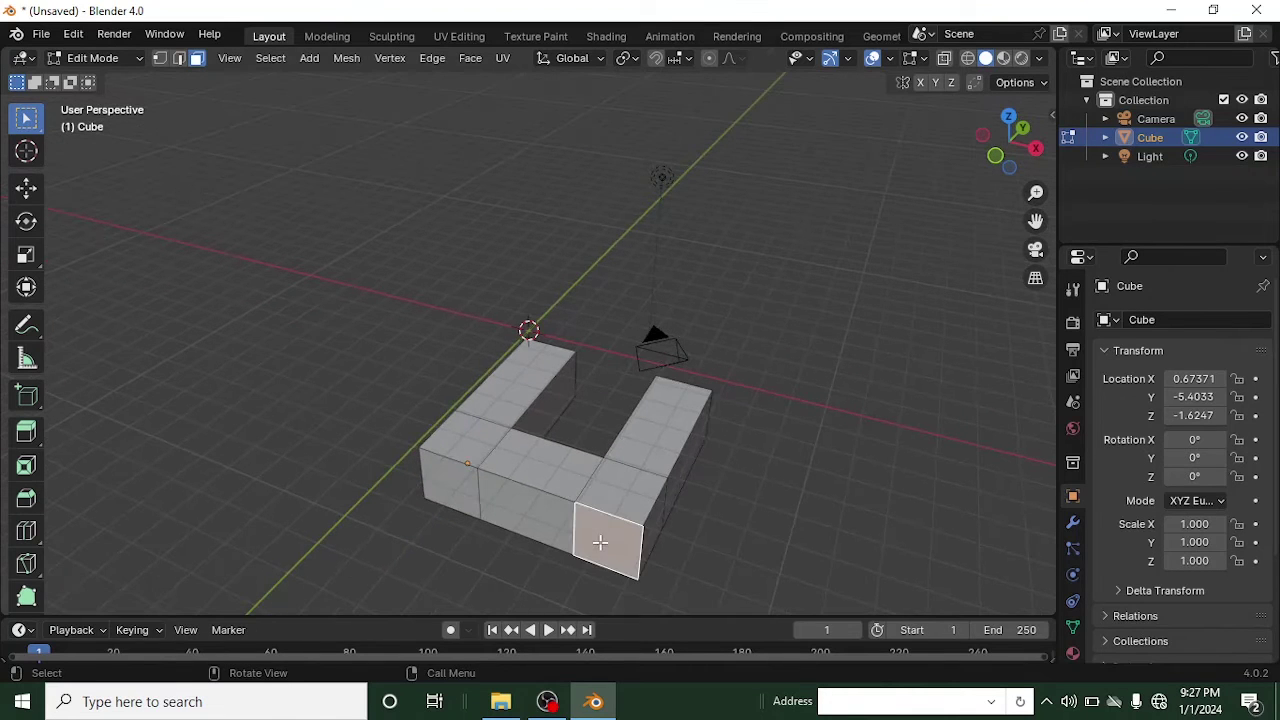
{"action": "key", "text": "e"}
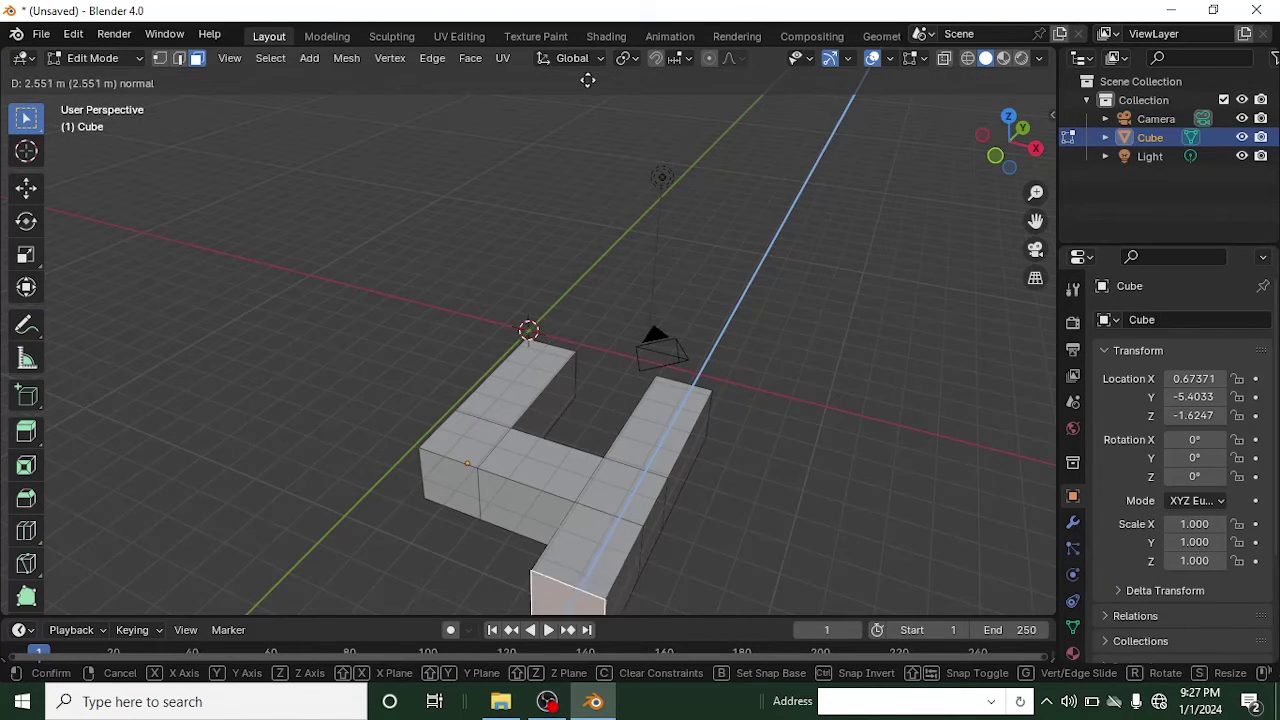
{"action": "left_click", "coordinate": [597, 129]}
Undo all the extrusions and the loop cut, back to the plain cube
{"action": "scroll", "coordinate": [597, 129], "scroll_direction": "down", "scroll_amount": 4}
{"action": "middle_click_drag", "start_coordinate": [597, 129], "coordinate": [631, 369]}
{"action": "scroll", "coordinate": [737, 449], "scroll_direction": "up", "scroll_amount": 4}
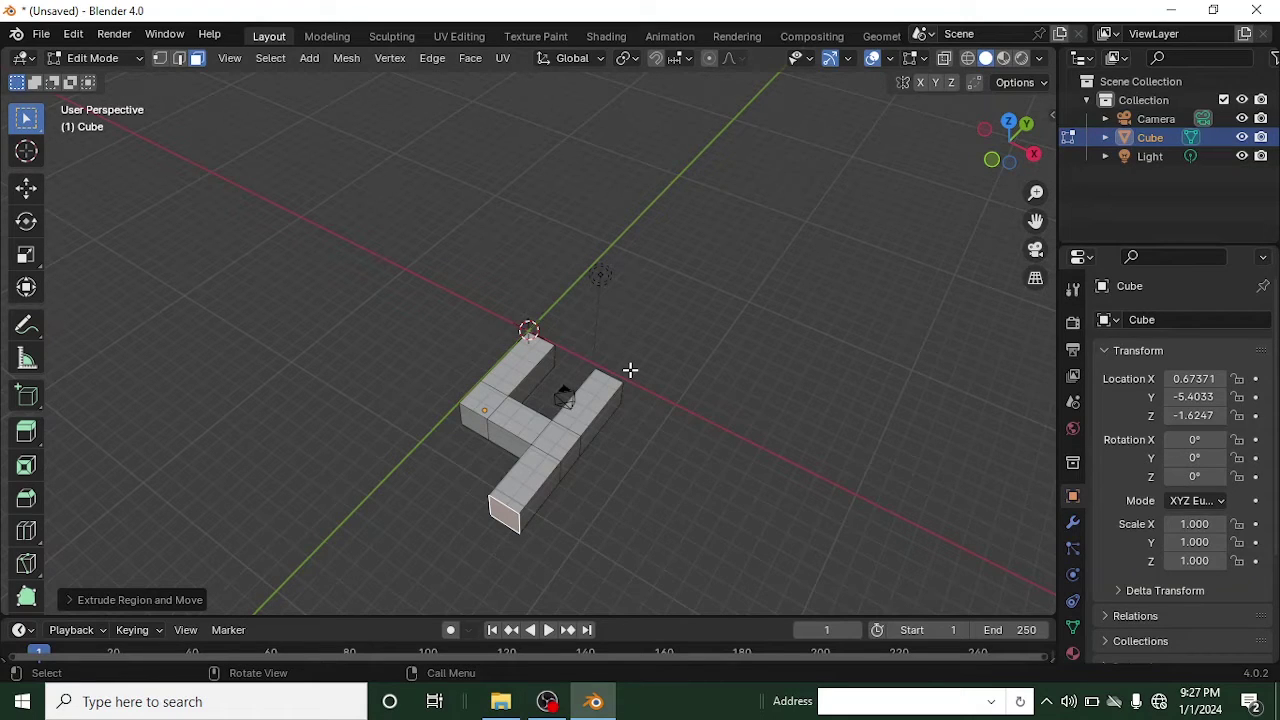
{"action": "key", "text": "ctrl+z"}
{"action": "key", "text": "ctrl+z"}
{"action": "key", "text": "ctrl+z"}
{"action": "key", "text": "ctrl+z"}
{"action": "key", "text": "ctrl+z"}
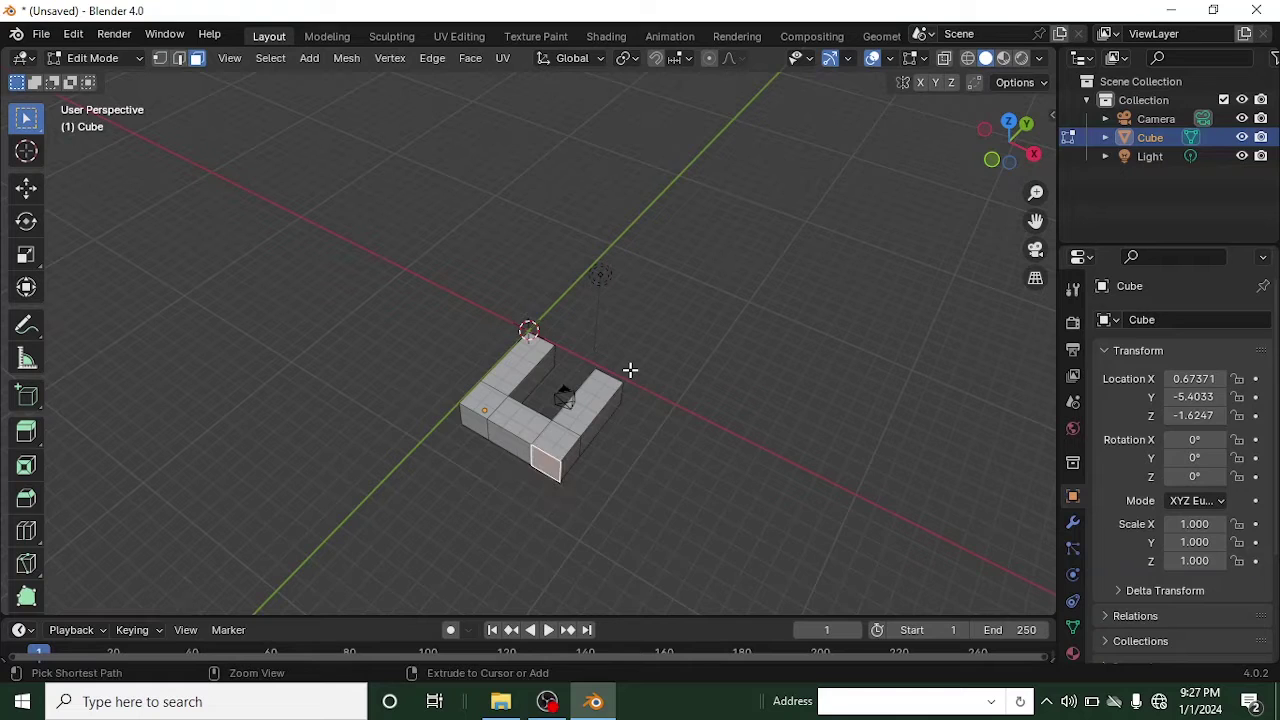
{"action": "key", "text": "ctrl+z"}
{"action": "key", "text": "ctrl+z"}
{"action": "key", "text": "ctrl+z"}
{"action": "key", "text": "ctrl+z"}
{"action": "key", "text": "ctrl+z"}
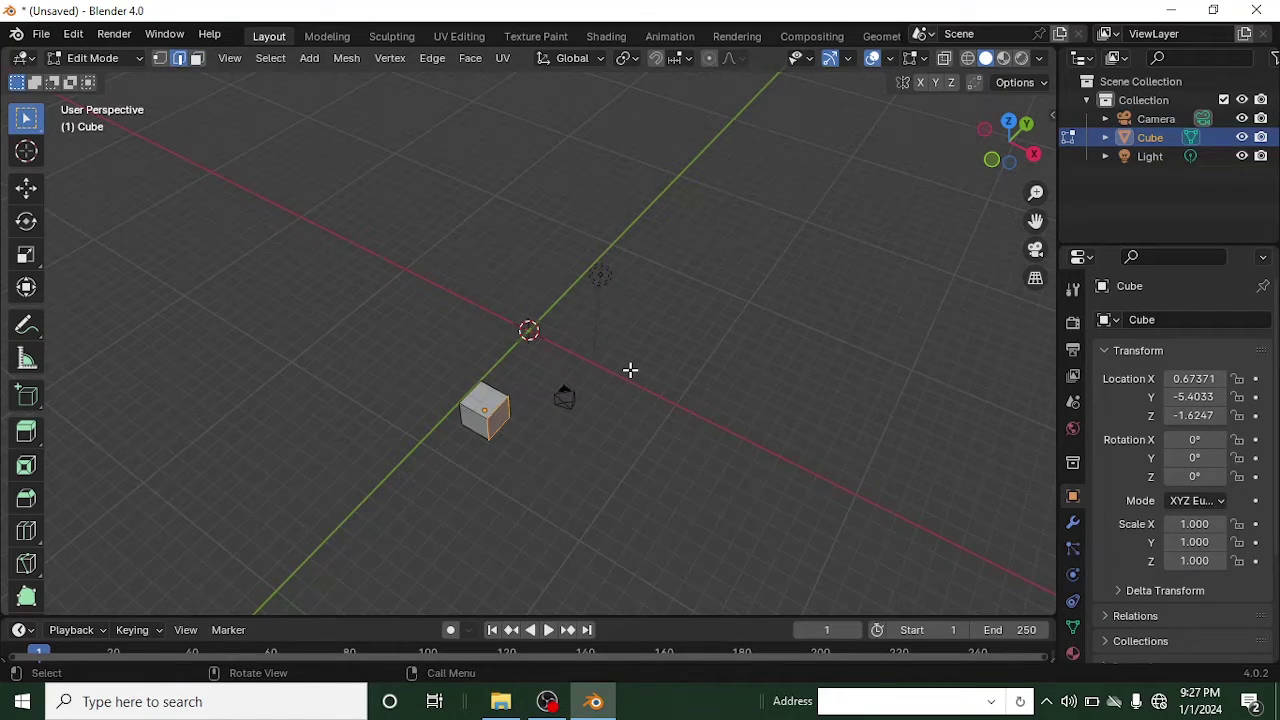
Switch the cube from Edit Mode to Object Mode
{"action": "scroll", "coordinate": [554, 389], "scroll_direction": "up", "scroll_amount": 3}
{"action": "middle_click_drag", "start_coordinate": [486, 477], "coordinate": [520, 418]}
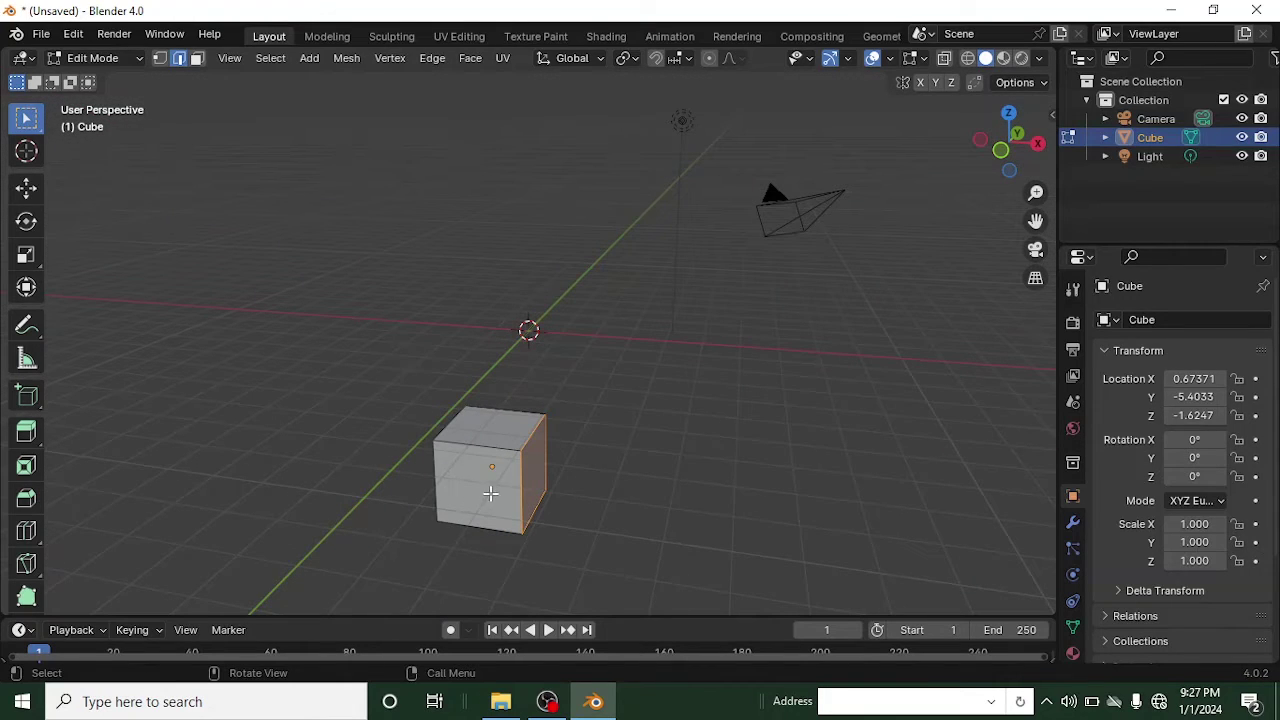
{"action": "left_click", "coordinate": [118, 60]}
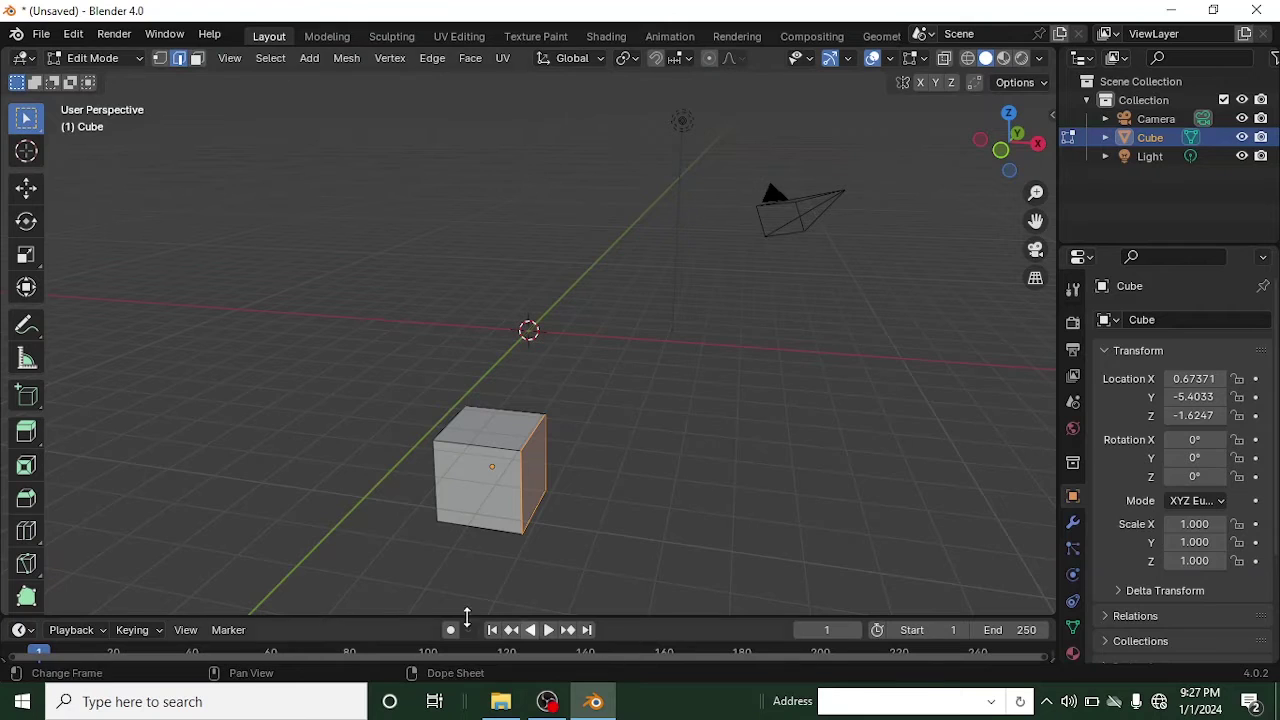
{"action": "left_click", "coordinate": [138, 58]}
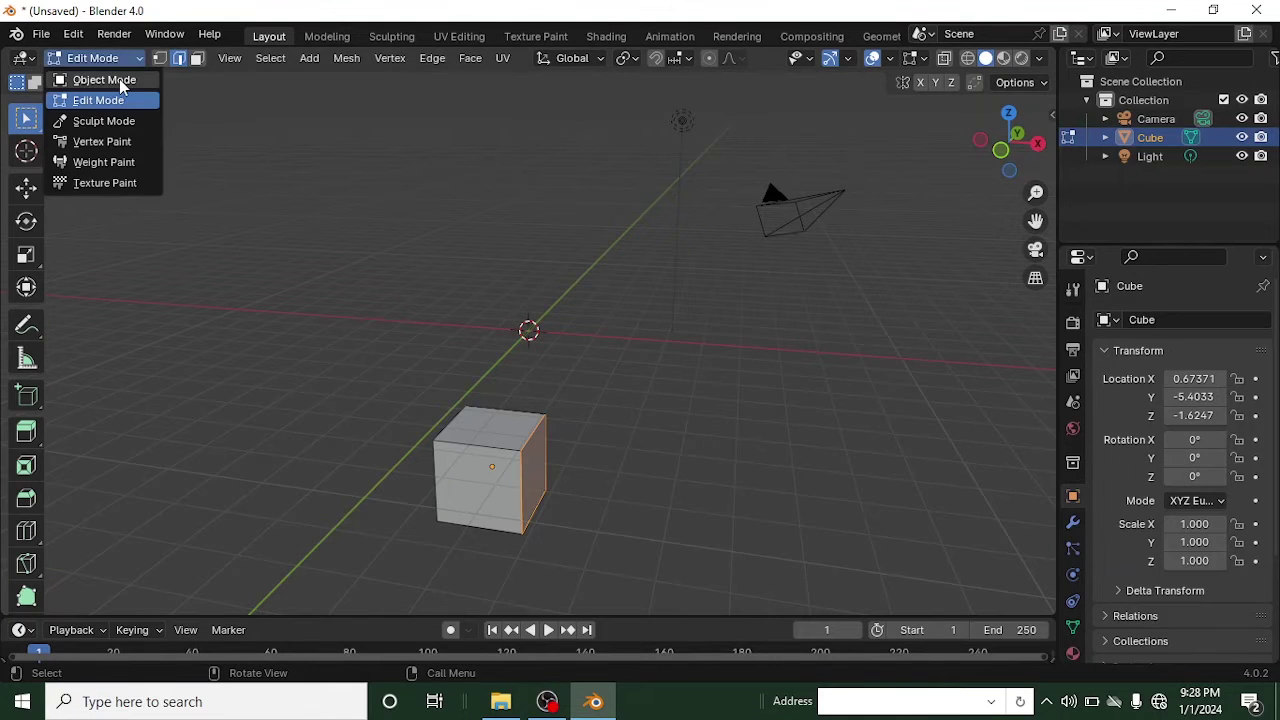
{"action": "left_click", "coordinate": [118, 80]}
Add a Subdivision Surface modifier to the cube
{"action": "middle_click_drag", "start_coordinate": [517, 484], "coordinate": [546, 426]}
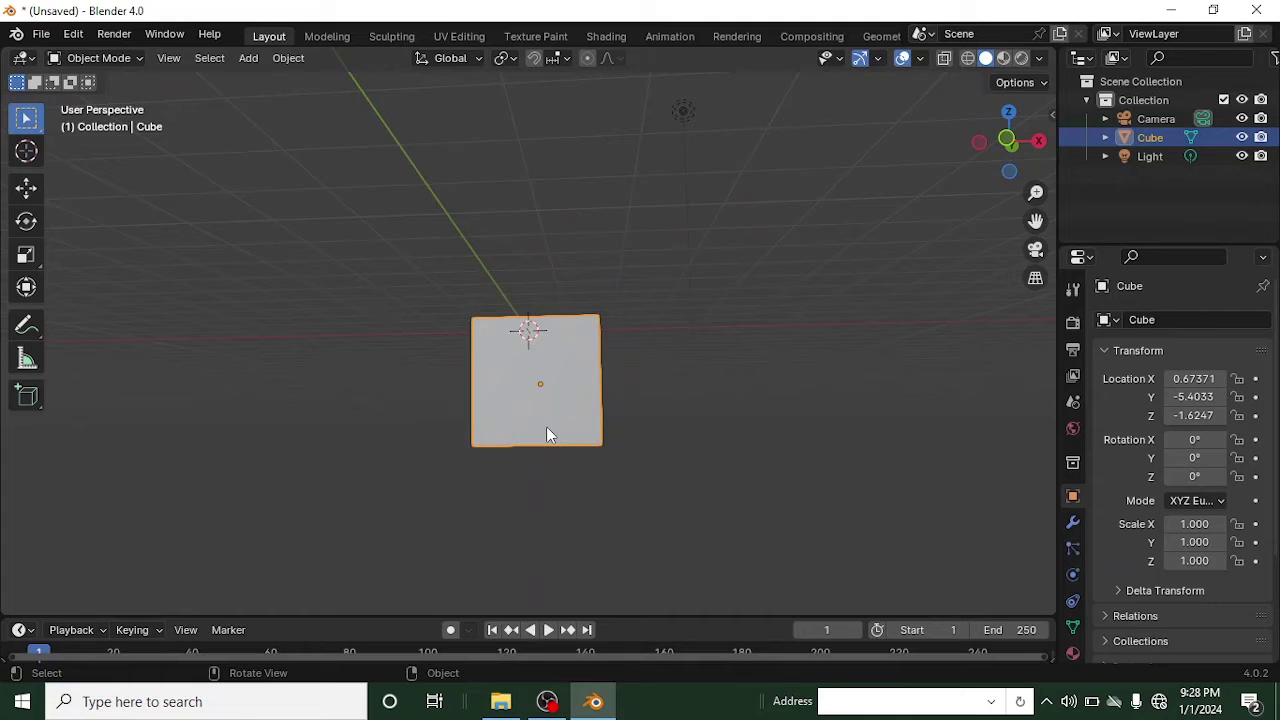
{"action": "middle_click_drag", "start_coordinate": [575, 362], "coordinate": [551, 399]}
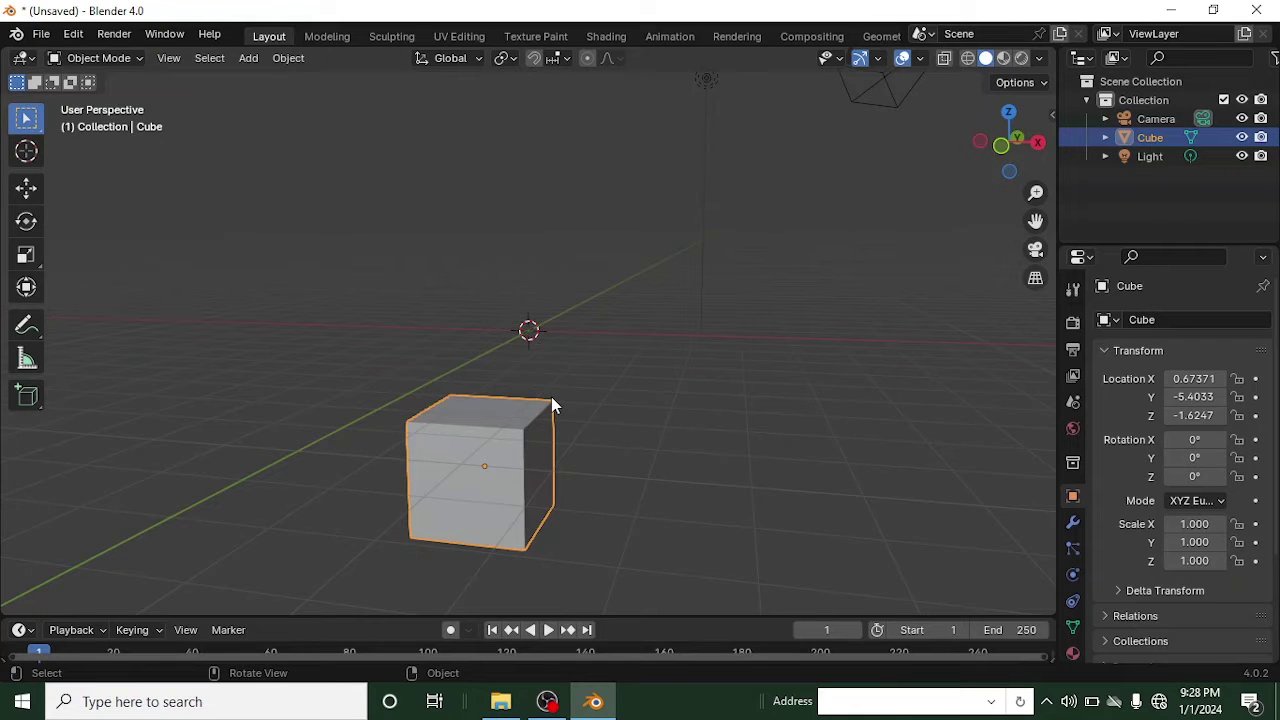
{"action": "middle_click_drag", "start_coordinate": [551, 406], "coordinate": [580, 380]}
{"action": "middle_click_drag", "start_coordinate": [590, 461], "coordinate": [472, 461]}
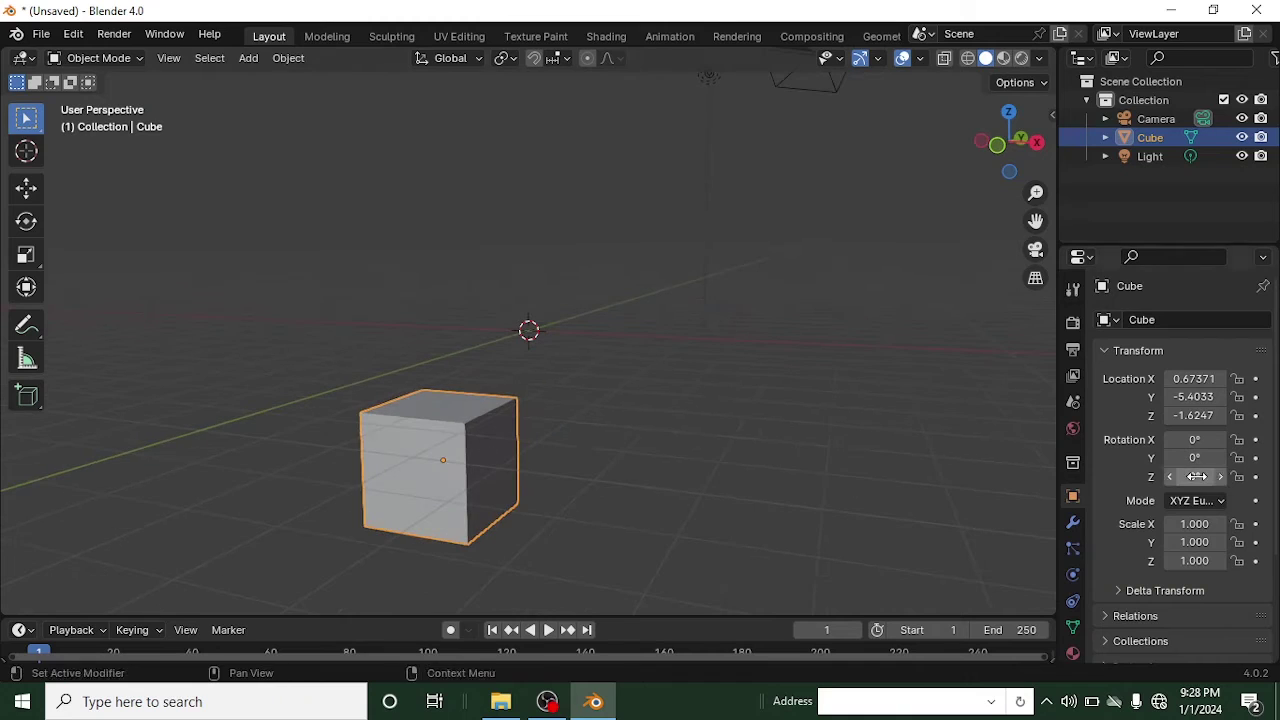
{"action": "left_click", "coordinate": [1072, 523]}
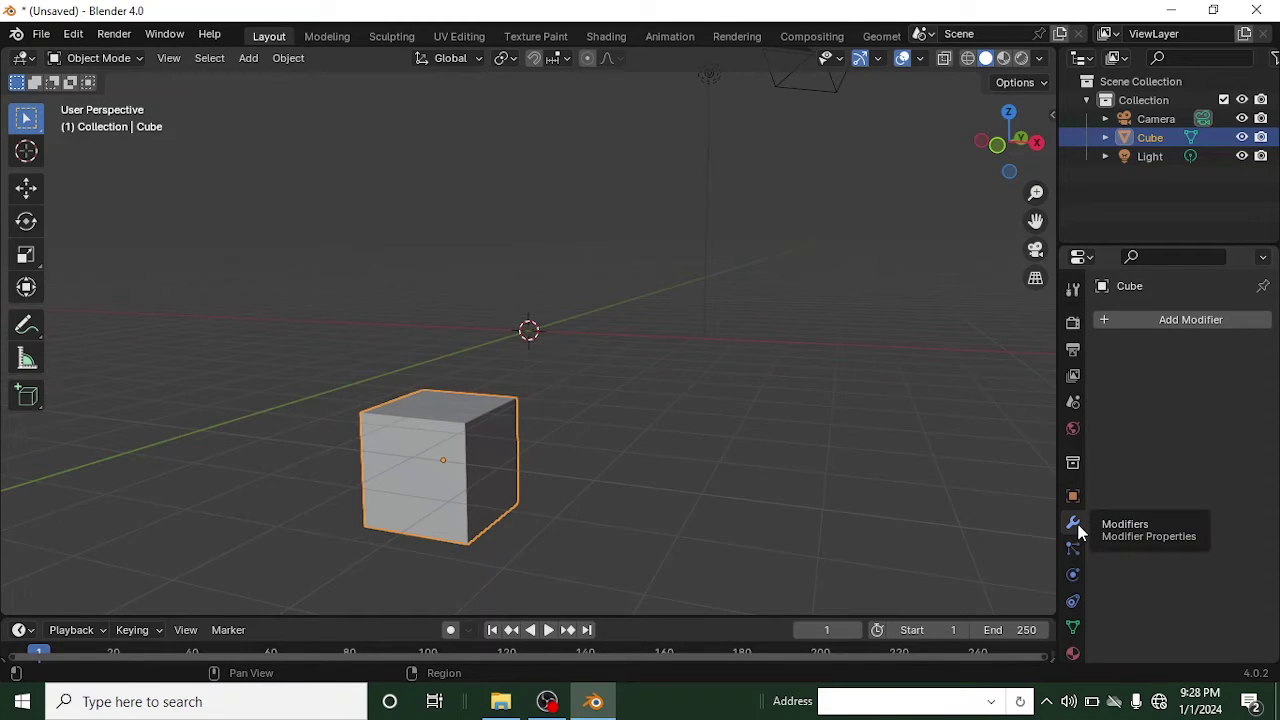
{"action": "left_click", "coordinate": [1159, 313]}
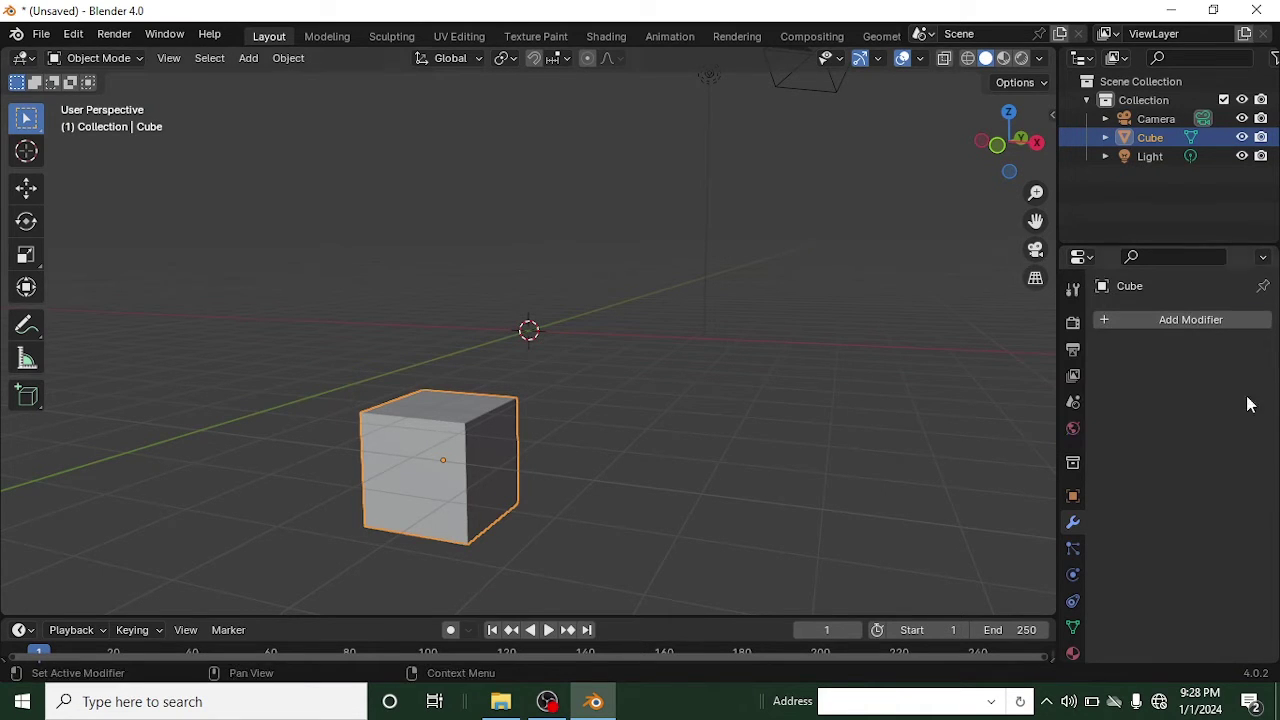
{"action": "left_click", "coordinate": [1186, 319]}
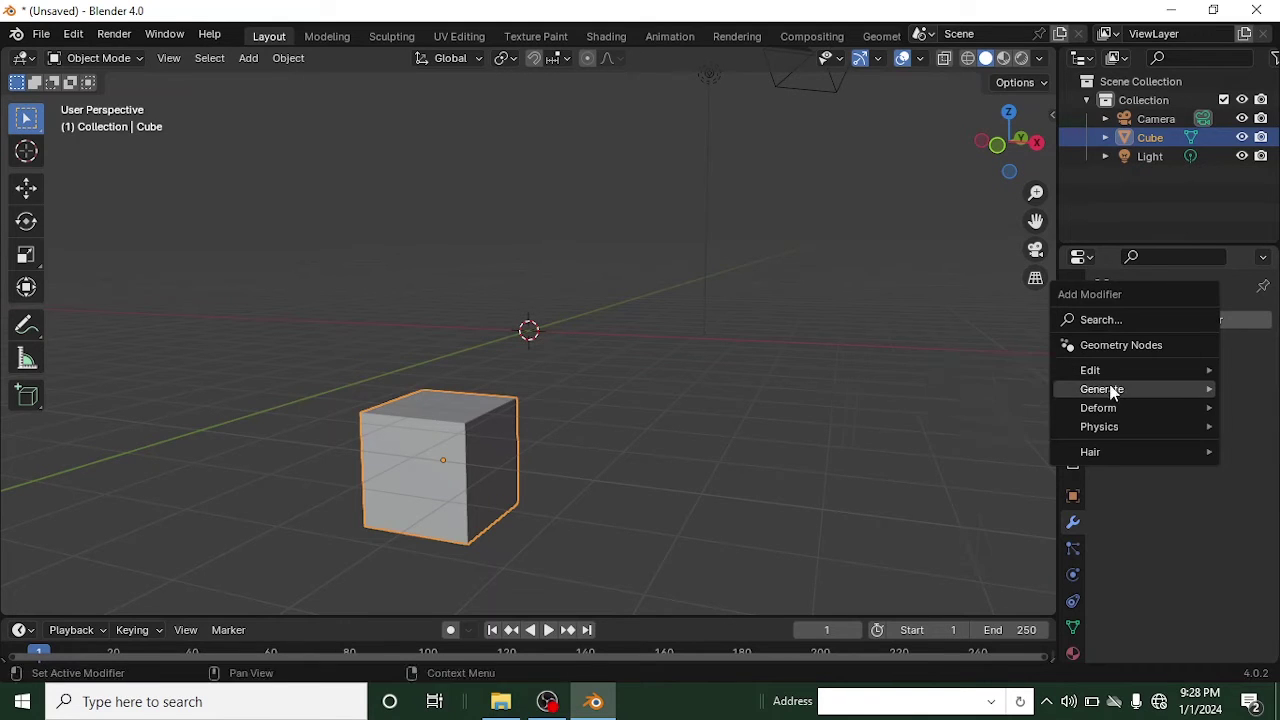
{"action": "mouse_move", "coordinate": [1110, 395]}
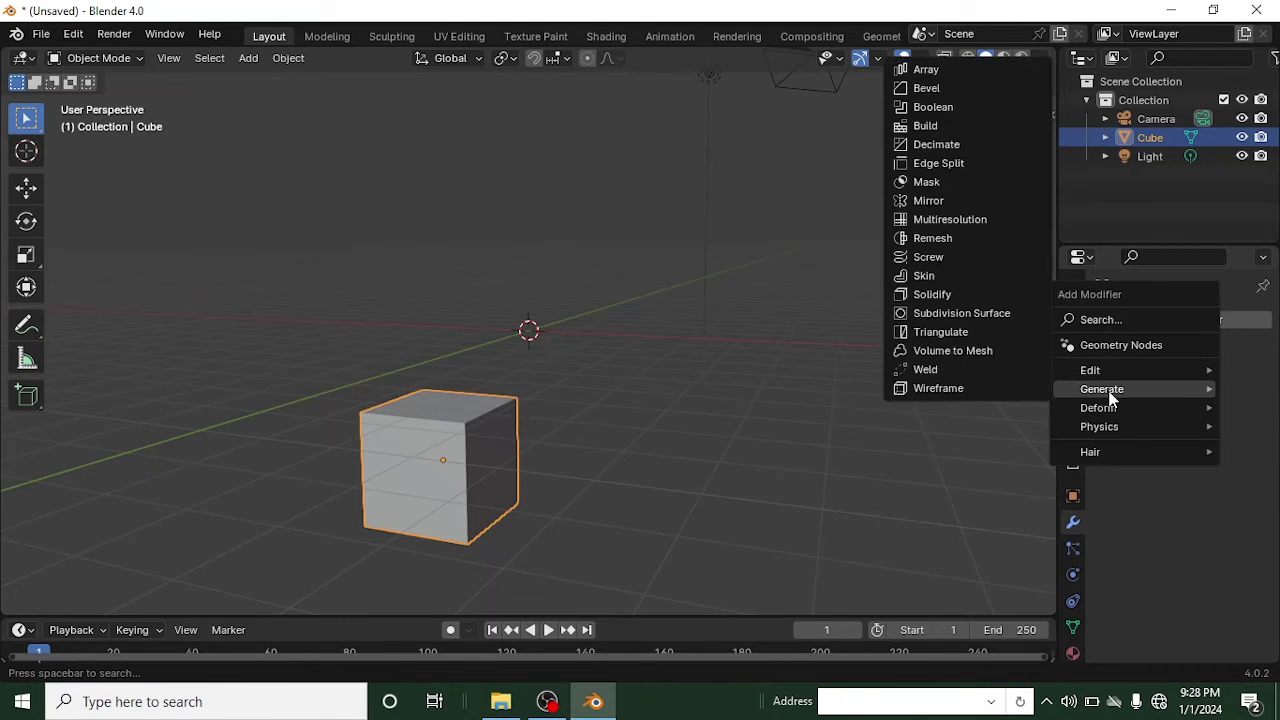
{"action": "left_click", "coordinate": [944, 316]}
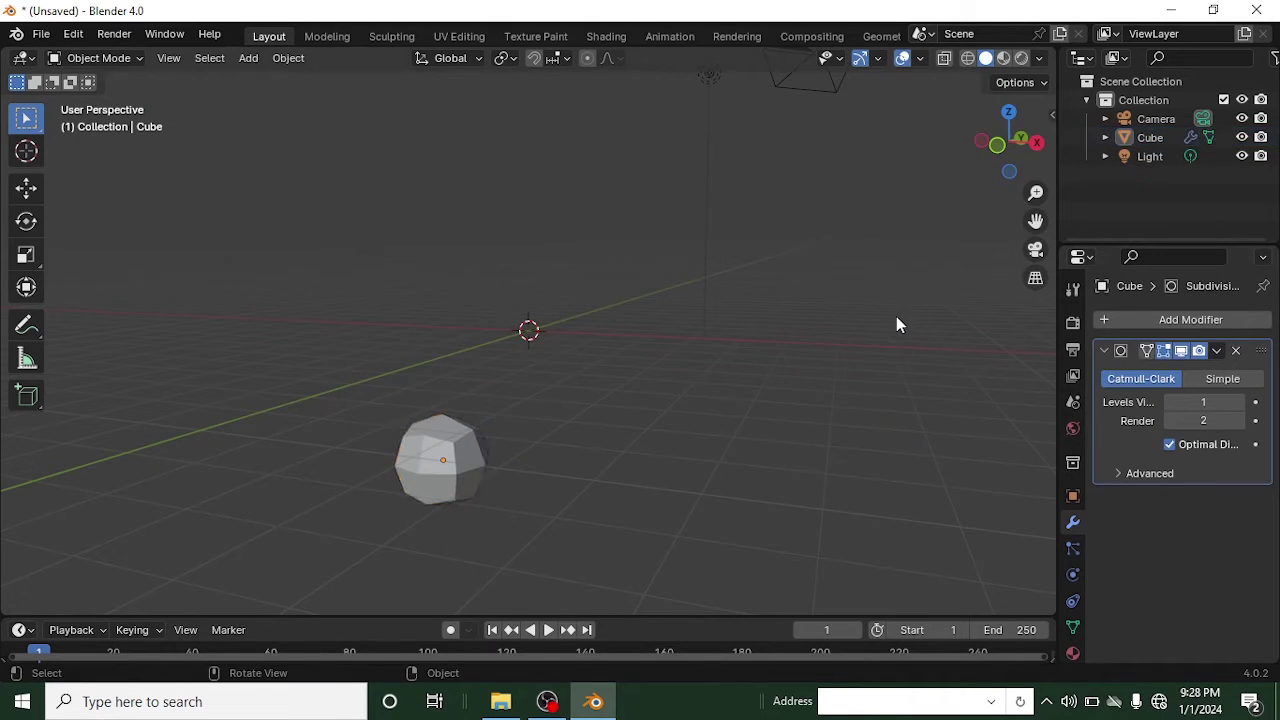
Set the Subdivision Surface modifier's viewport levels to 4 and its render levels to 4
{"action": "middle_click_drag", "start_coordinate": [408, 483], "coordinate": [455, 479]}
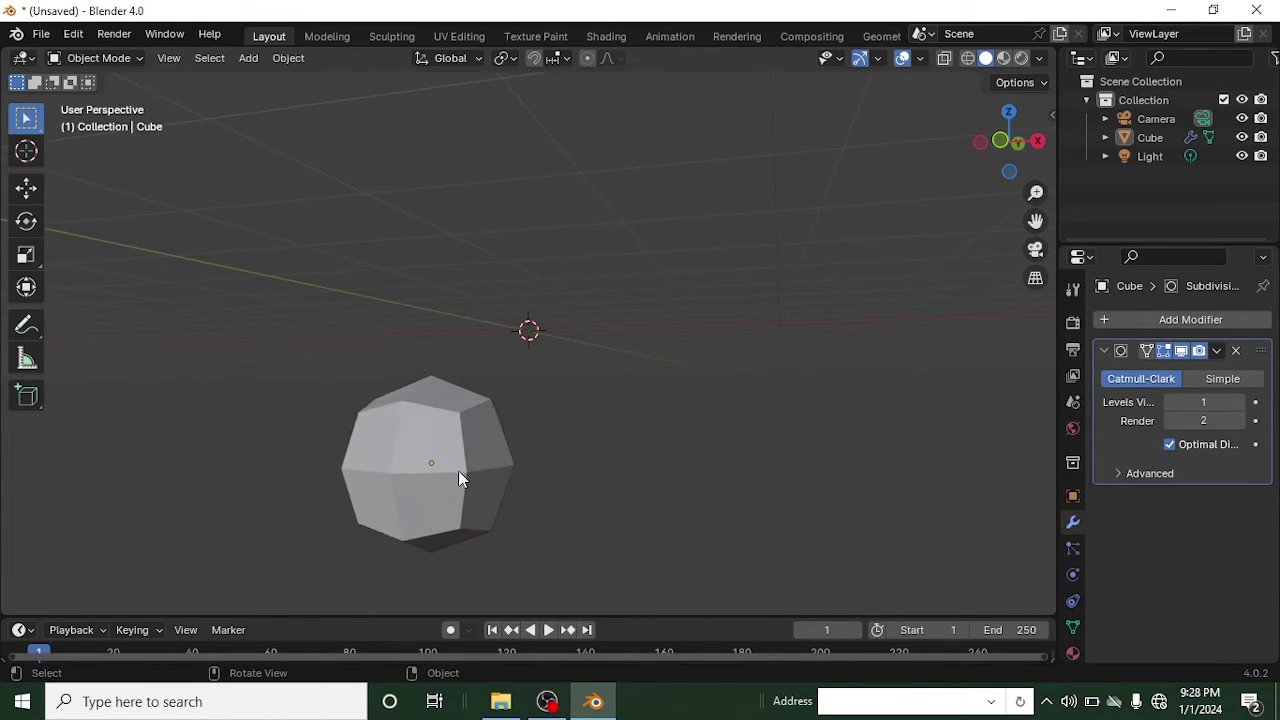
{"action": "middle_click_drag", "start_coordinate": [428, 463], "coordinate": [775, 503]}
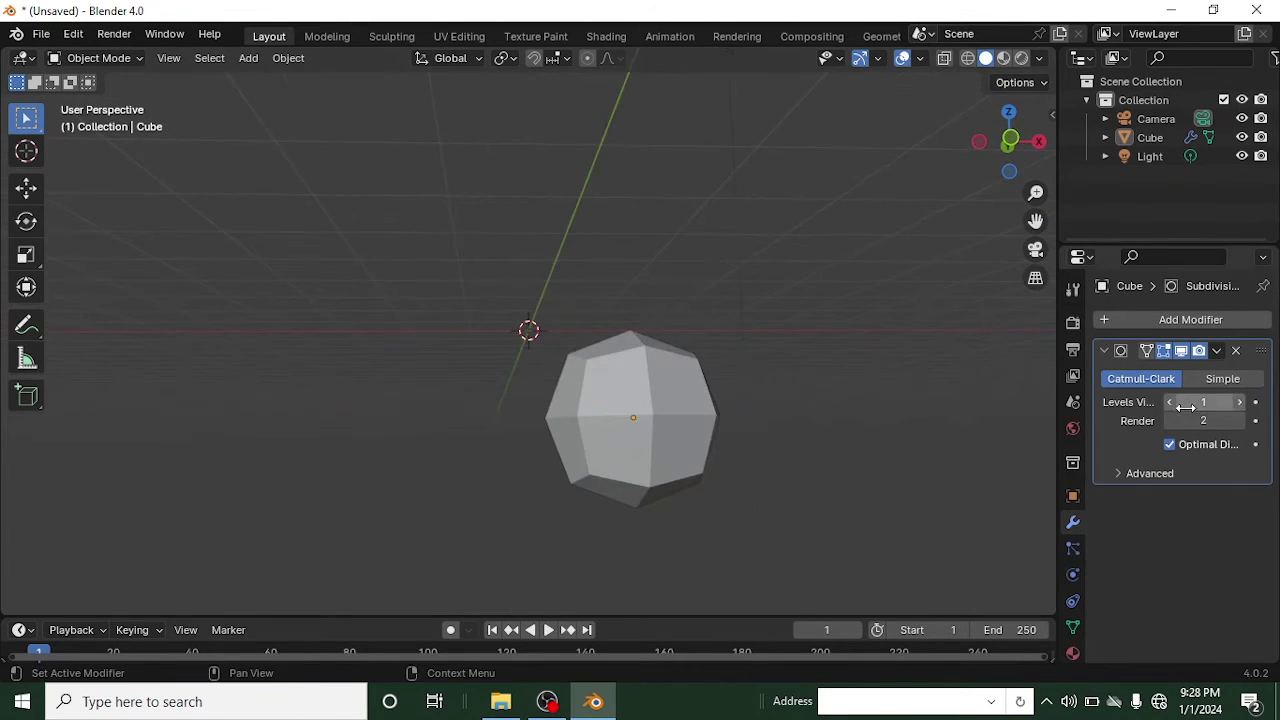
{"action": "left_click", "coordinate": [1240, 402]}
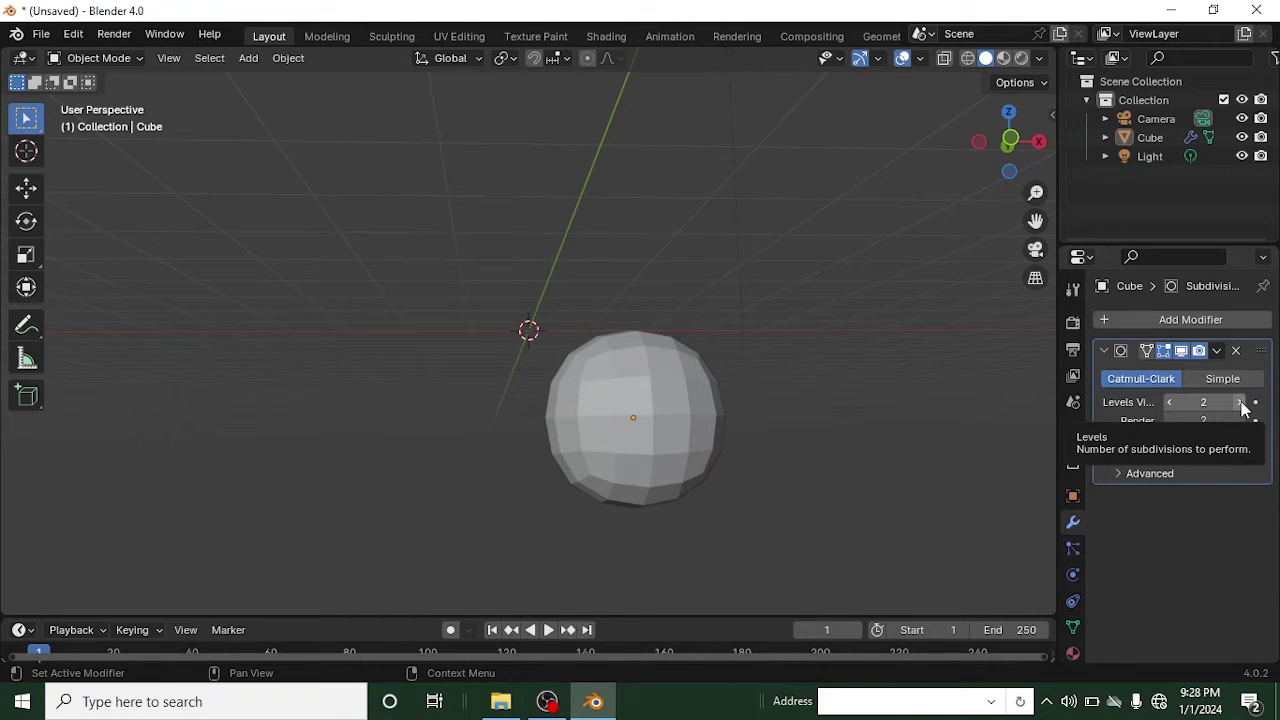
{"action": "left_click", "coordinate": [1240, 402]}
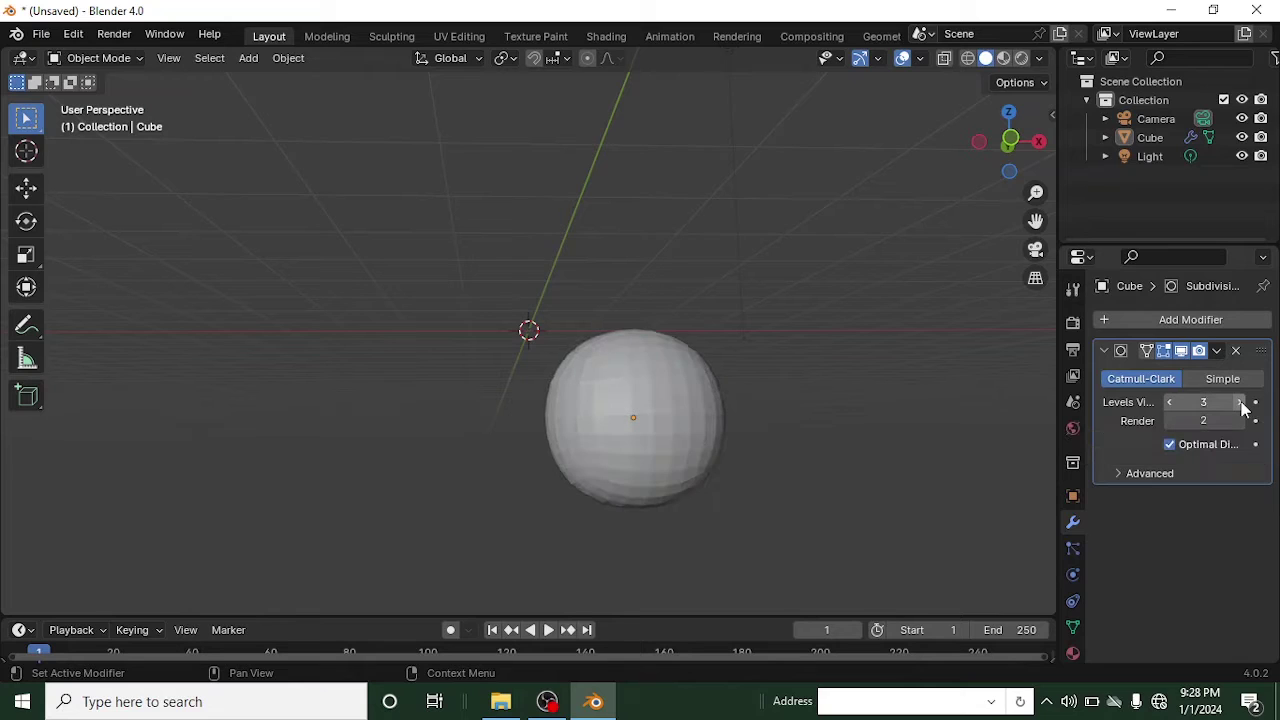
{"action": "left_click", "coordinate": [1240, 402]}
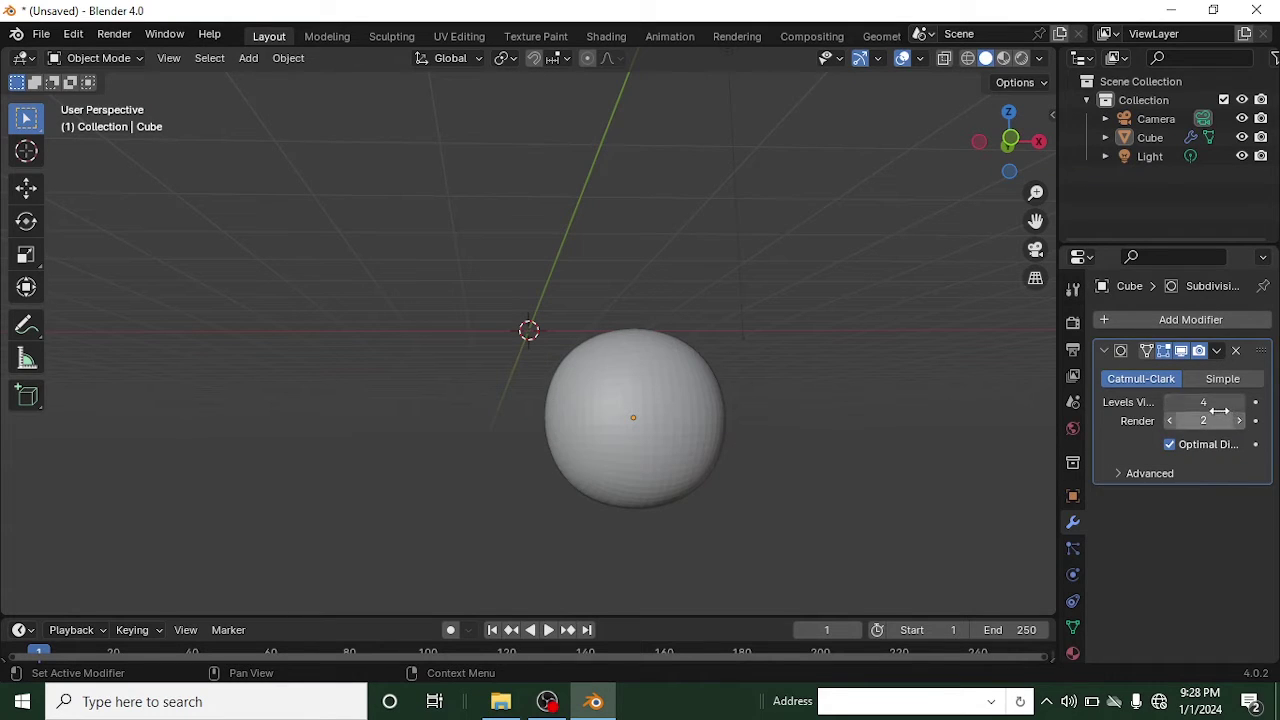
{"action": "left_click", "coordinate": [1240, 421]}
{"action": "left_click", "coordinate": [1240, 421]}
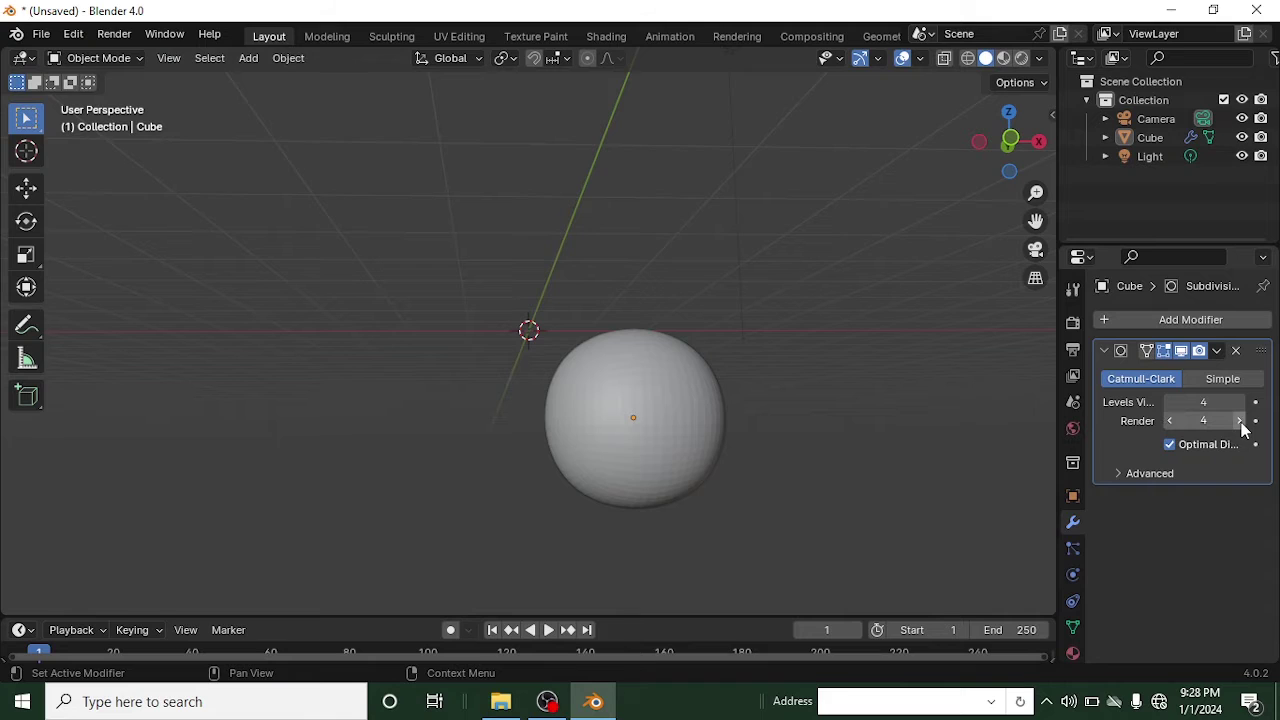
Apply the Subdivision Surface modifier to make the rounded shape permanent geometry
{"action": "left_click", "coordinate": [1217, 351]}
{"action": "left_click", "coordinate": [1186, 373]}
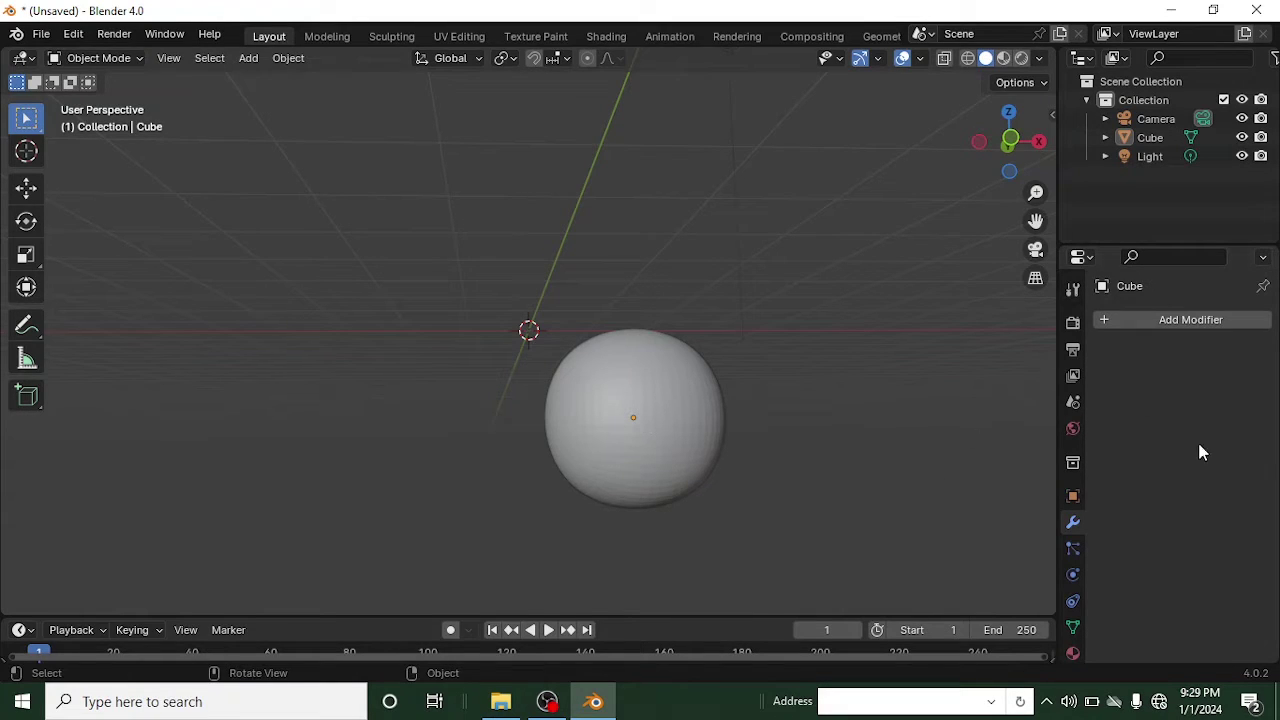
{"action": "middle_click_drag", "start_coordinate": [603, 423], "coordinate": [411, 457]}
{"action": "scroll", "coordinate": [411, 457], "scroll_direction": "up", "scroll_amount": 3}
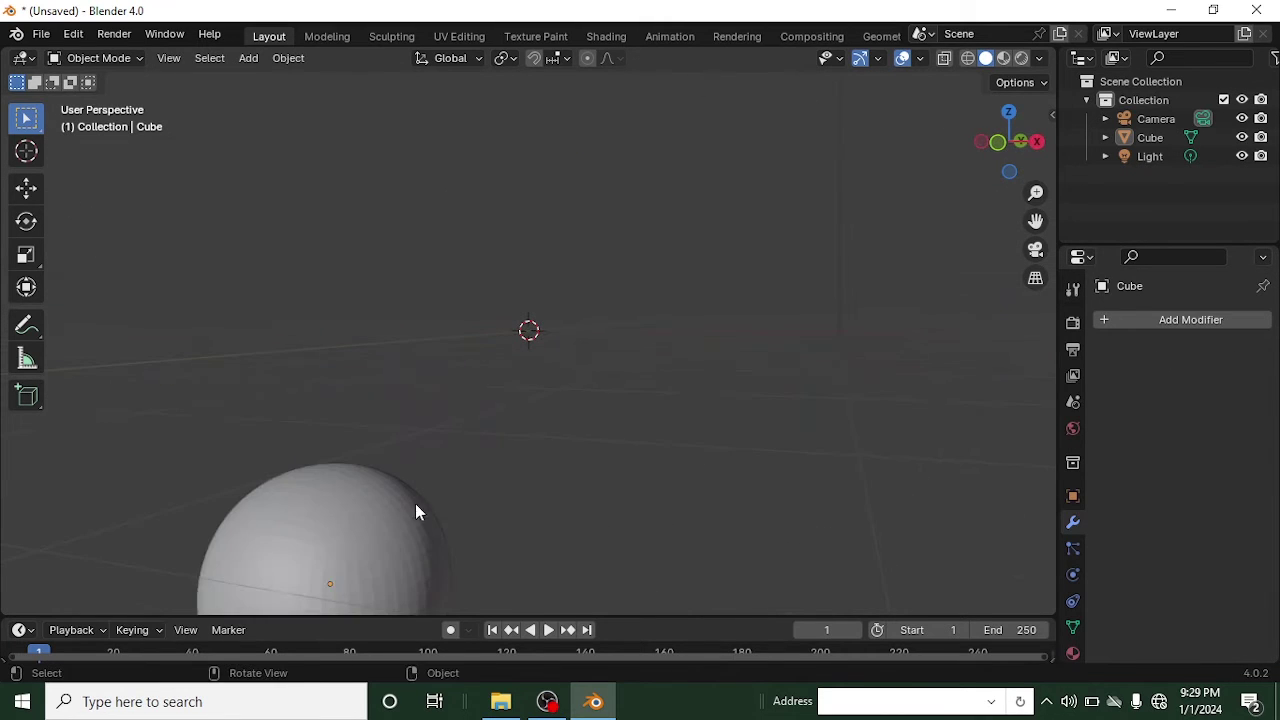
Select the rounded cube, switch it to Edit Mode and examine its subdivided mesh
{"action": "left_click", "coordinate": [369, 516]}
{"action": "scroll", "coordinate": [369, 516], "scroll_direction": "down", "scroll_amount": 2}
{"action": "middle_click_drag", "start_coordinate": [423, 522], "coordinate": [442, 505]}
{"action": "scroll", "coordinate": [442, 505], "scroll_direction": "up", "scroll_amount": 2}
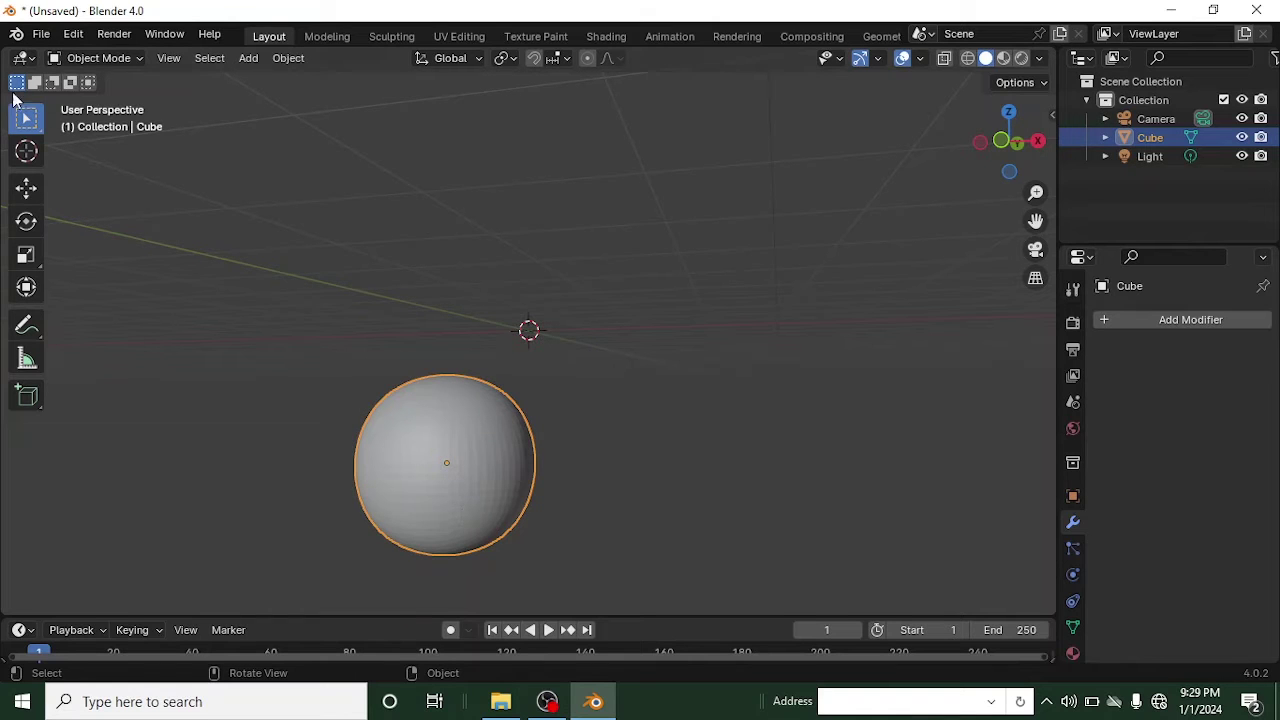
{"action": "left_click", "coordinate": [128, 58]}
{"action": "left_click", "coordinate": [126, 104]}
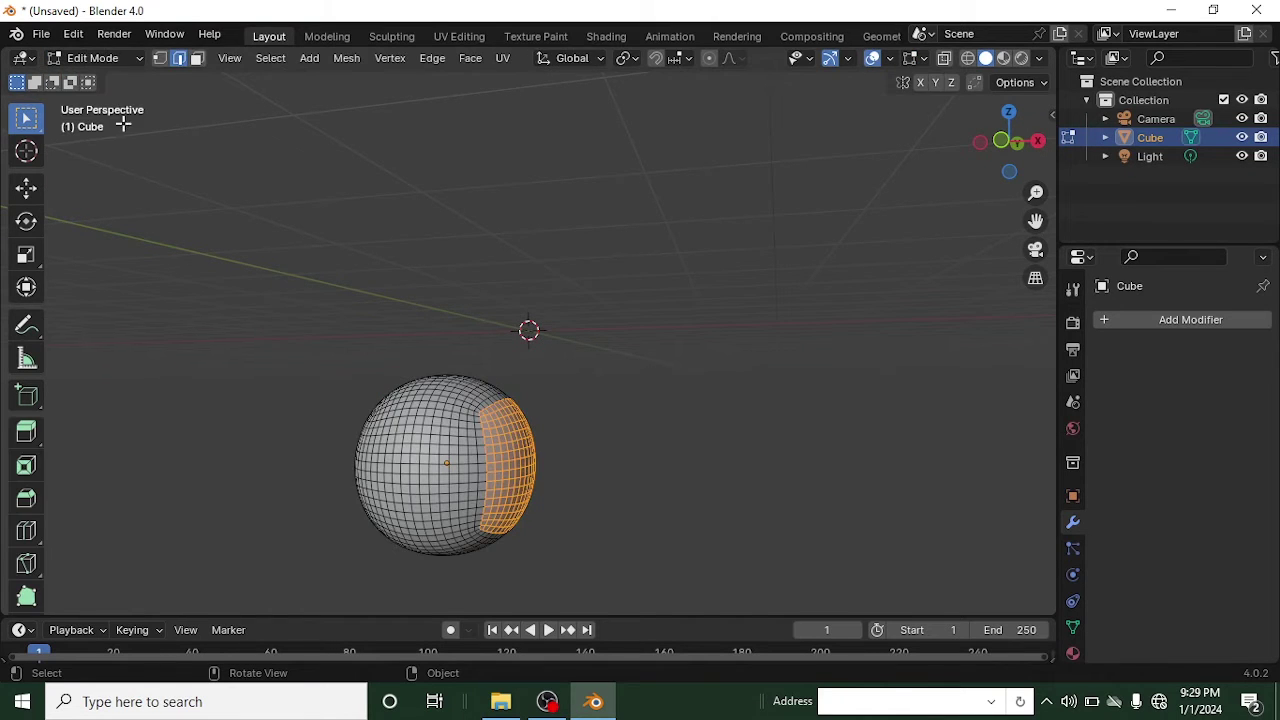
{"action": "middle_click_drag", "start_coordinate": [423, 463], "coordinate": [536, 461]}
{"action": "scroll", "coordinate": [486, 506], "scroll_direction": "up", "scroll_amount": 3}
{"action": "scroll", "coordinate": [500, 520], "scroll_direction": "down", "scroll_amount": 2}
{"action": "middle_click_drag", "start_coordinate": [516, 375], "coordinate": [337, 434]}
{"action": "scroll", "coordinate": [374, 371], "scroll_direction": "down", "scroll_amount": 3}
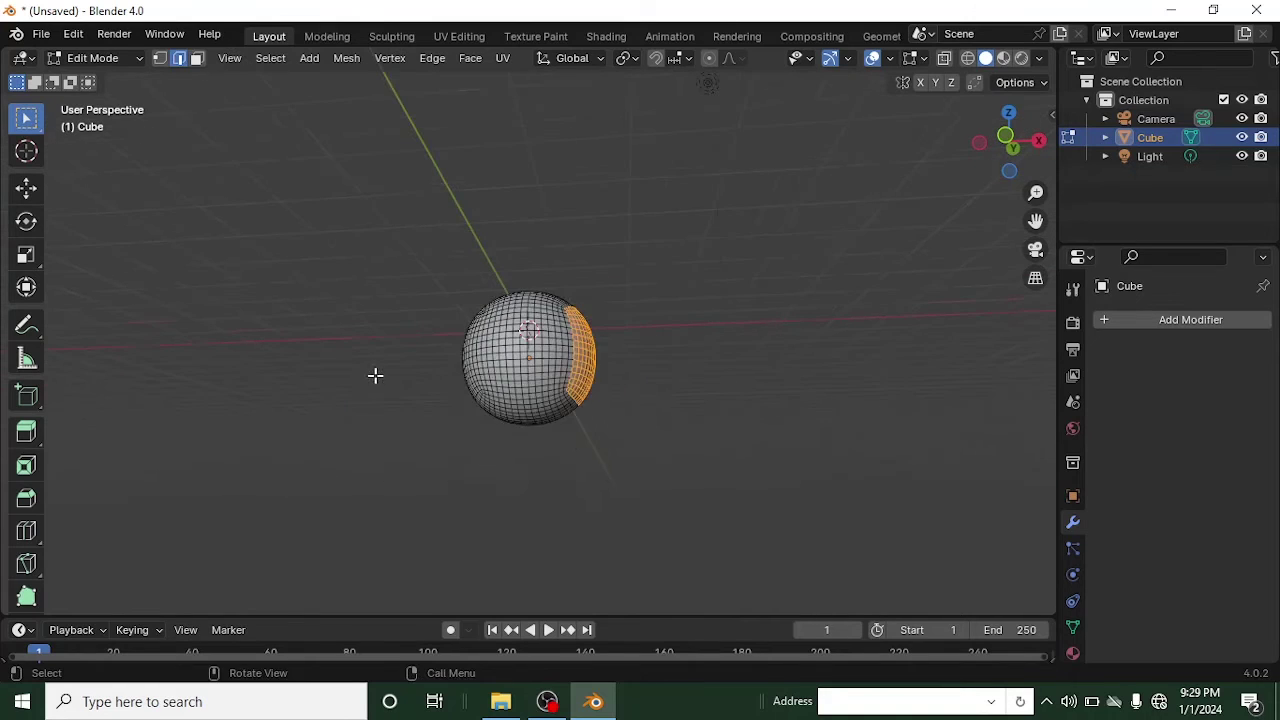
Switch the rounded cube to Sculpt Mode and choose the Grab brush
{"action": "middle_click_drag", "start_coordinate": [374, 371], "coordinate": [125, 100]}
{"action": "left_click", "coordinate": [133, 57]}
{"action": "left_click", "coordinate": [133, 123]}
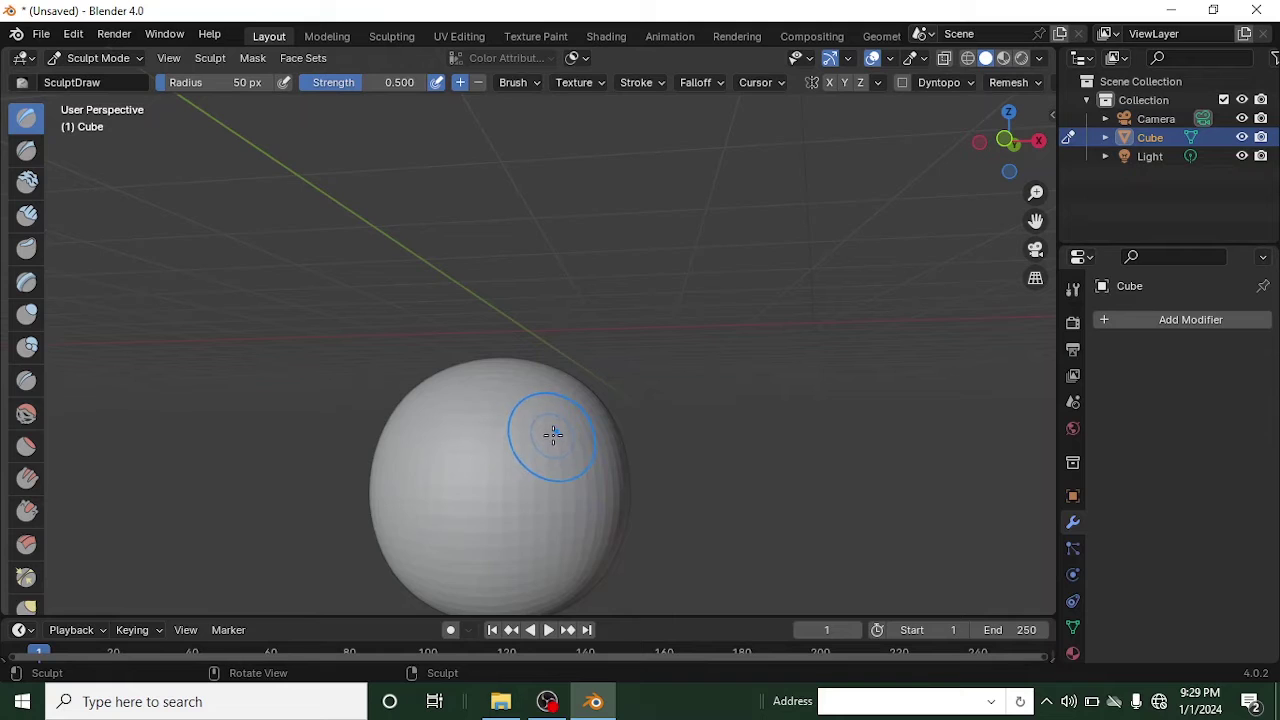
{"action": "key", "text": "g"}
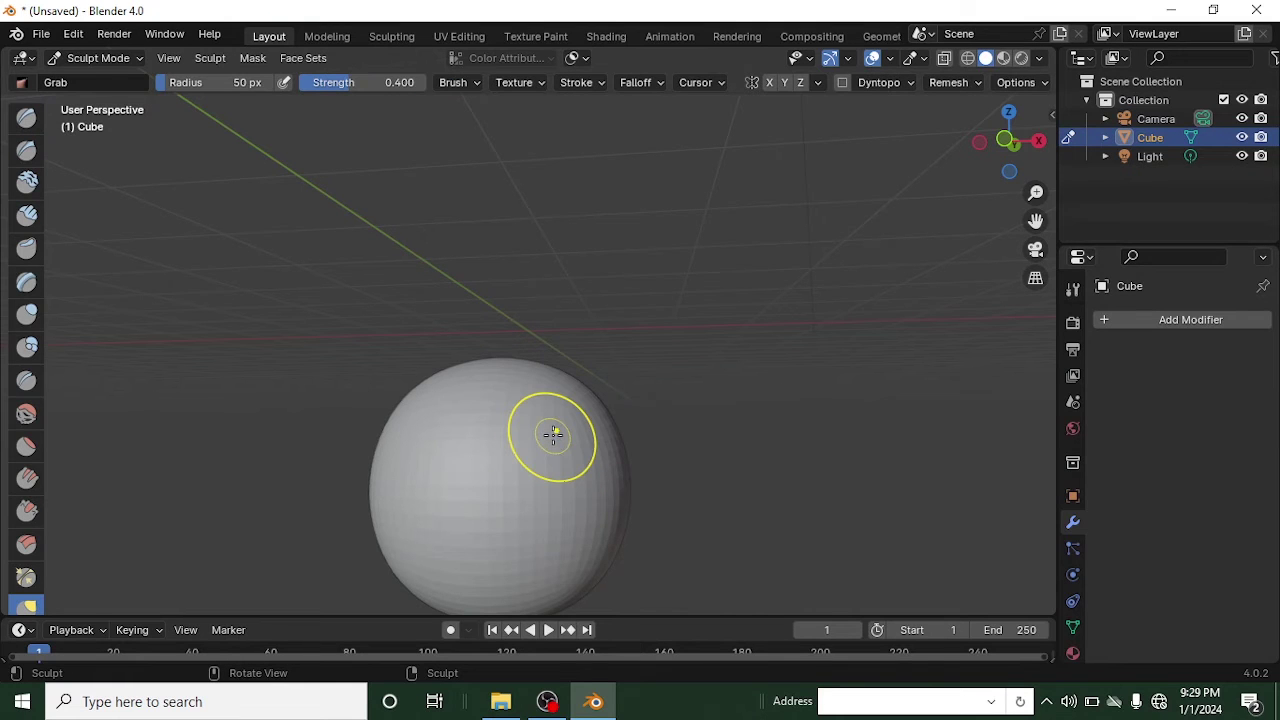
Deform the side of the rounded cube with a couple of inward Grab brush strokes
{"action": "scroll", "coordinate": [606, 451], "scroll_direction": "down", "scroll_amount": 3}
{"action": "mouse_move", "coordinate": [606, 451]}
{"action": "middle_mouse_down"}
{"action": "mouse_move", "coordinate": [604, 473]}
{"action": "mouse_move", "coordinate": [563, 463]}
{"action": "middle_mouse_up"}
{"action": "scroll", "coordinate": [550, 482], "scroll_direction": "up", "scroll_amount": 3}
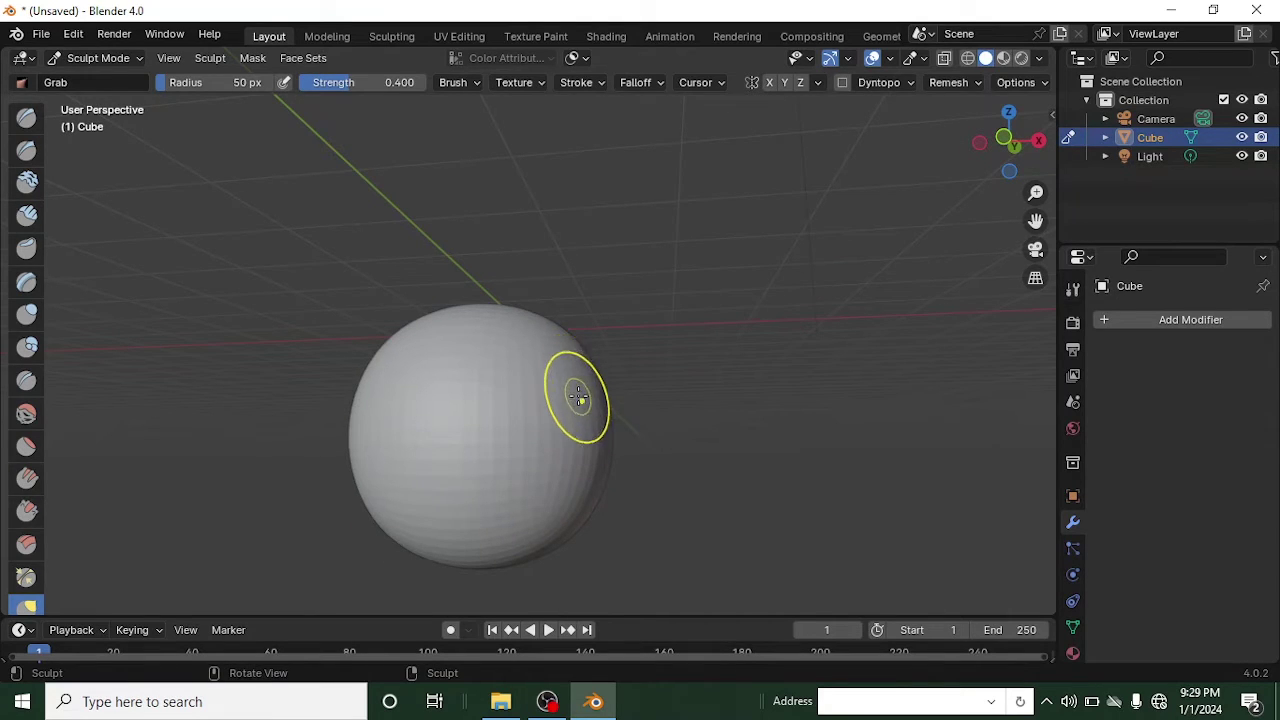
{"action": "mouse_move", "coordinate": [577, 397]}
{"action": "left_mouse_down"}
{"action": "mouse_move", "coordinate": [719, 406]}
{"action": "mouse_move", "coordinate": [472, 377]}
{"action": "mouse_move", "coordinate": [437, 419]}
{"action": "mouse_move", "coordinate": [560, 424]}
{"action": "mouse_move", "coordinate": [659, 373]}
{"action": "mouse_move", "coordinate": [675, 403]}
{"action": "mouse_move", "coordinate": [509, 374]}
{"action": "left_mouse_up"}
{"action": "mouse_move", "coordinate": [509, 374]}
{"action": "middle_mouse_down"}
{"action": "mouse_move", "coordinate": [551, 481]}
{"action": "mouse_move", "coordinate": [563, 400]}
{"action": "mouse_move", "coordinate": [571, 434]}
{"action": "middle_mouse_up"}
{"action": "mouse_move", "coordinate": [571, 434]}
{"action": "left_mouse_down"}
{"action": "mouse_move", "coordinate": [531, 414]}
{"action": "mouse_move", "coordinate": [622, 442]}
{"action": "mouse_move", "coordinate": [548, 412]}
{"action": "mouse_move", "coordinate": [548, 451]}
{"action": "mouse_move", "coordinate": [554, 395]}
{"action": "mouse_move", "coordinate": [516, 391]}
{"action": "mouse_move", "coordinate": [541, 506]}
{"action": "mouse_move", "coordinate": [596, 500]}
{"action": "mouse_move", "coordinate": [506, 407]}
{"action": "left_mouse_up"}
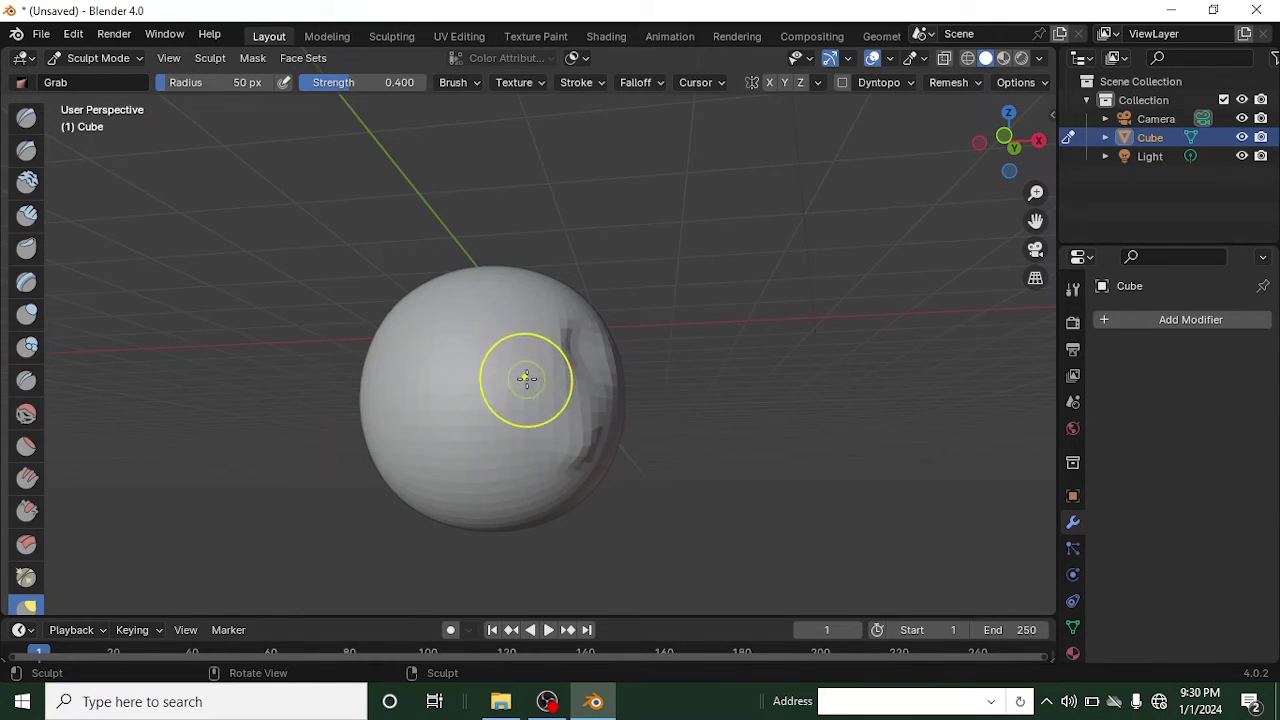
{"action": "middle_click_drag", "start_coordinate": [526, 374], "coordinate": [519, 411]}
{"action": "middle_click_drag", "start_coordinate": [499, 535], "coordinate": [429, 434]}
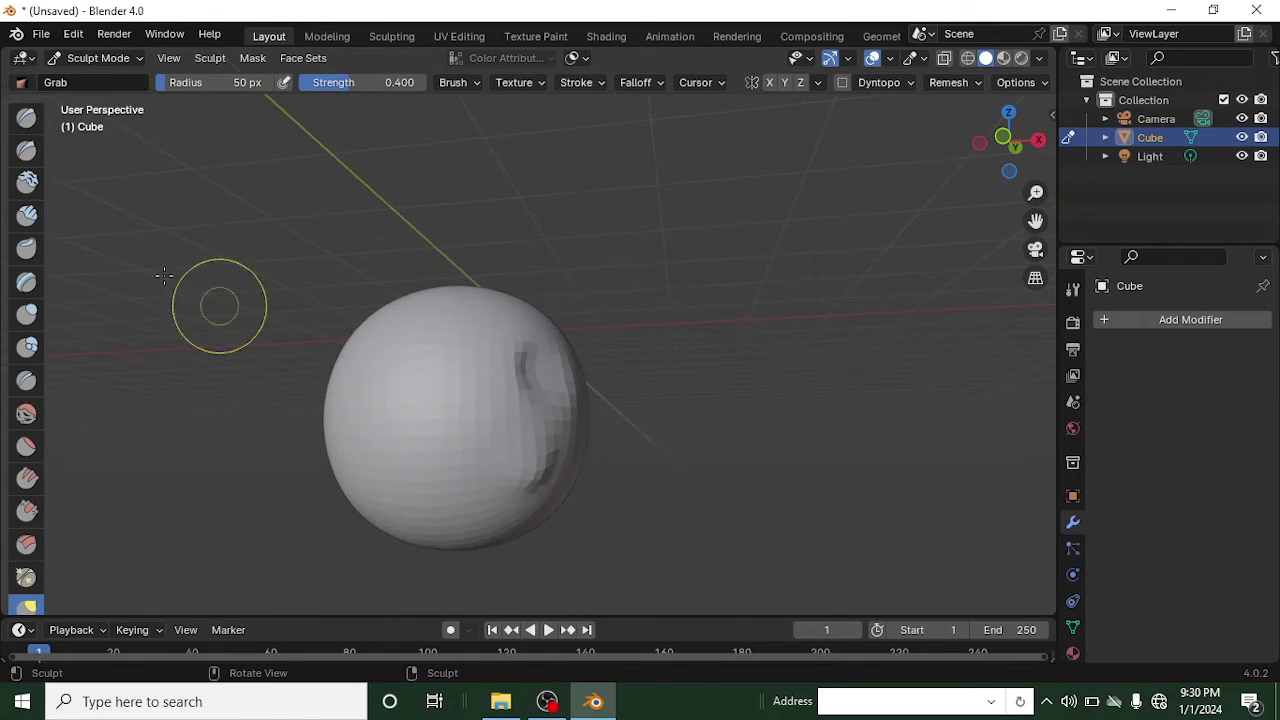
Return to Object Mode and undo the sculpting and the Subdivision Surface modifier to restore the plain cube
{"action": "left_click", "coordinate": [98, 58]}
{"action": "left_click", "coordinate": [100, 77]}
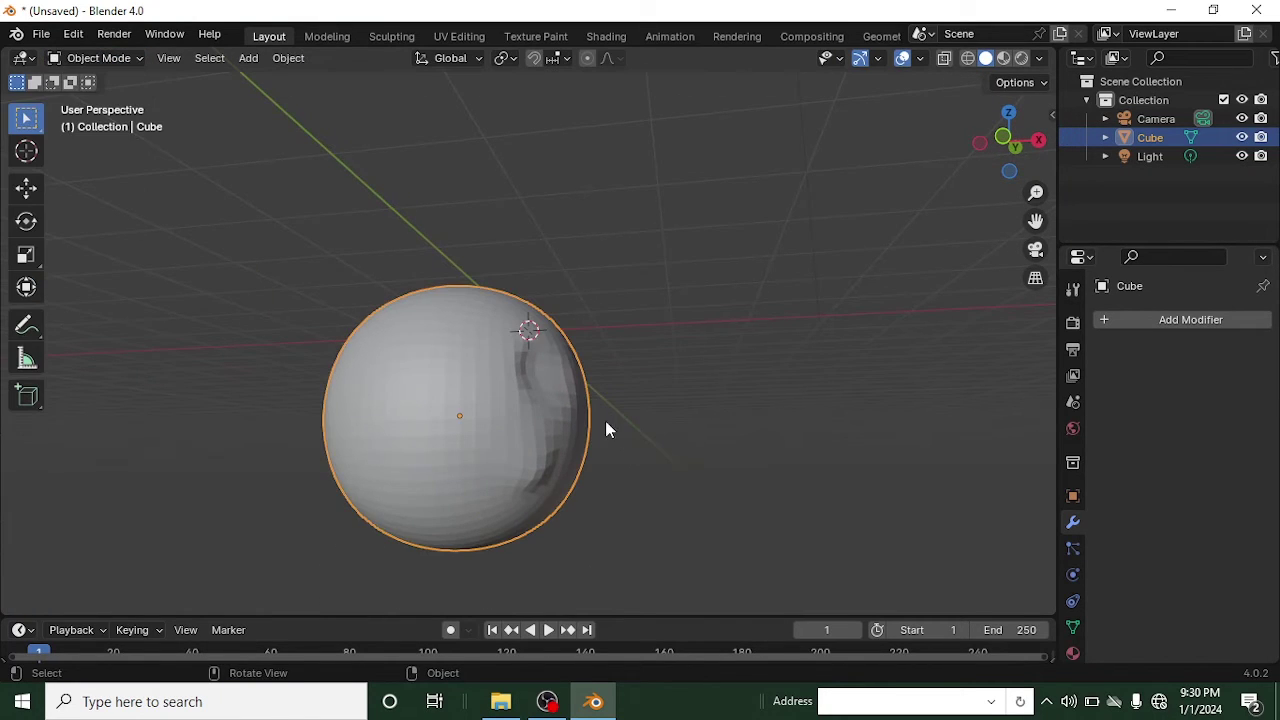
{"action": "scroll", "coordinate": [605, 420], "scroll_direction": "down", "scroll_amount": 2}
{"action": "key", "text": "ctrl+z"}
{"action": "key", "text": "ctrl+z"}
{"action": "key", "text": "ctrl+z"}
{"action": "key", "text": "ctrl+z"}
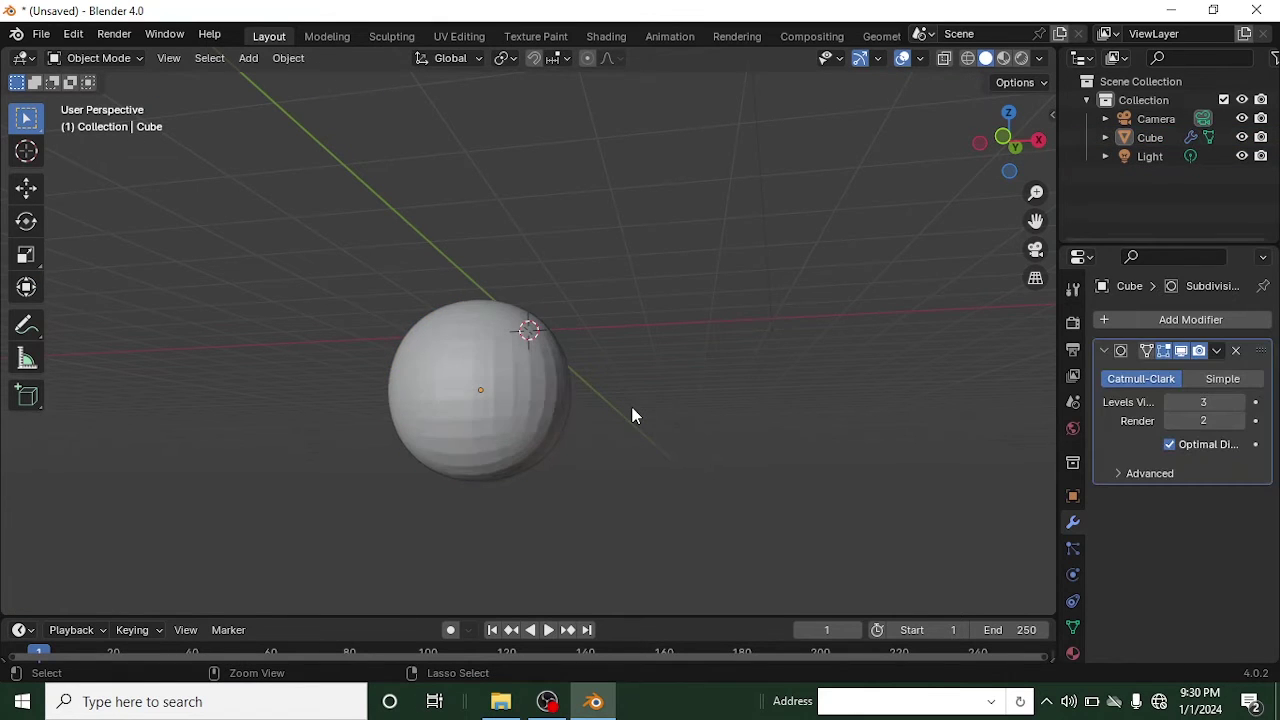
{"action": "key", "text": "ctrl+z"}
{"action": "key", "text": "ctrl+z"}
{"action": "key", "text": "ctrl+z"}
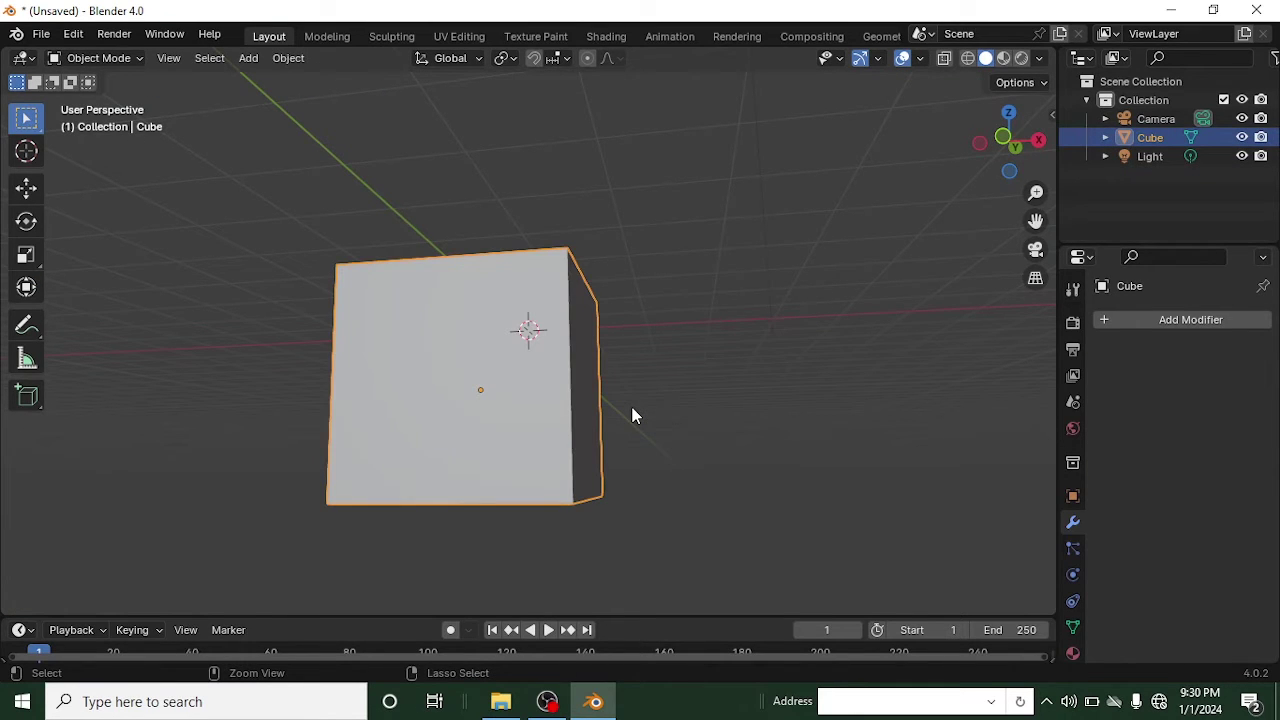
{"action": "scroll", "coordinate": [631, 415], "scroll_direction": "down", "scroll_amount": 3}
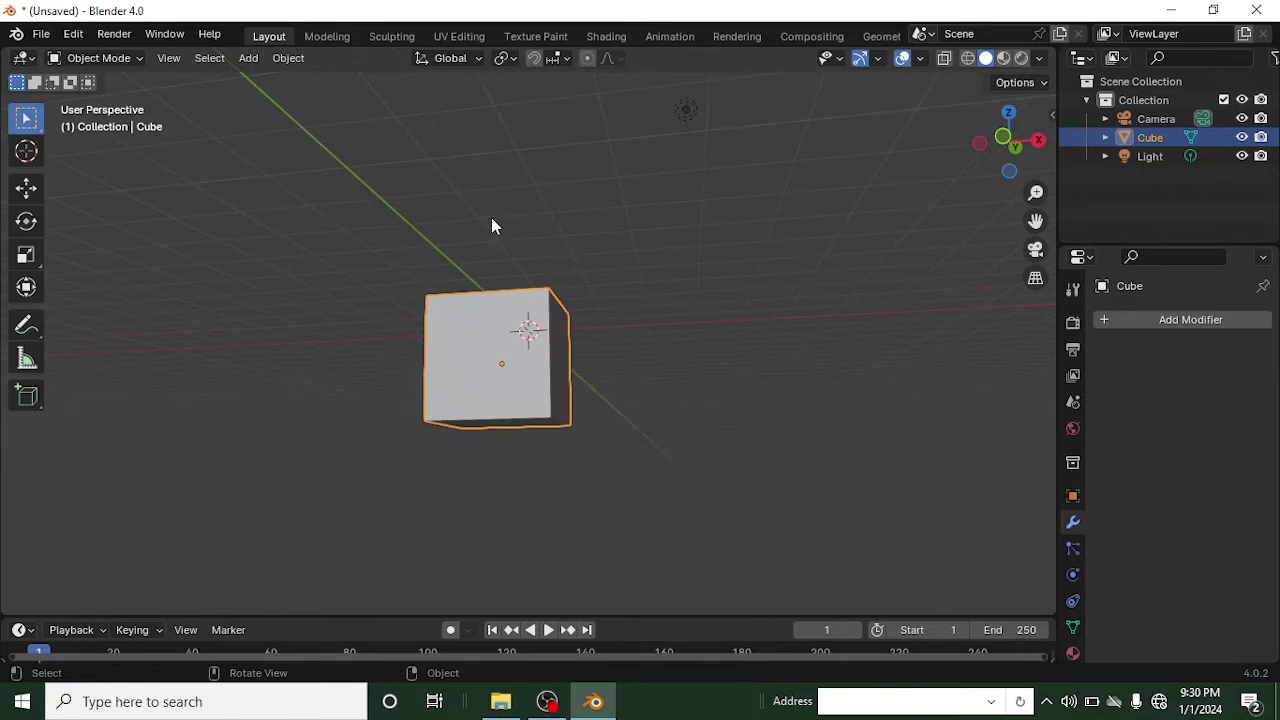
Tour the Modeling, Sculpting, UV Editing and Texture Paint workspaces with the cube in view
{"action": "middle_click_drag", "start_coordinate": [491, 226], "coordinate": [529, 309]}
{"action": "scroll", "coordinate": [529, 323], "scroll_direction": "down", "scroll_amount": 3}
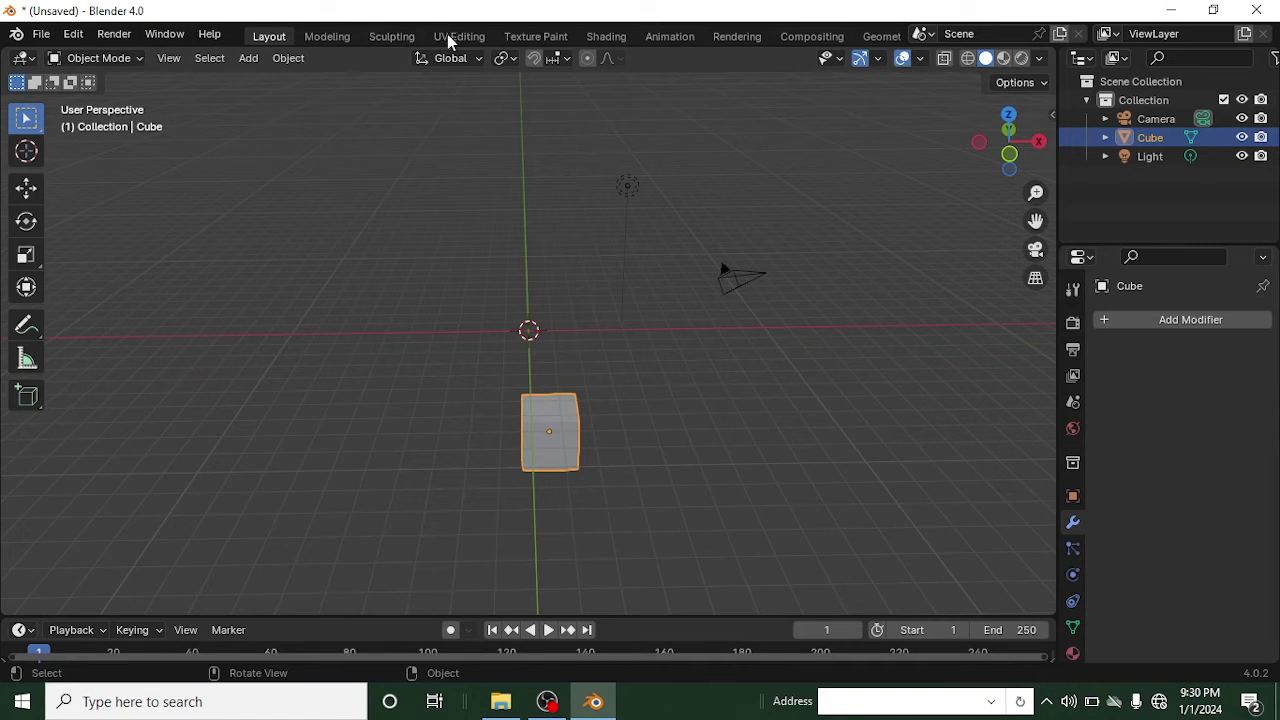
{"action": "key", "text": "ctrl+Page_Down"}
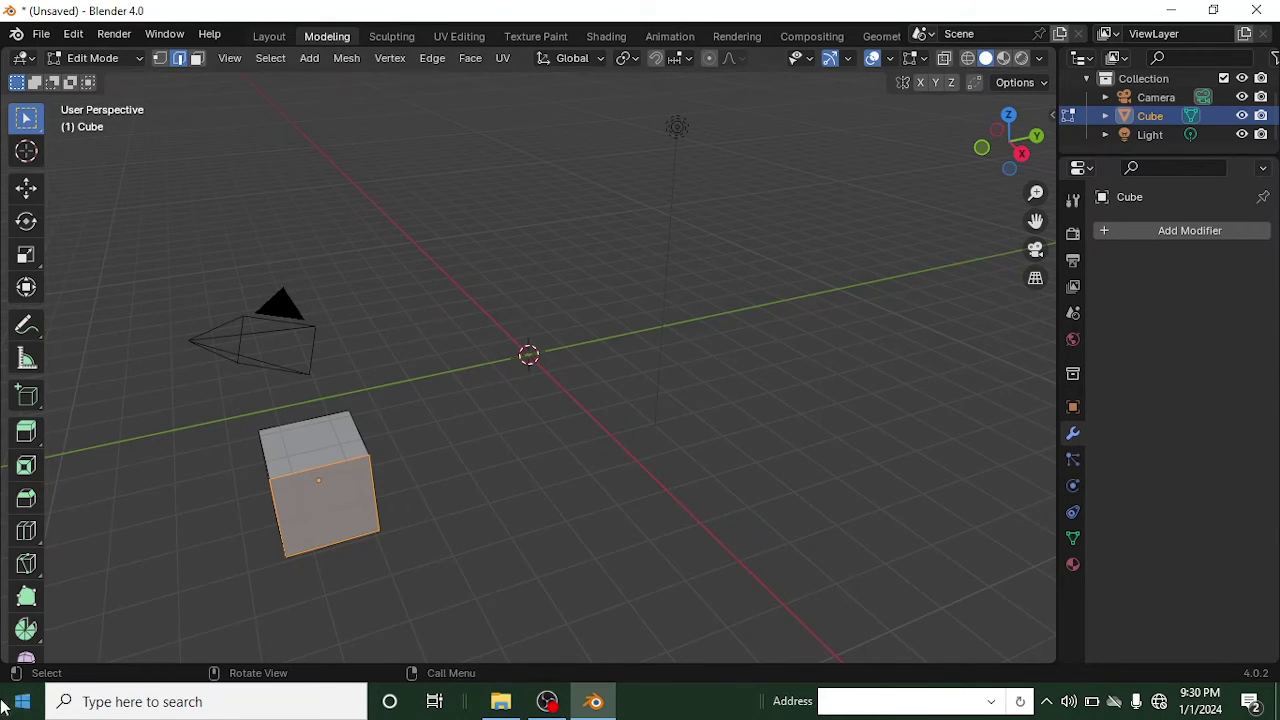
{"action": "left_click", "coordinate": [394, 36]}
{"action": "middle_click_drag", "start_coordinate": [237, 522], "coordinate": [425, 475]}
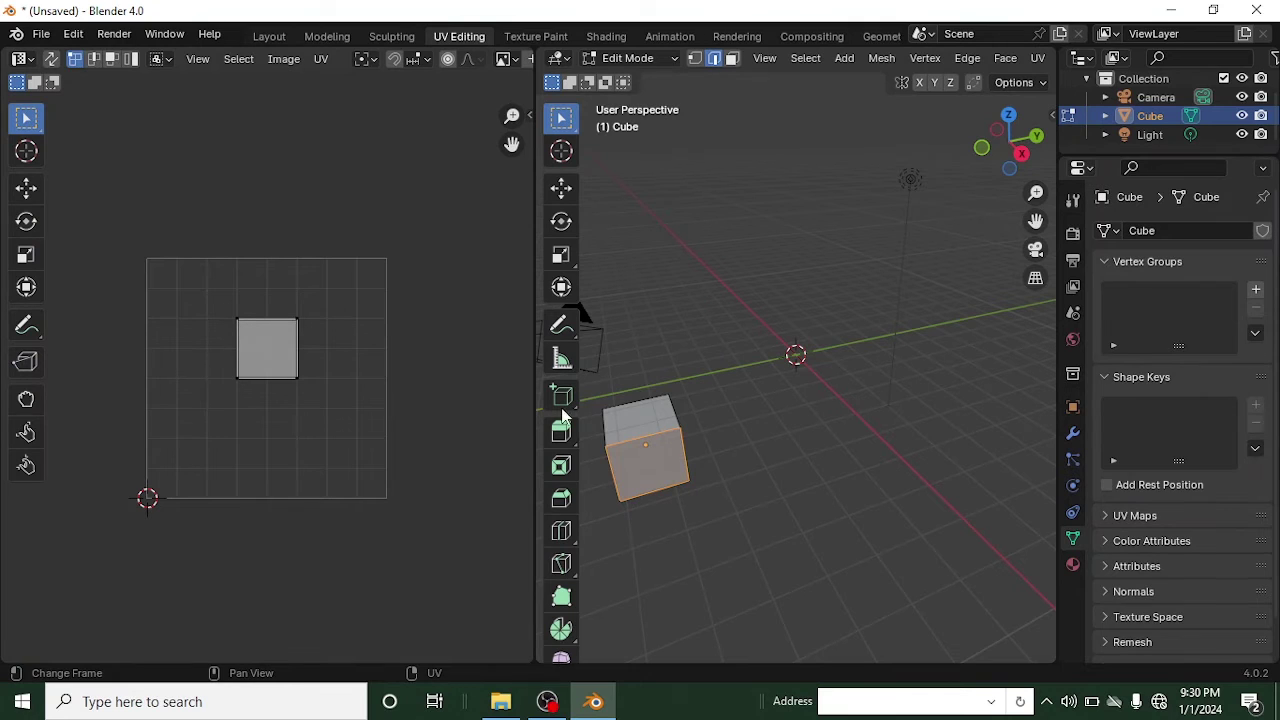
{"action": "key", "text": "g"}
{"action": "left_click", "coordinate": [700, 443]}
{"action": "left_click", "coordinate": [530, 37]}
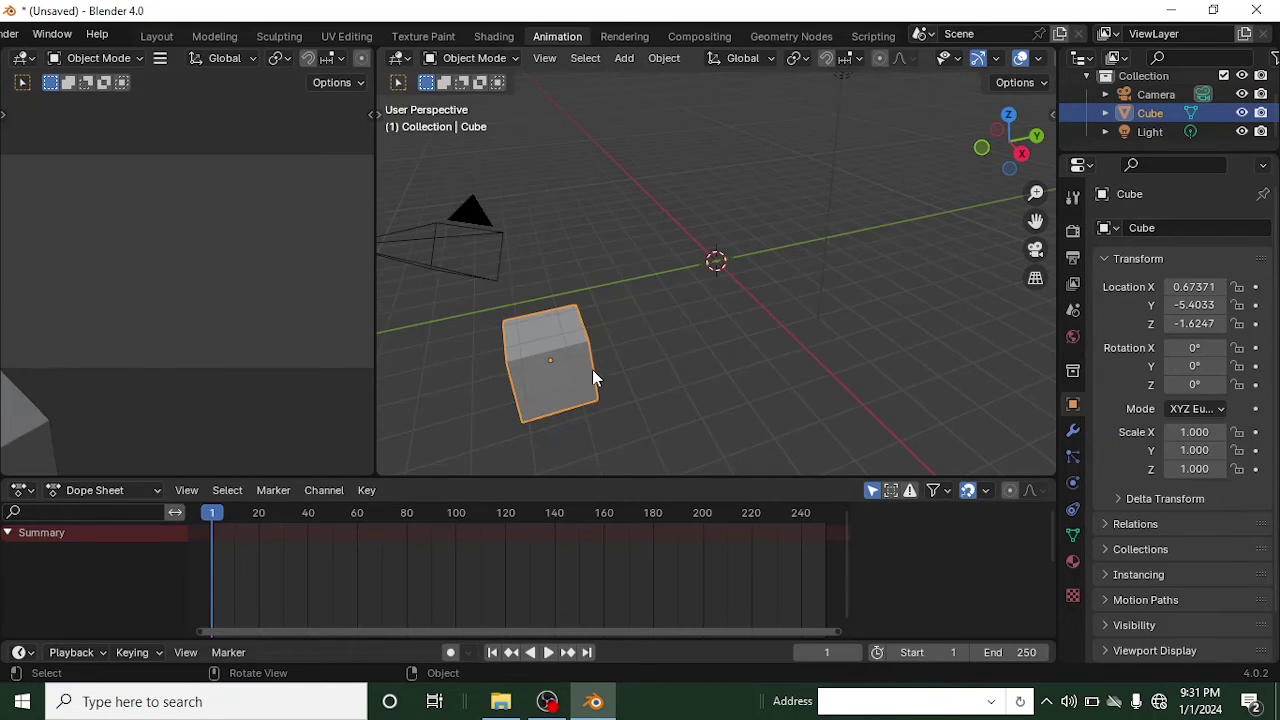
In the Animation workspace, insert a Location keyframe for the cube at frame 1
{"action": "middle_click_drag", "start_coordinate": [592, 372], "coordinate": [580, 330]}
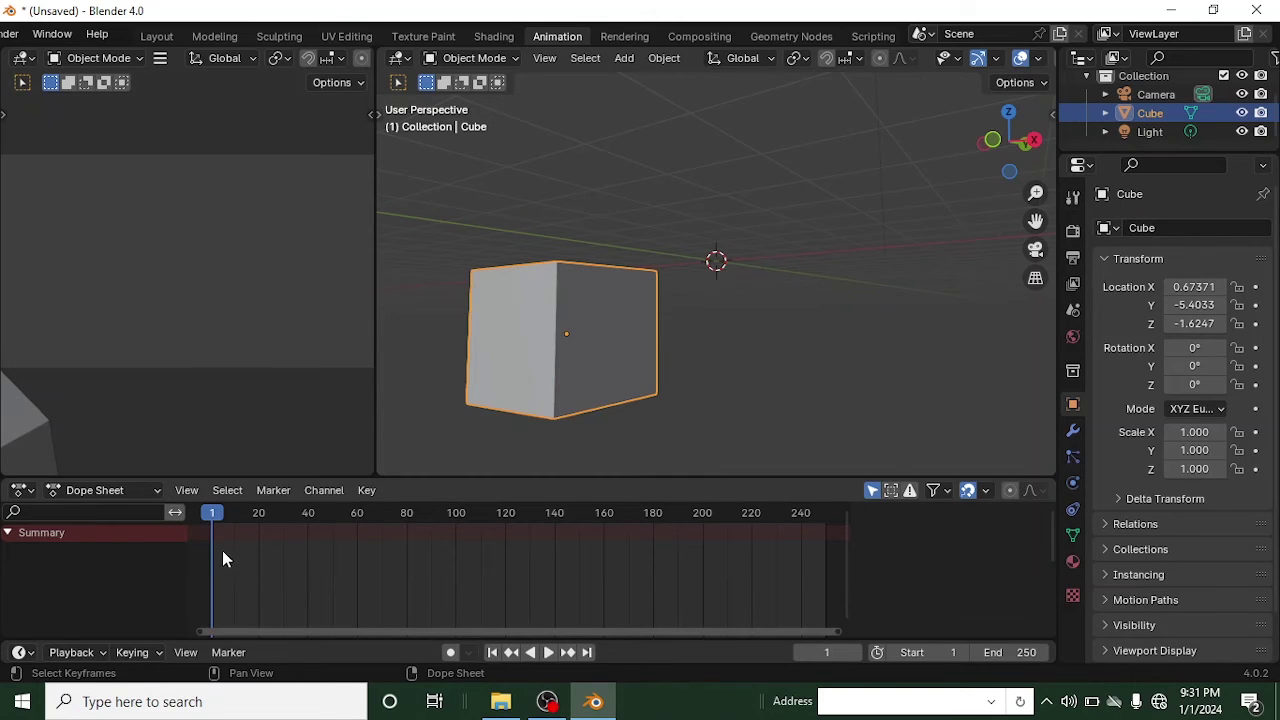
{"action": "middle_click_drag", "start_coordinate": [514, 349], "coordinate": [567, 370]}
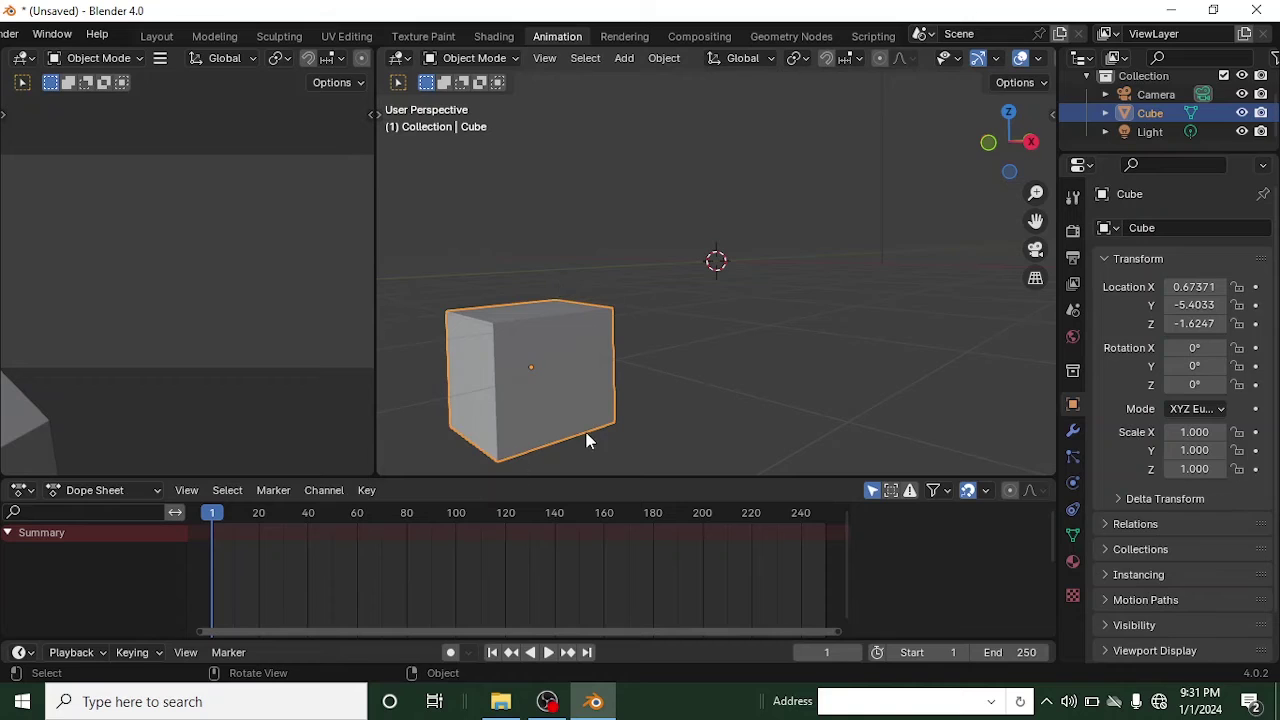
{"action": "key", "text": "i"}
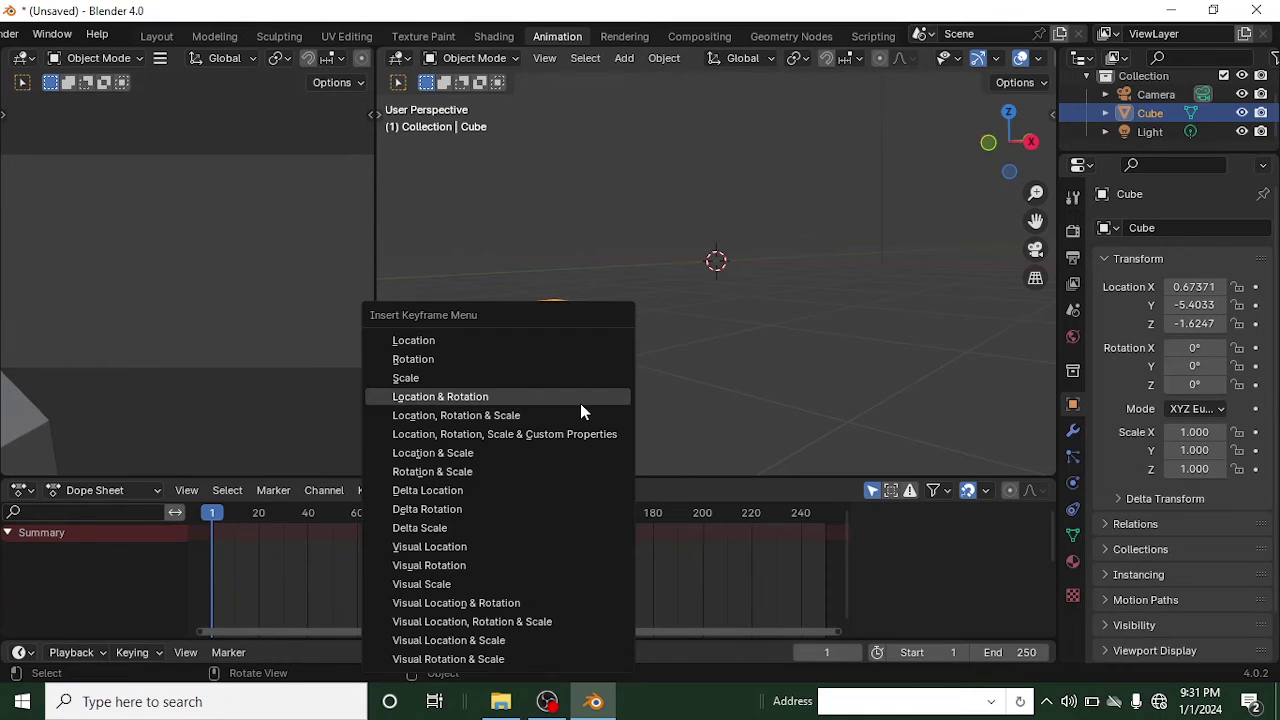
{"action": "left_click", "coordinate": [470, 343]}
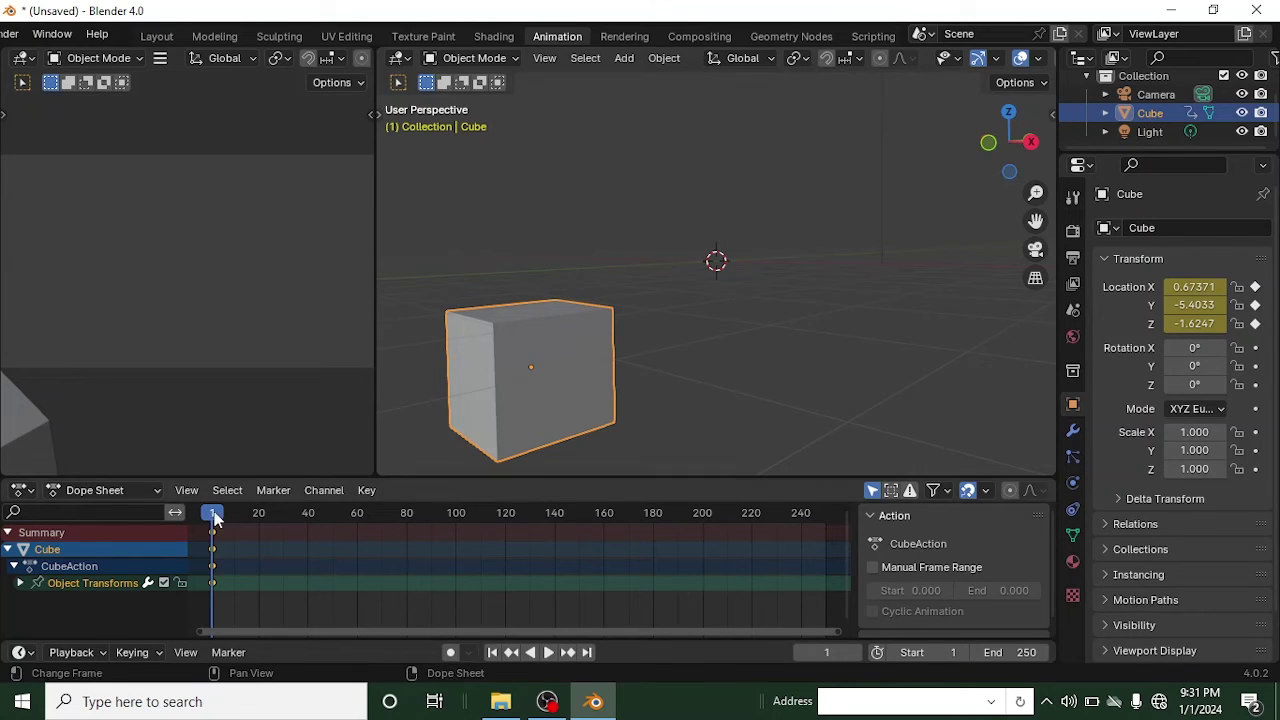
At frame 59, raise the cube about 4.68 m along the Z axis and insert a Location keyframe
{"action": "key", "text": "space"}
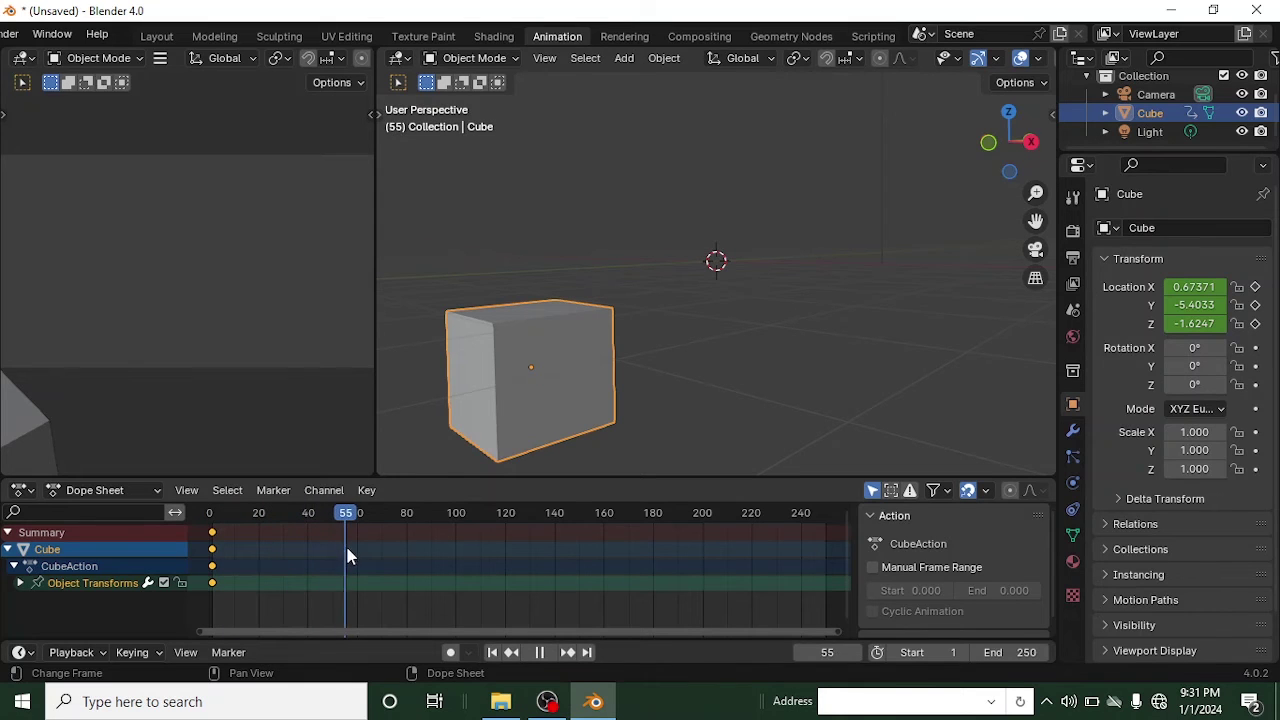
{"action": "left_click", "coordinate": [356, 554]}
{"action": "key", "text": "space"}
{"action": "key", "text": "g"}
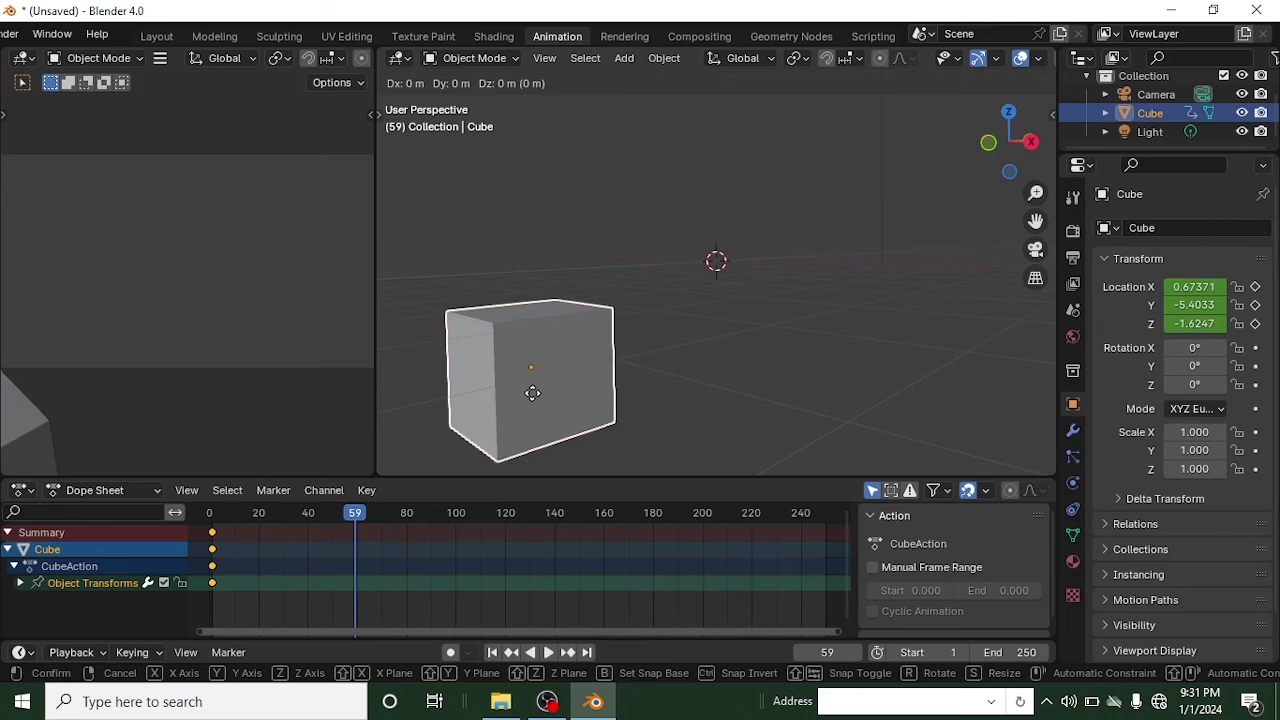
{"action": "key", "text": "z"}
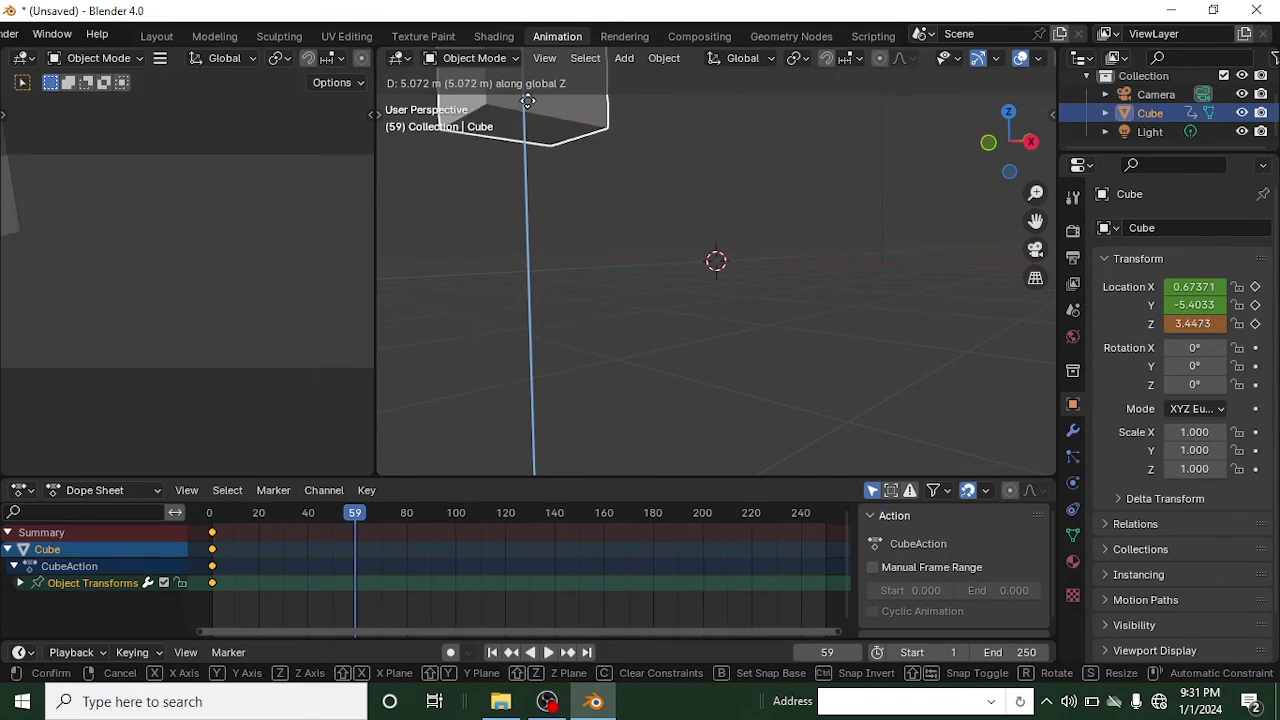
{"action": "left_click", "coordinate": [535, 125]}
{"action": "key", "text": "i"}
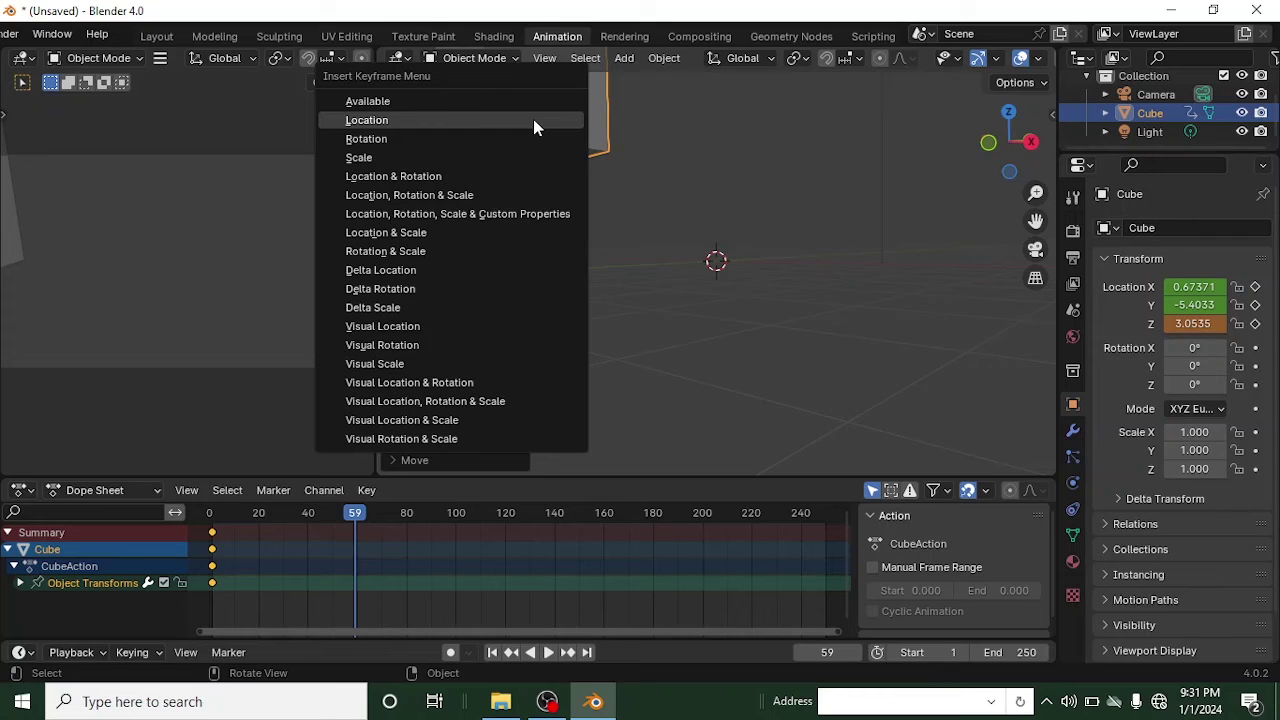
{"action": "left_click", "coordinate": [533, 119]}
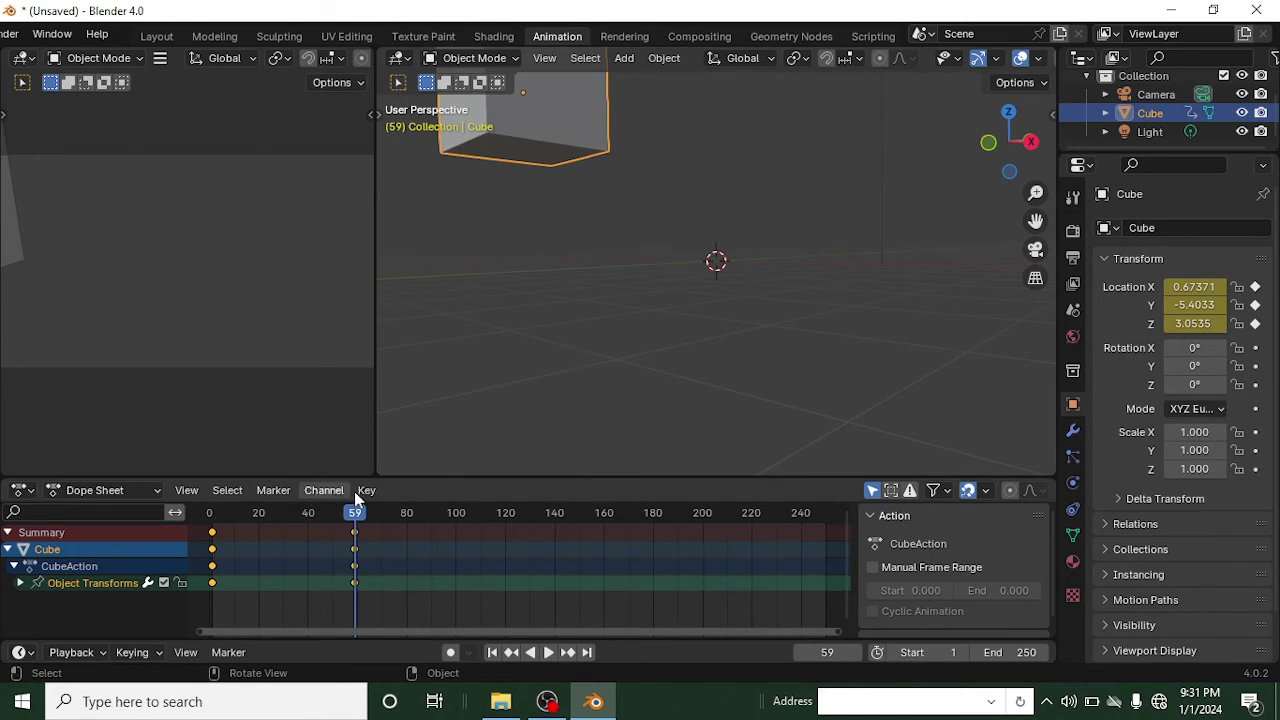
Scrub the timeline back to frame 0 to review the cube's vertical motion
{"action": "left_click_drag", "start_coordinate": [362, 513], "coordinate": [207, 538]}
{"action": "left_click_drag", "start_coordinate": [843, 543], "coordinate": [259, 577]}
{"action": "key", "text": "Escape"}
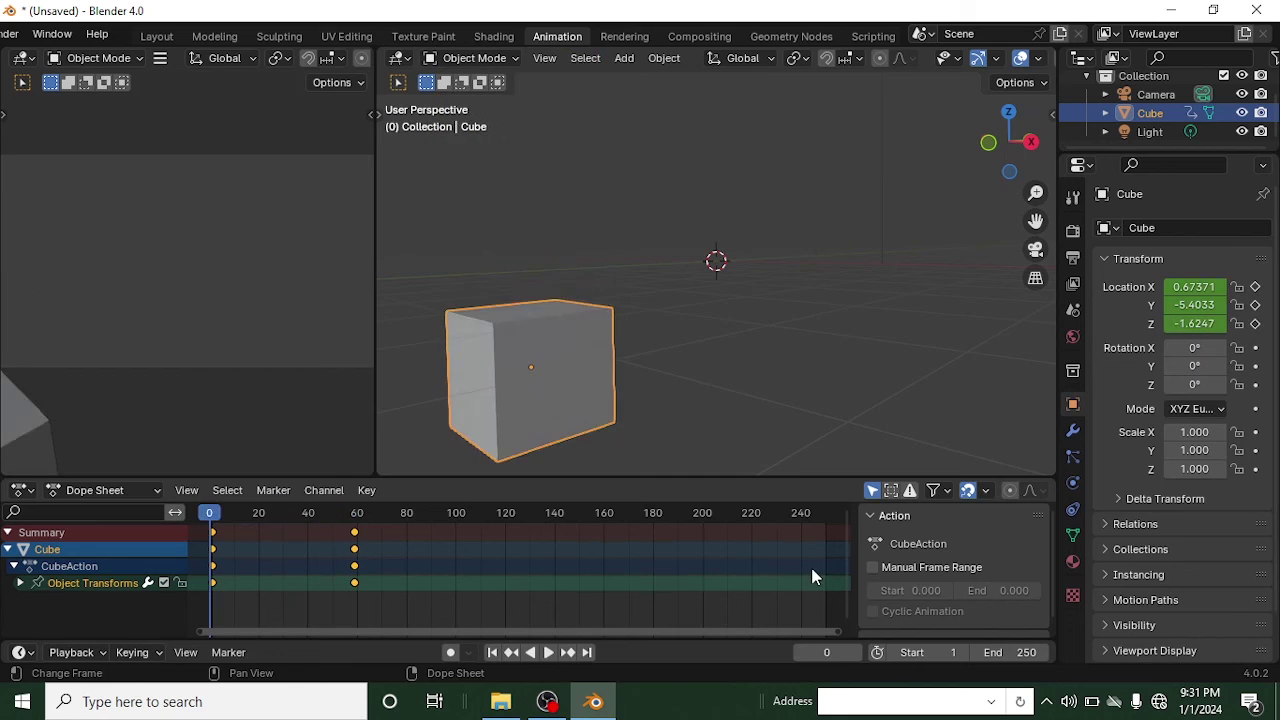
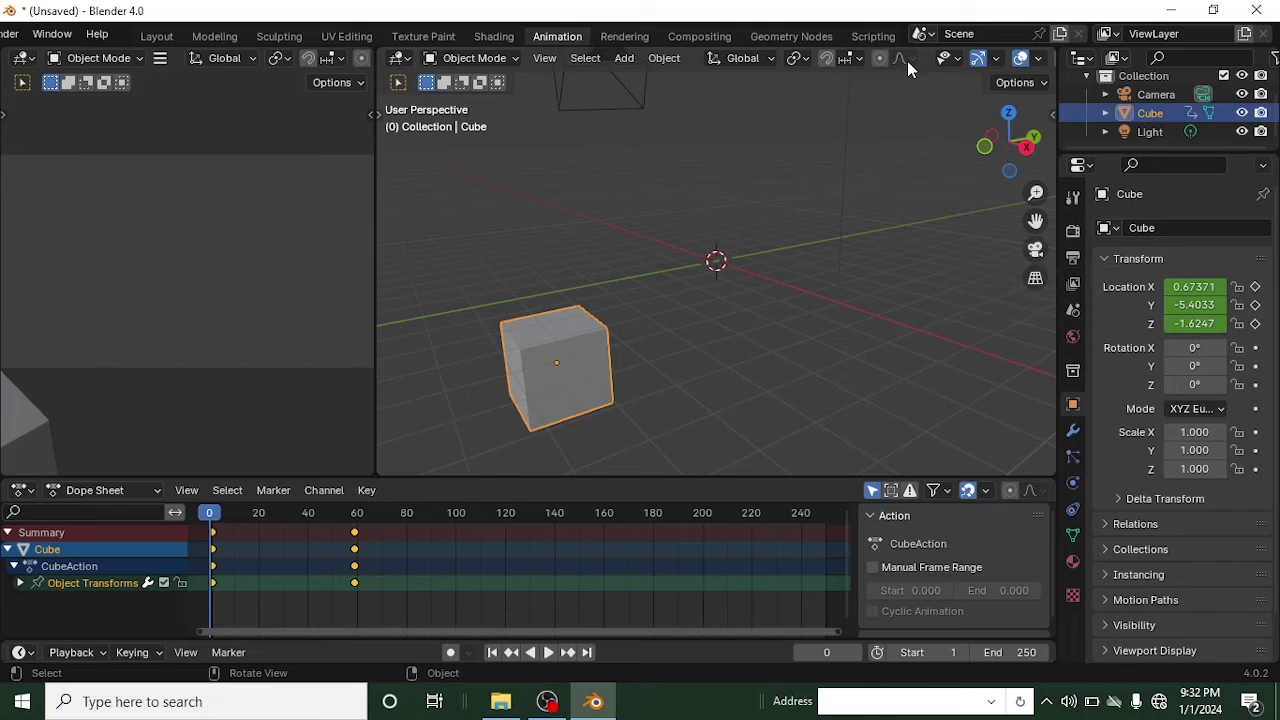
Set the viewport shading to Rendered and look at the scene through the camera
{"action": "middle_click_drag", "start_coordinate": [907, 61], "coordinate": [679, 93]}
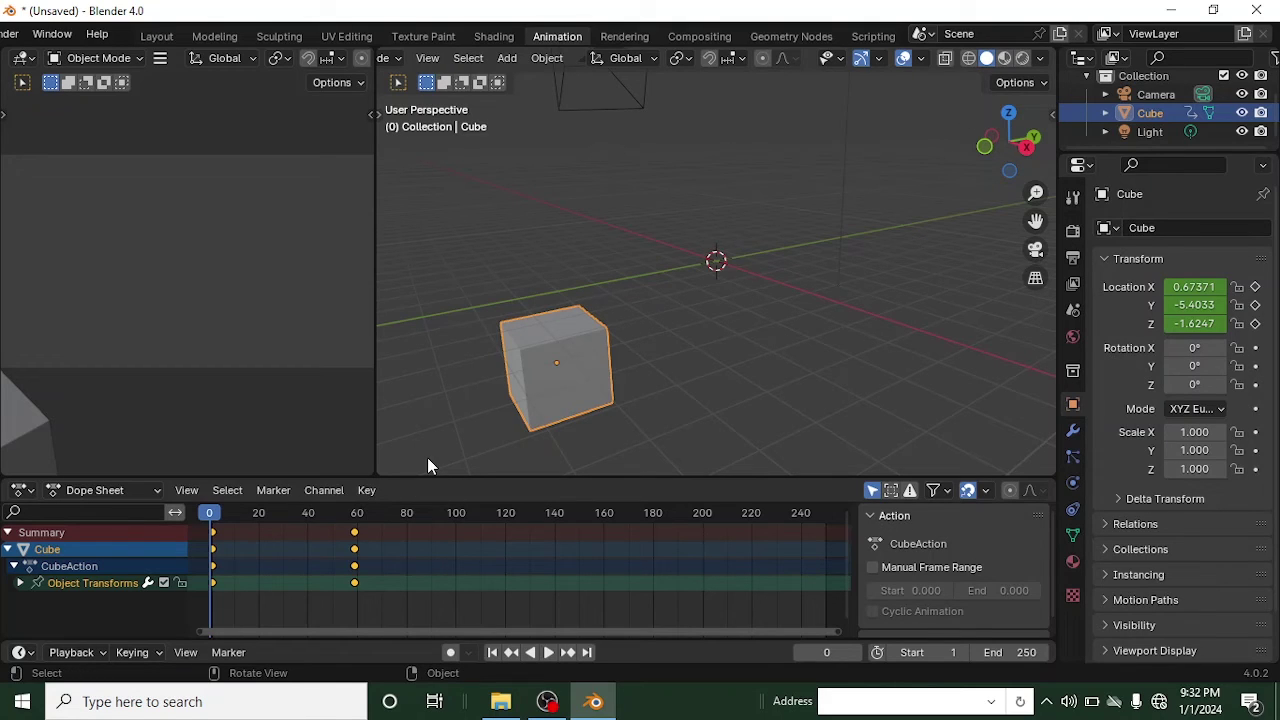
{"action": "left_click", "coordinate": [1022, 58]}
{"action": "scroll", "coordinate": [572, 385], "scroll_direction": "down", "scroll_amount": 2}
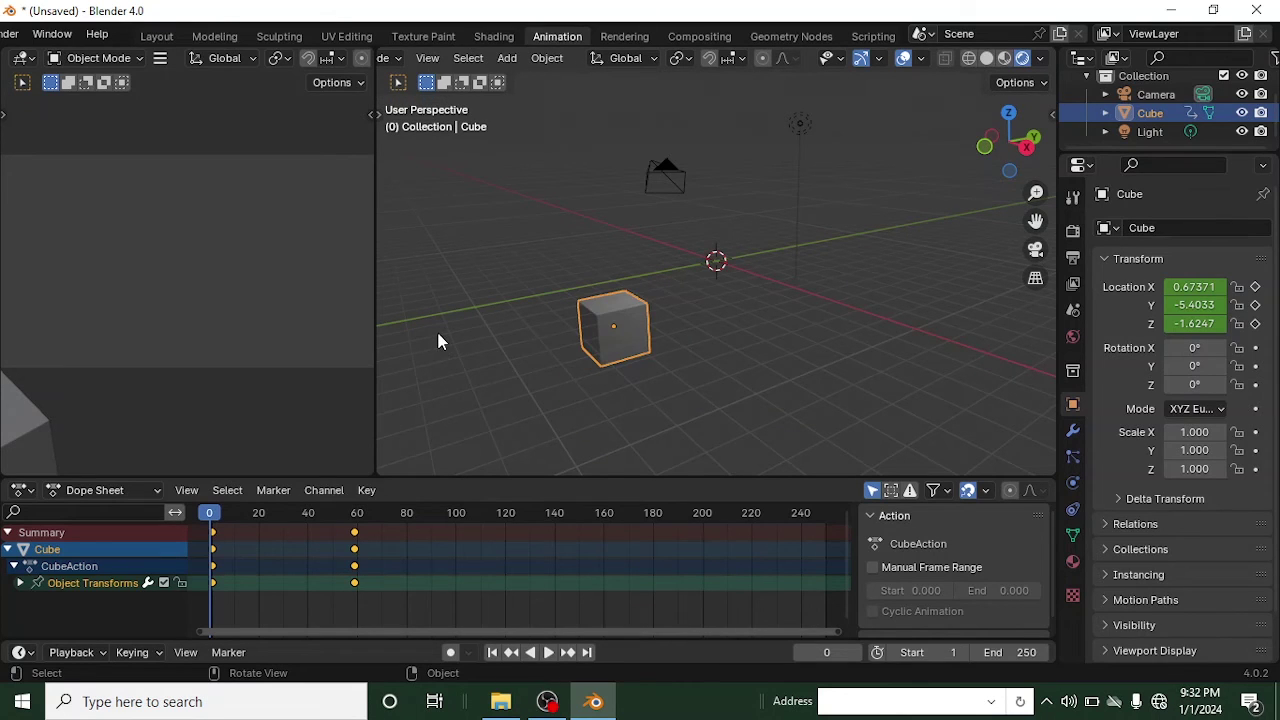
{"action": "left_click", "coordinate": [1035, 249]}
{"action": "scroll", "coordinate": [590, 372], "scroll_direction": "down", "scroll_amount": 2}
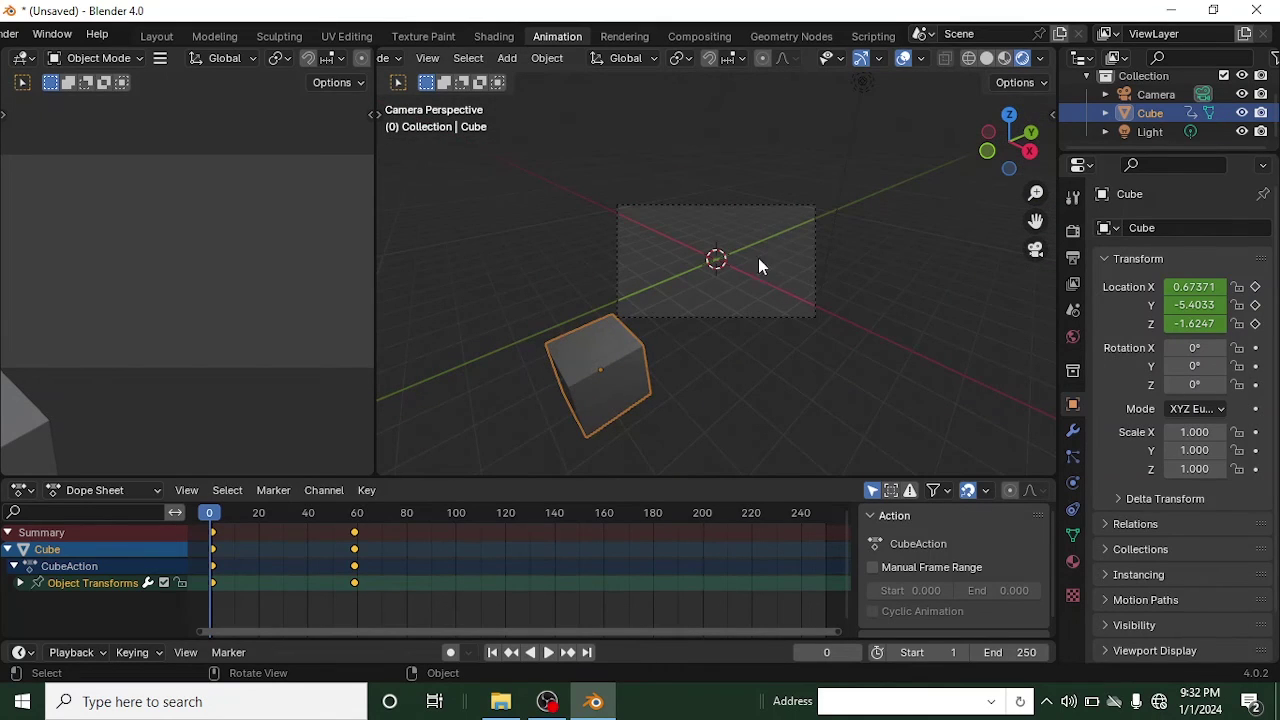
{"action": "scroll", "coordinate": [704, 208], "scroll_direction": "up", "scroll_amount": 1}
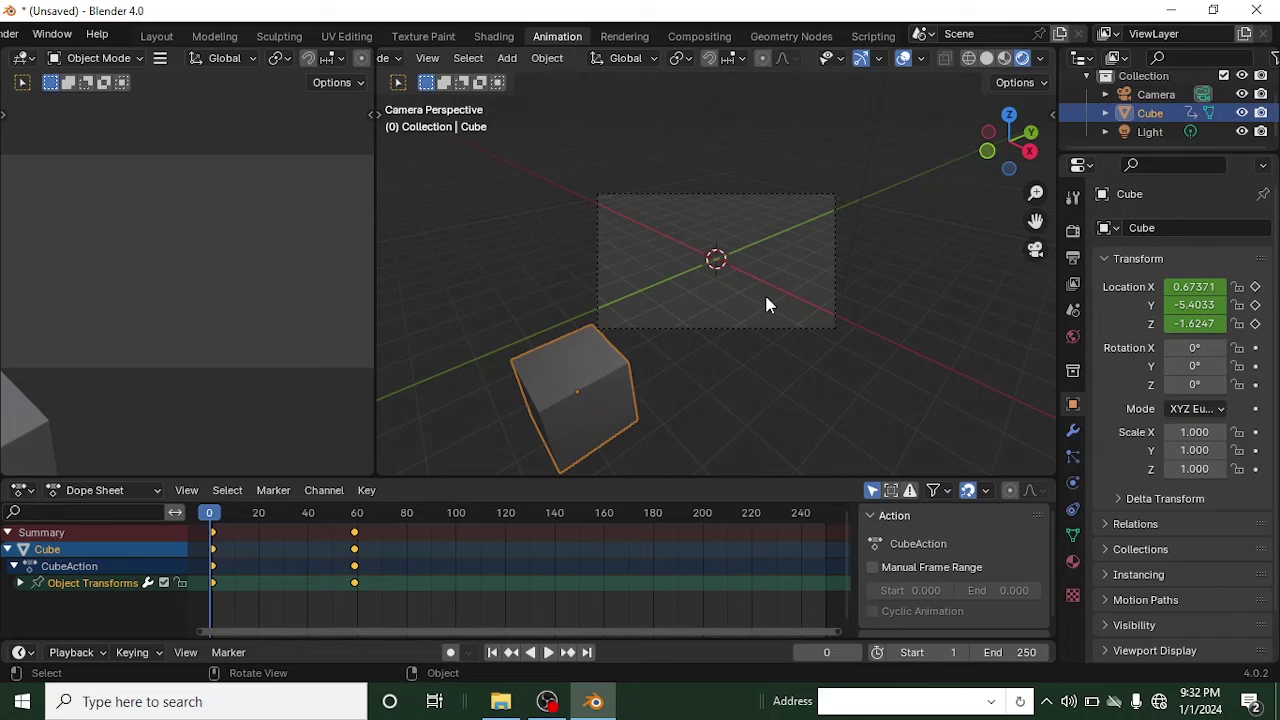
{"action": "scroll", "coordinate": [576, 422], "scroll_direction": "up", "scroll_amount": 1}
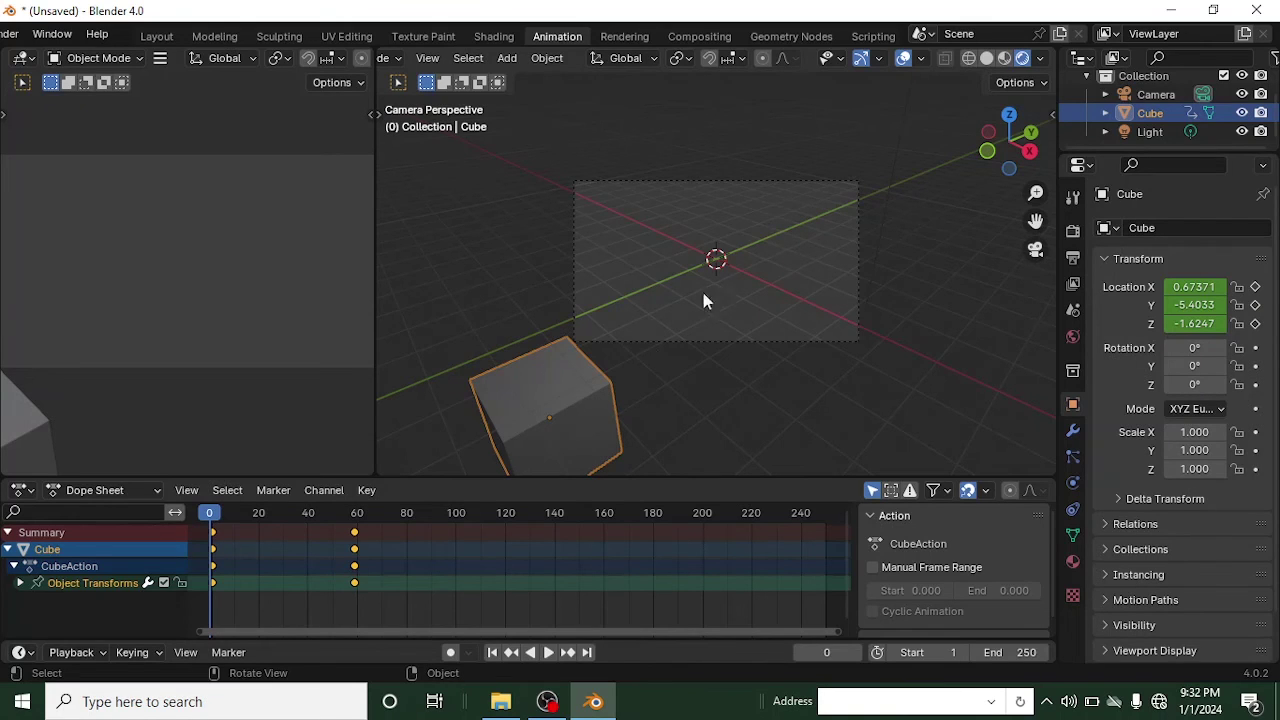
Move the cube into the camera frame, to about X 2.14, Y -1.76, Z 1.26
{"action": "key", "text": "g"}
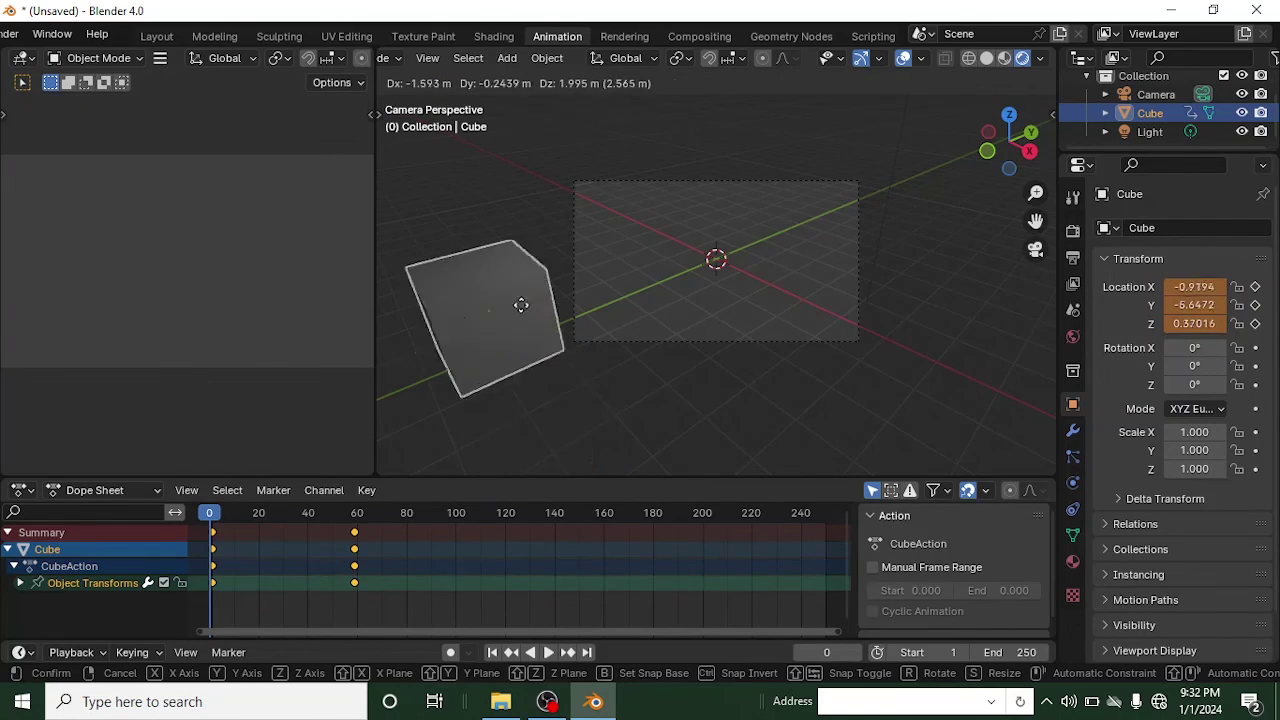
{"action": "left_click", "coordinate": [717, 270]}
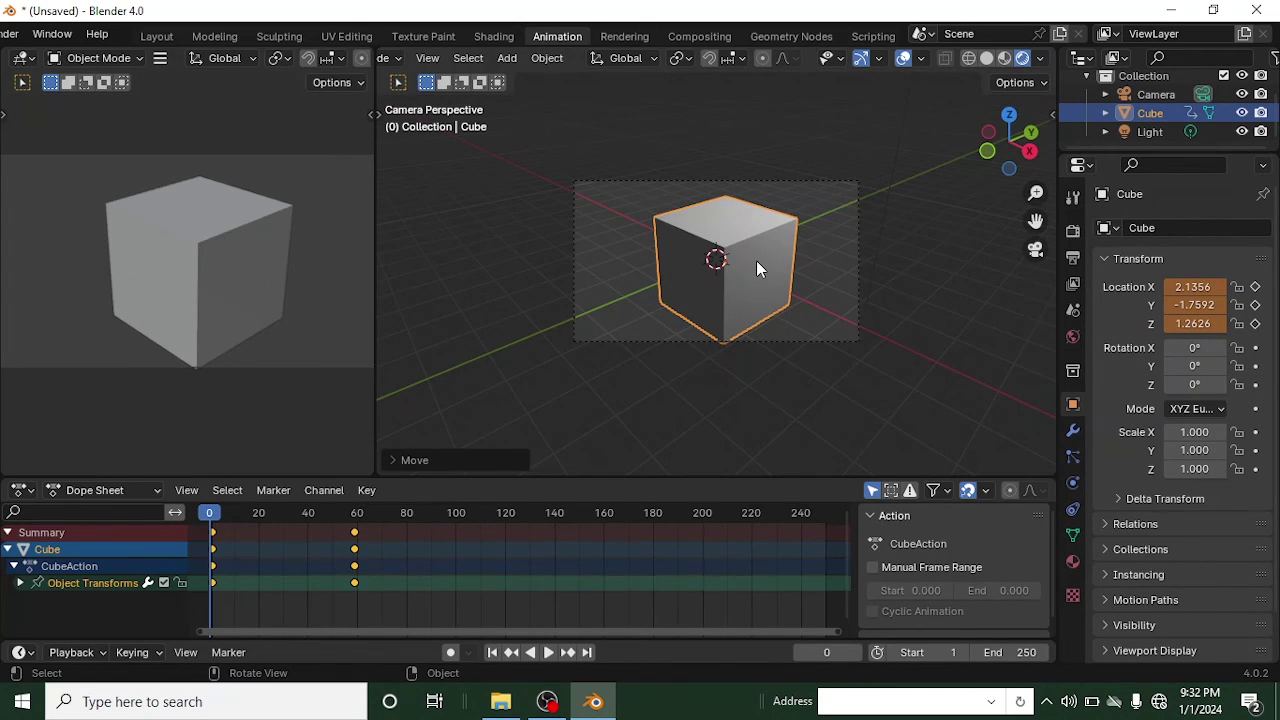
{"action": "scroll", "coordinate": [755, 259], "scroll_direction": "down", "scroll_amount": 1}
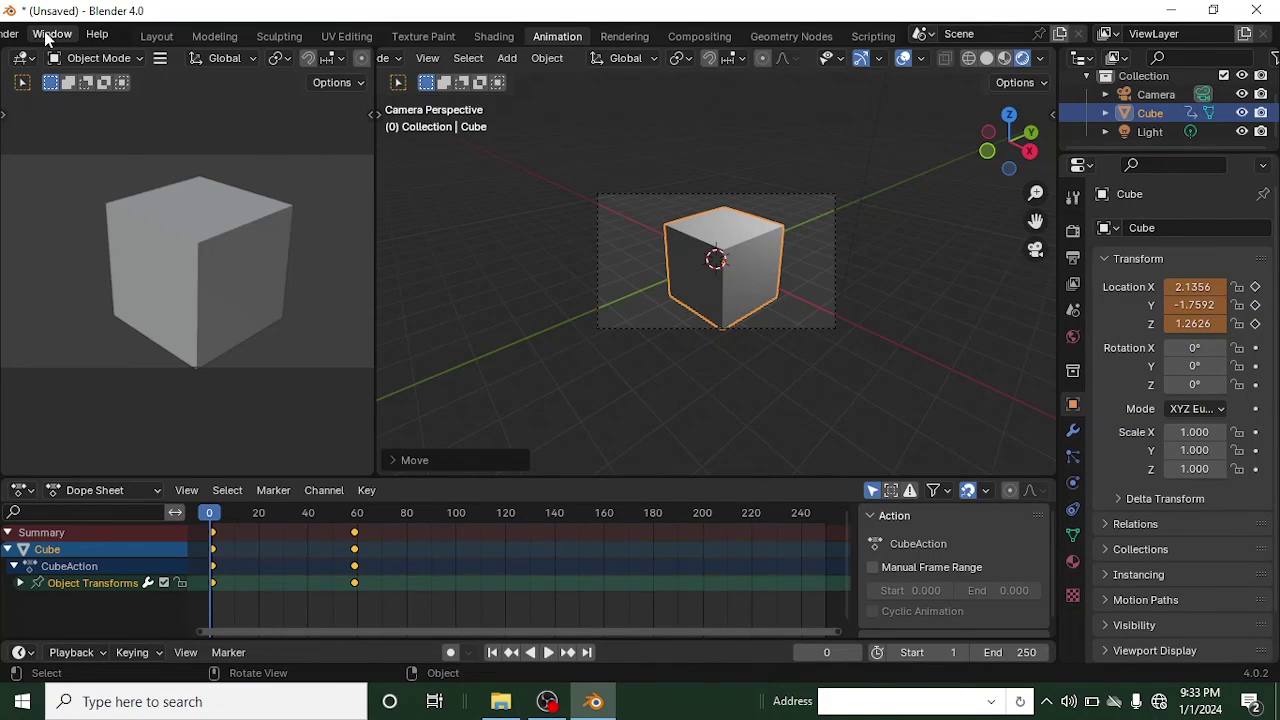
Render a still image of frame 0 from the camera view and look over the rendered cube
{"action": "scroll", "coordinate": [50, 38], "scroll_direction": "up", "scroll_amount": 2}
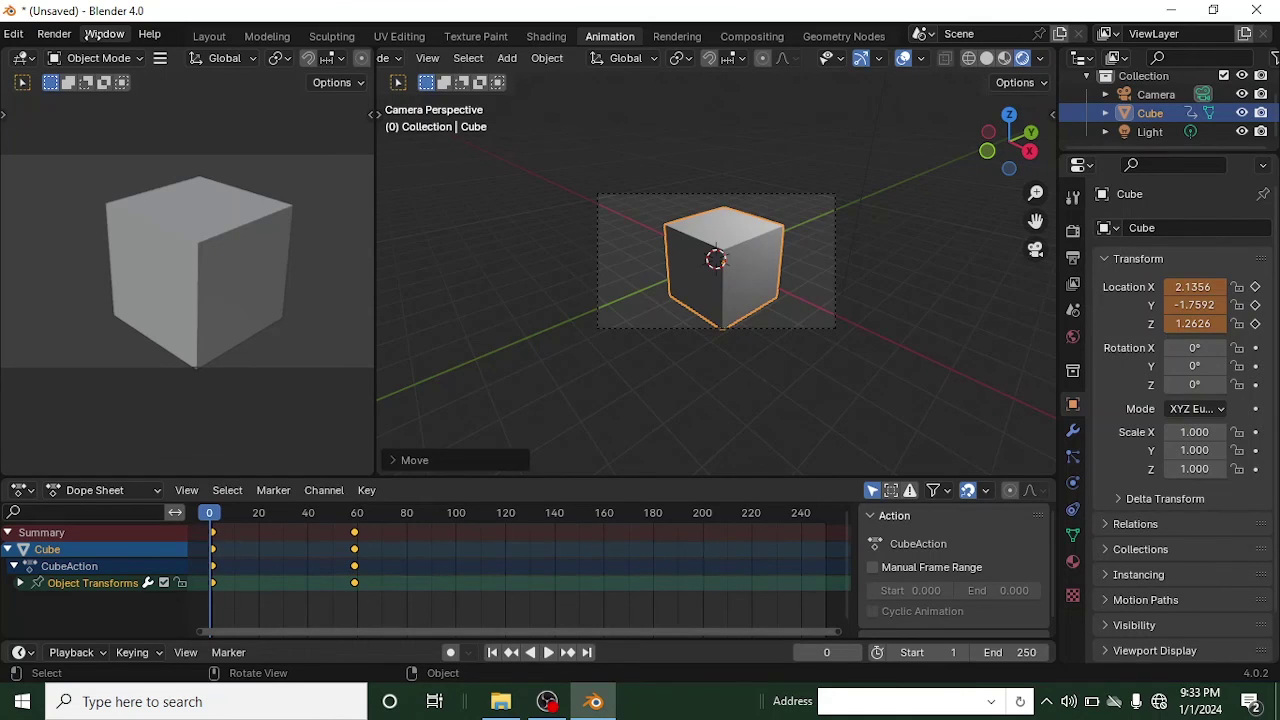
{"action": "scroll", "coordinate": [100, 36], "scroll_direction": "up", "scroll_amount": 2}
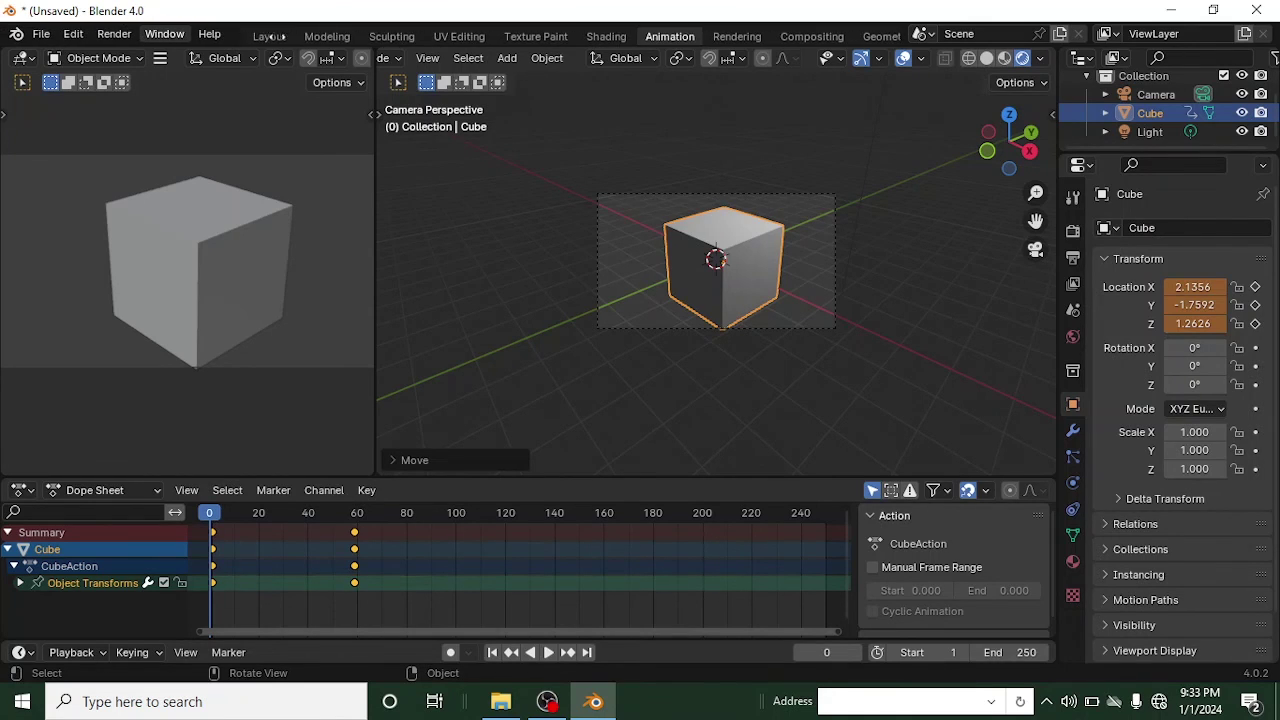
{"action": "left_click", "coordinate": [112, 36]}
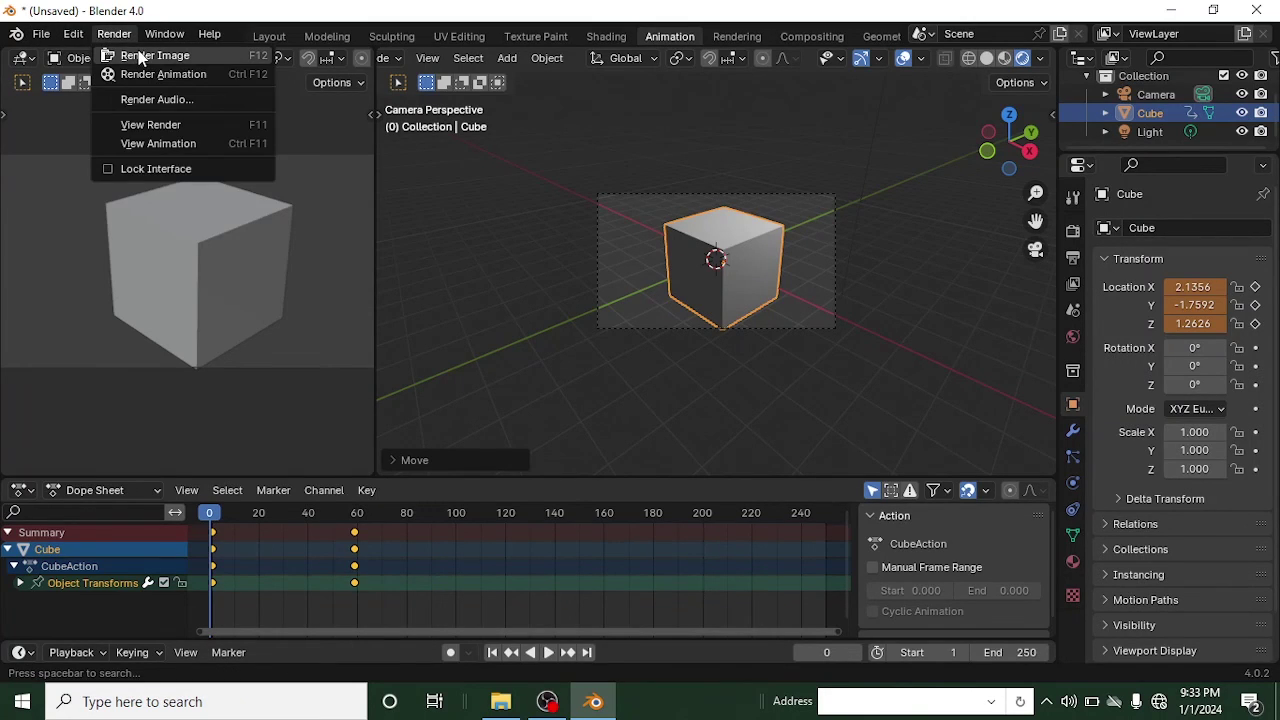
{"action": "left_click", "coordinate": [140, 56]}
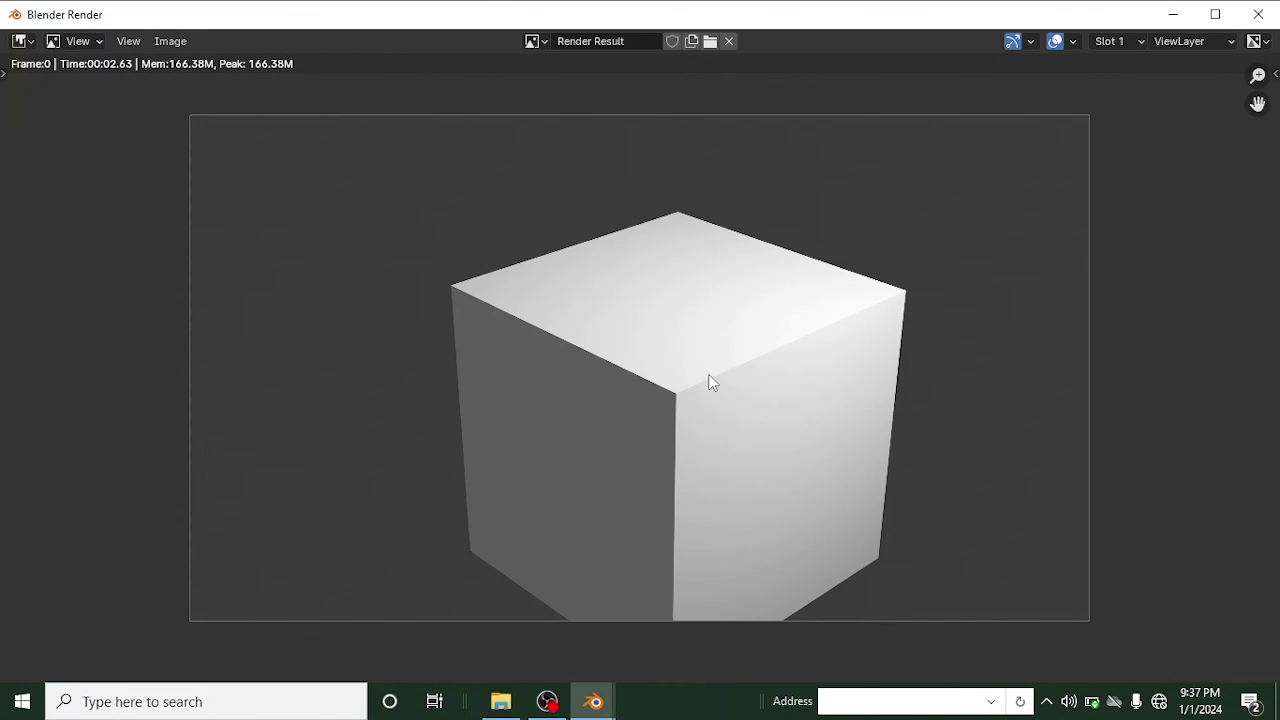
{"action": "scroll", "coordinate": [708, 380], "scroll_direction": "down", "scroll_amount": 1}
{"action": "scroll", "coordinate": [708, 382], "scroll_direction": "up", "scroll_amount": 1}
{"action": "scroll", "coordinate": [560, 390], "scroll_direction": "down", "scroll_amount": 1}
{"action": "scroll", "coordinate": [540, 390], "scroll_direction": "down", "scroll_amount": 1}
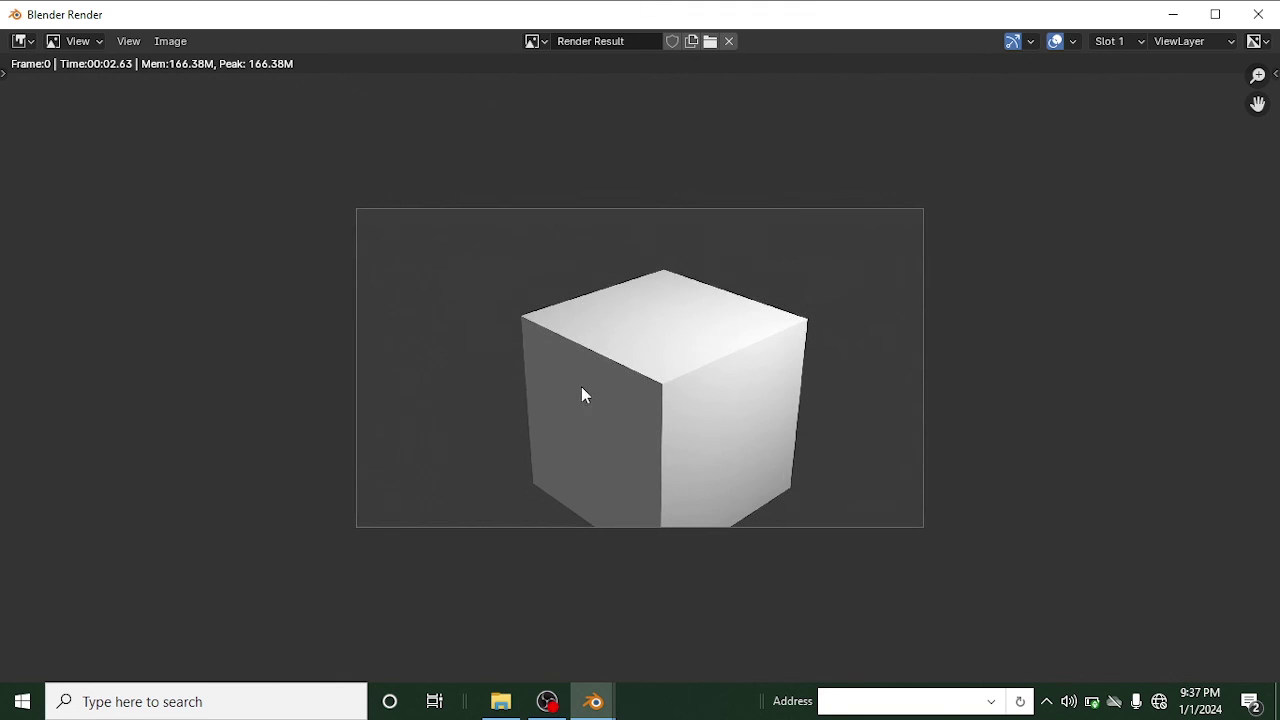
Look at the Save As options for the rendered image, including its file name, and close the dialog without saving
{"action": "left_click", "coordinate": [169, 42]}
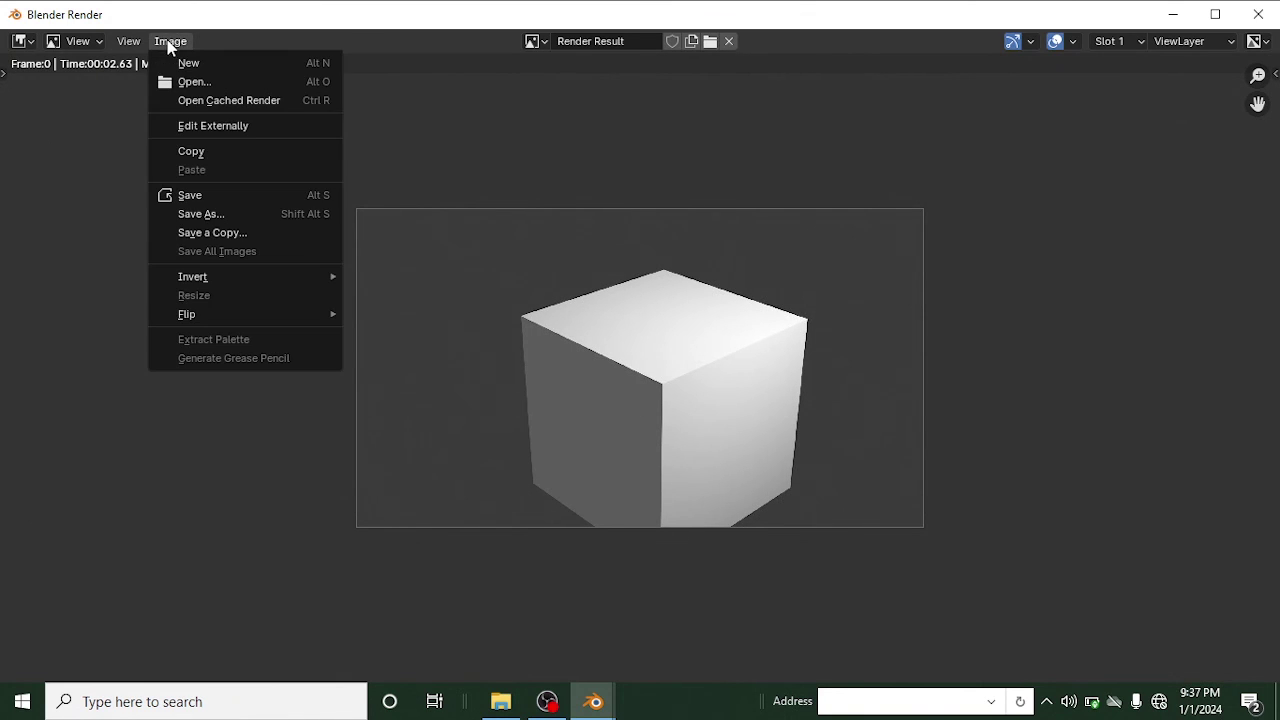
{"action": "left_click", "coordinate": [231, 215]}
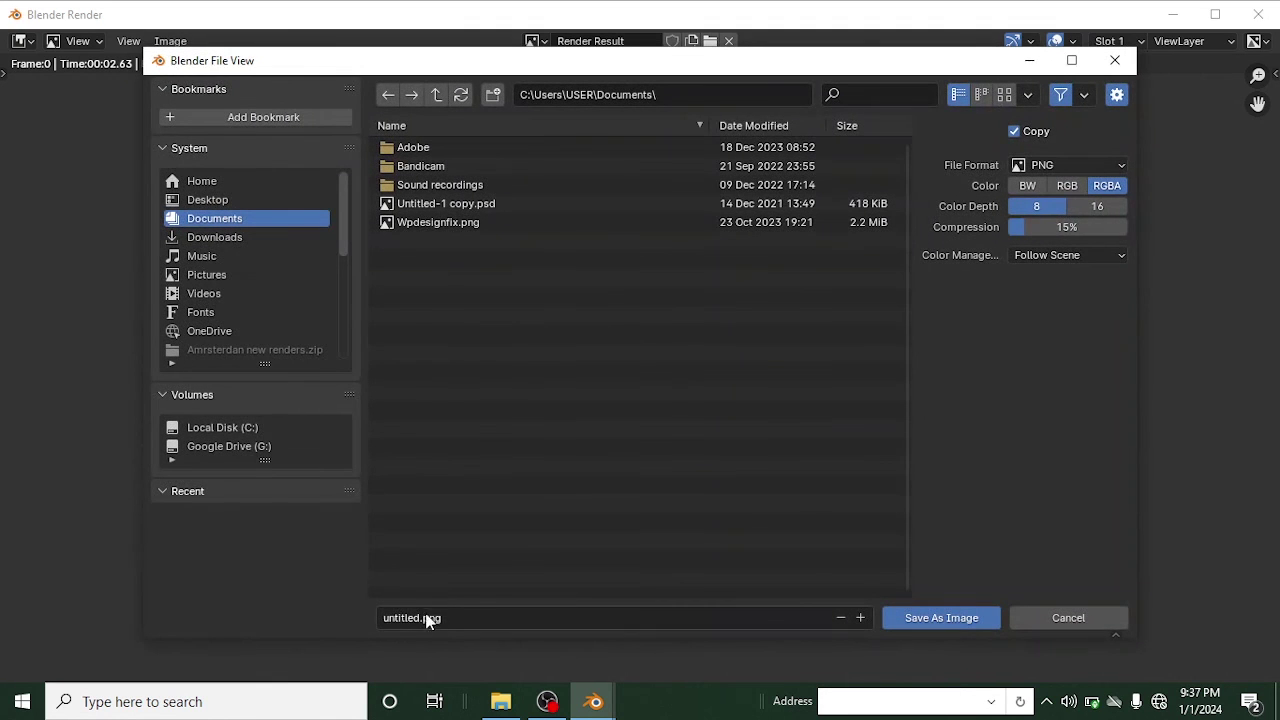
{"action": "left_click", "coordinate": [416, 620]}
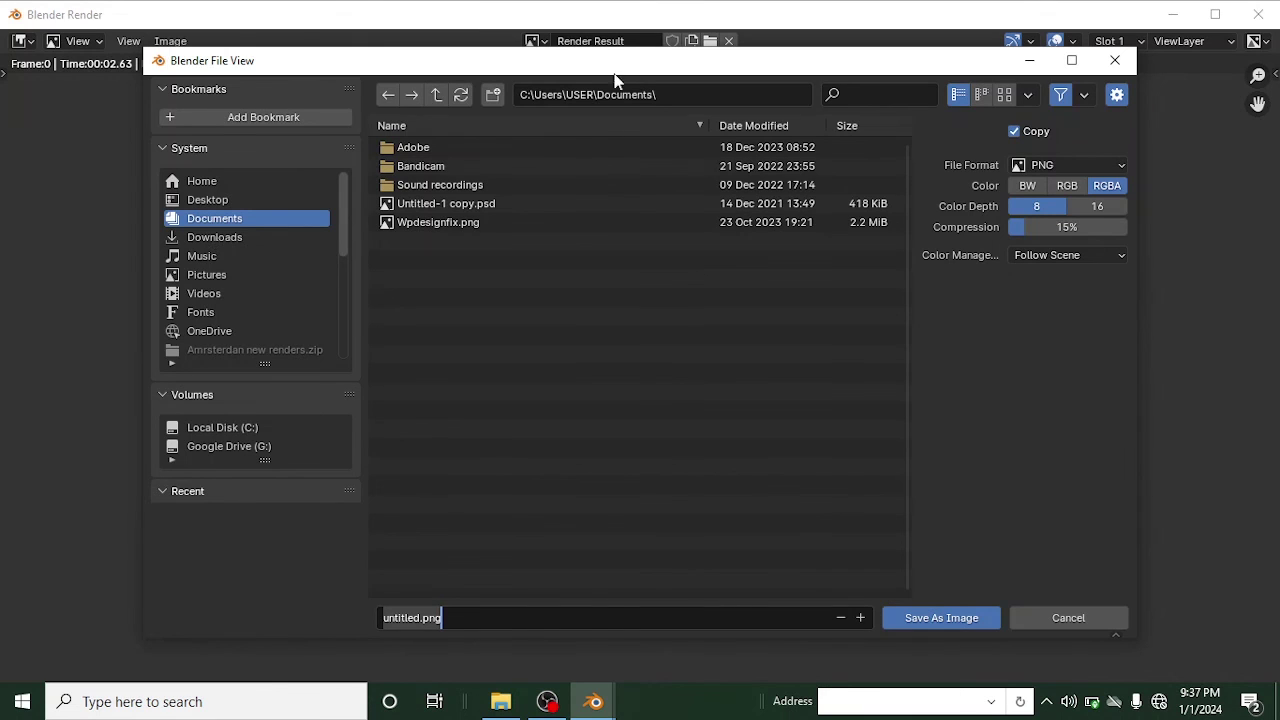
{"action": "left_click", "coordinate": [1114, 60]}
{"action": "scroll", "coordinate": [520, 410], "scroll_direction": "up", "scroll_amount": 2}
{"action": "scroll", "coordinate": [517, 405], "scroll_direction": "down", "scroll_amount": 2}
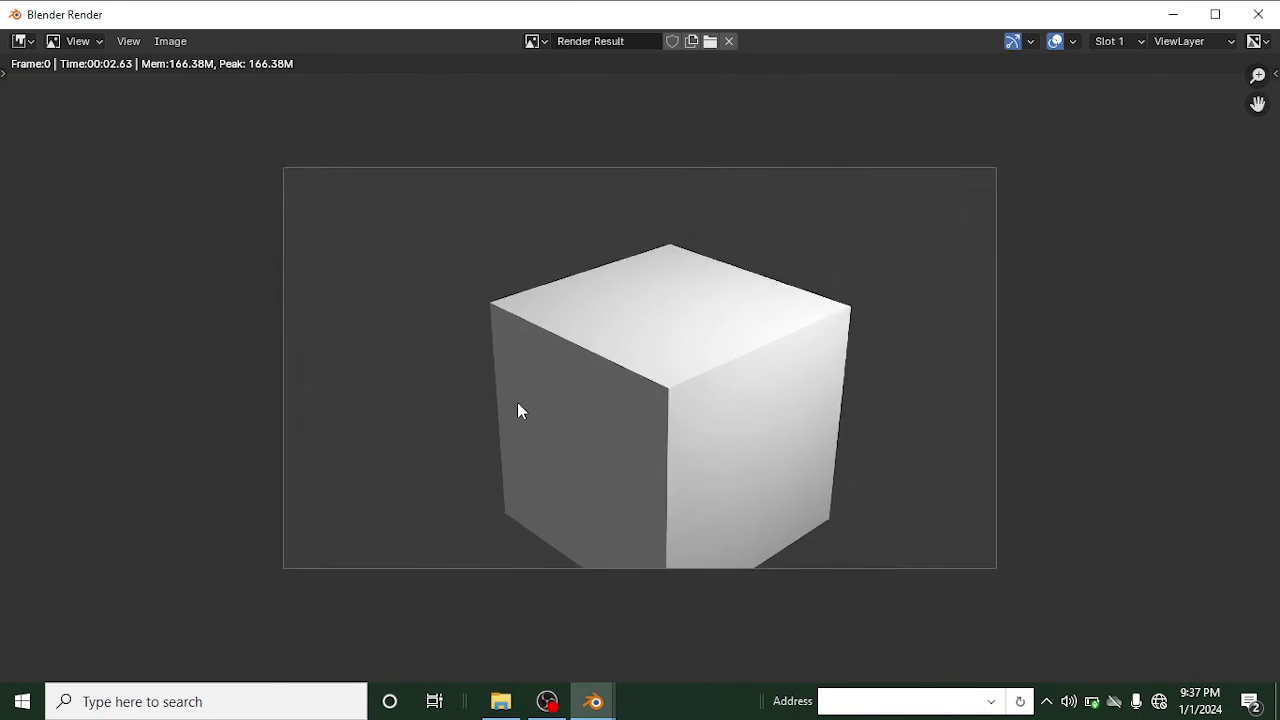